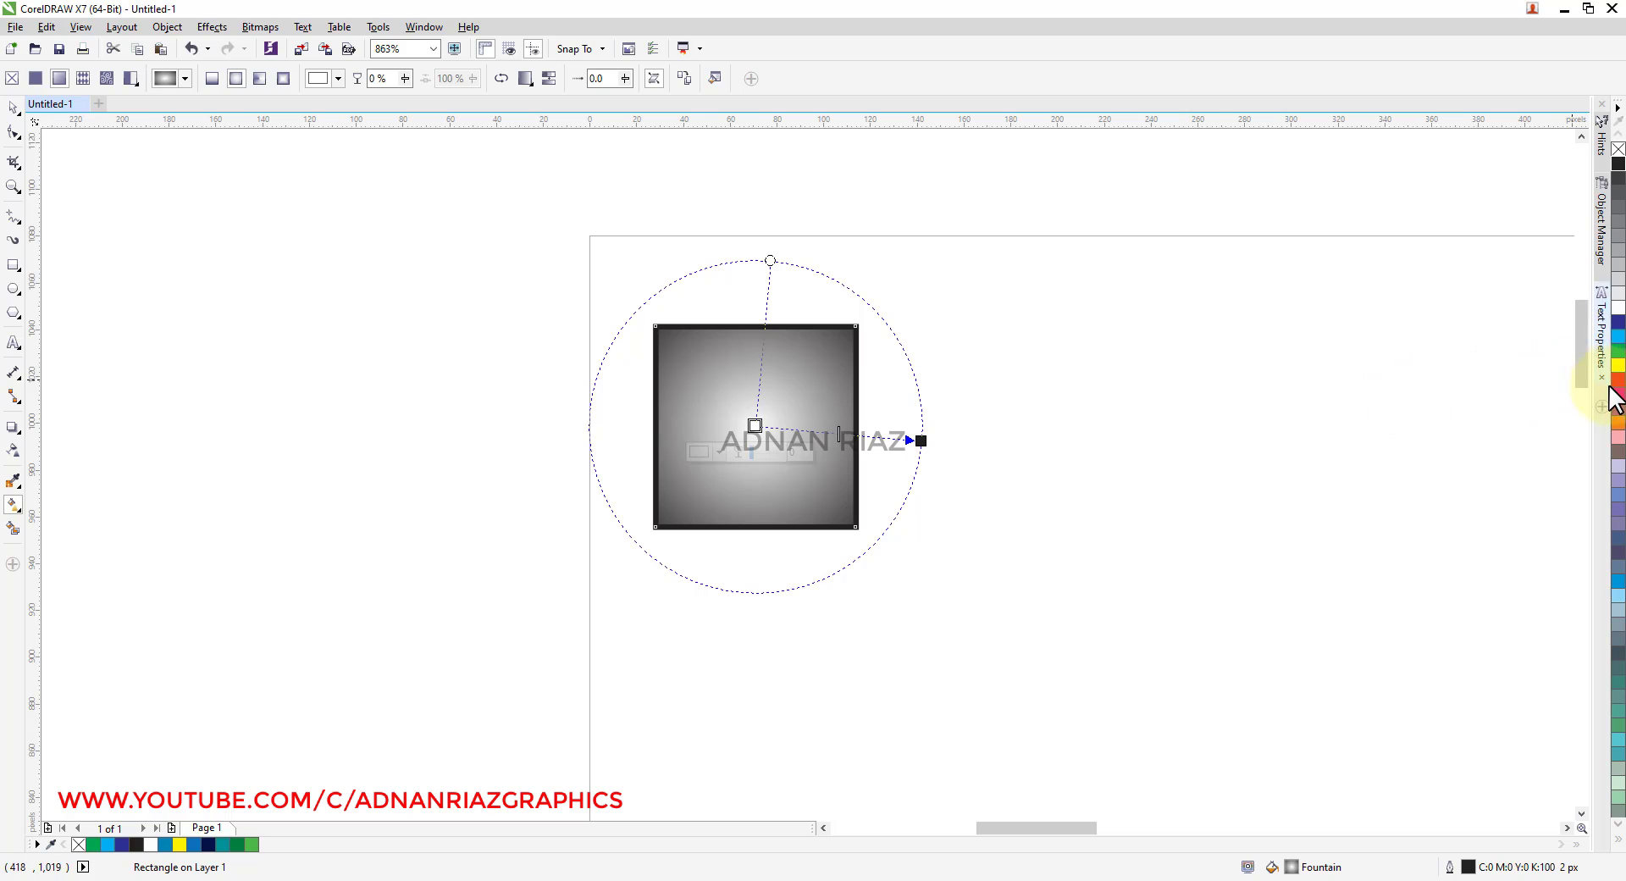
# - Recolour the square's radial fountain fill from magenta at the centre to dark magenta (C49 M96 Y54 K60) at the outer end
pyautogui.click(1619, 408)
pyautogui.moveTo(1080, 462); pyautogui.dragTo(922, 440)
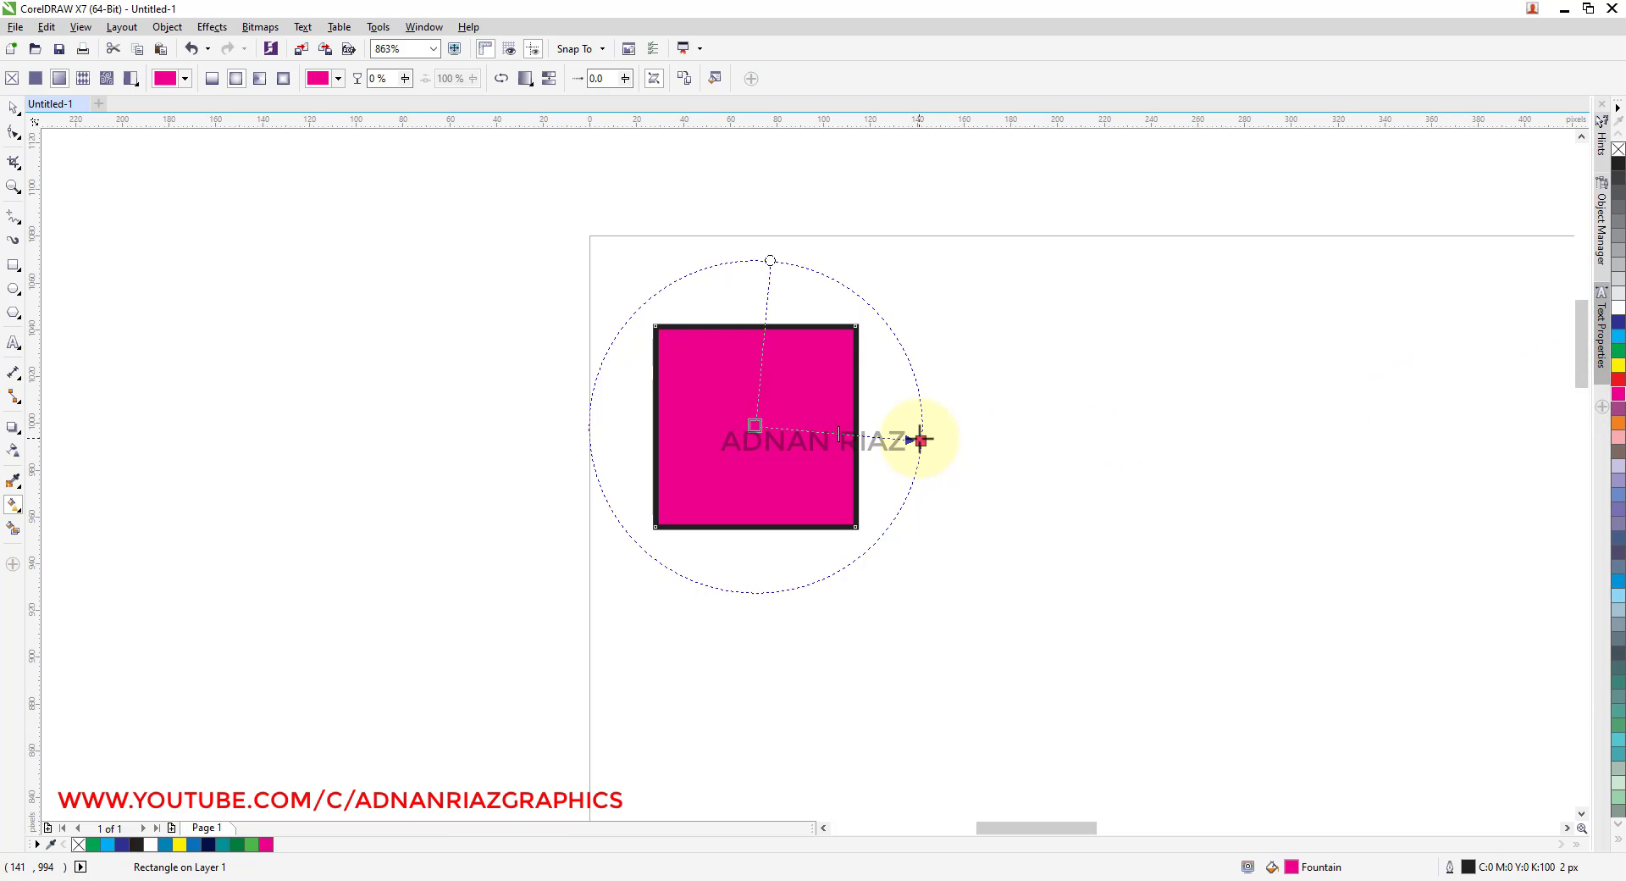
pyautogui.click(921, 441)
pyautogui.click(866, 467)
pyautogui.click(955, 601)
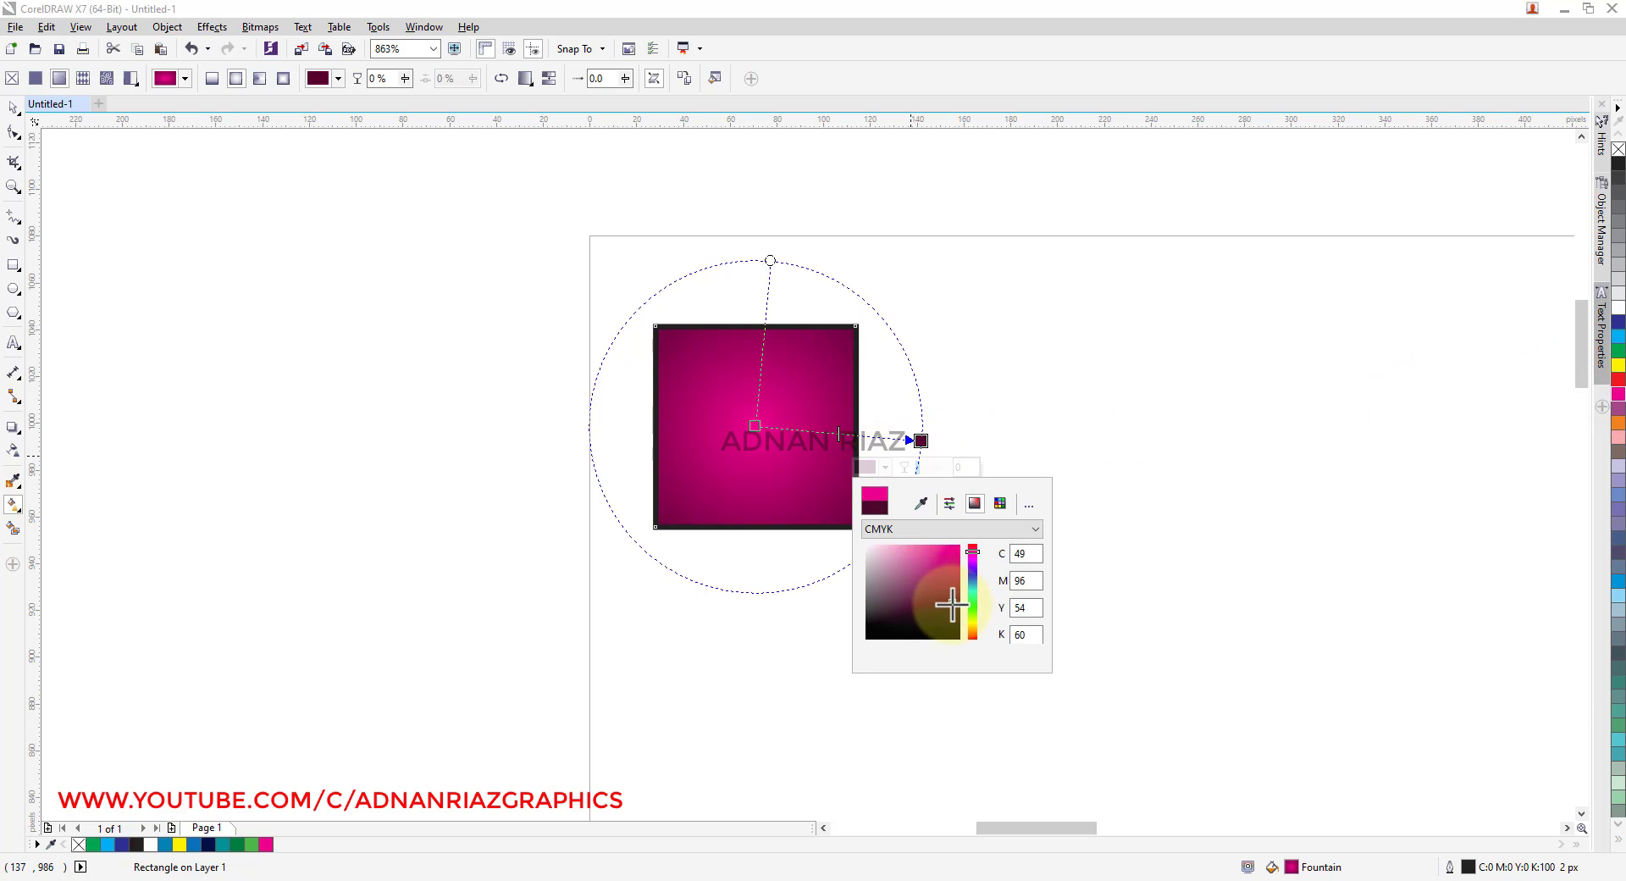
# - Remove the square's outline and rotate the square by 45 degrees into a diamond
pyautogui.rightClick(1619, 151)
pyautogui.click(12, 109)
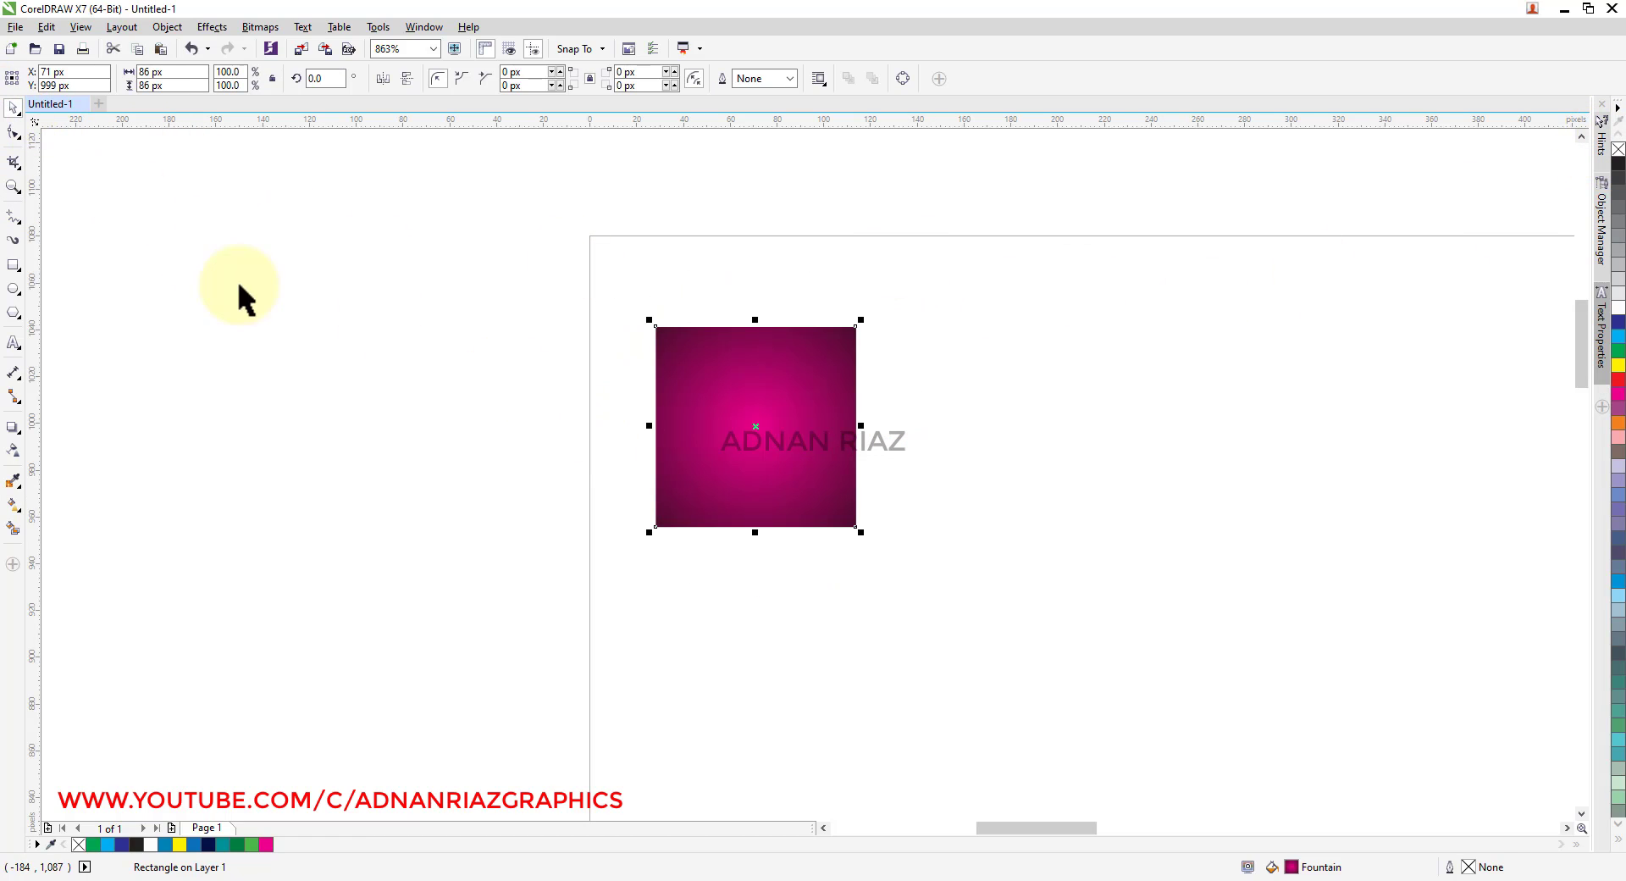
pyautogui.click(726, 436)
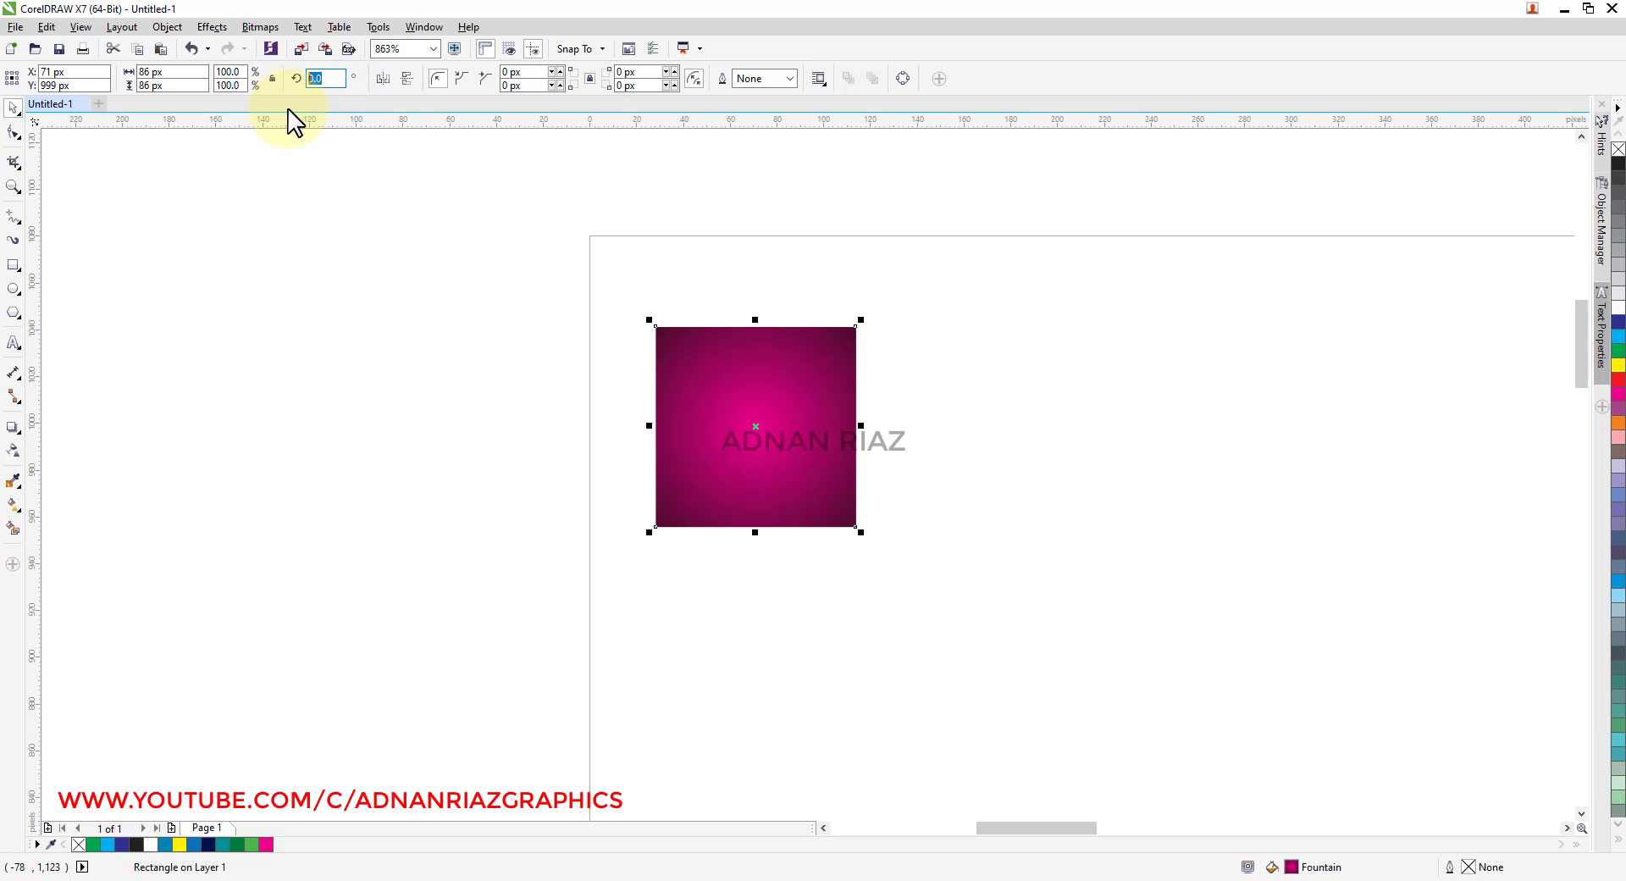
pyautogui.write('45')
pyautogui.press('Return')
# - Create a horizontally mirrored copy of the magenta diamond directly to its right, tip to tip
pyautogui.moveTo(840, 361); pyautogui.dragTo(435, 268)
pyautogui.scroll(-1, 600, 322)
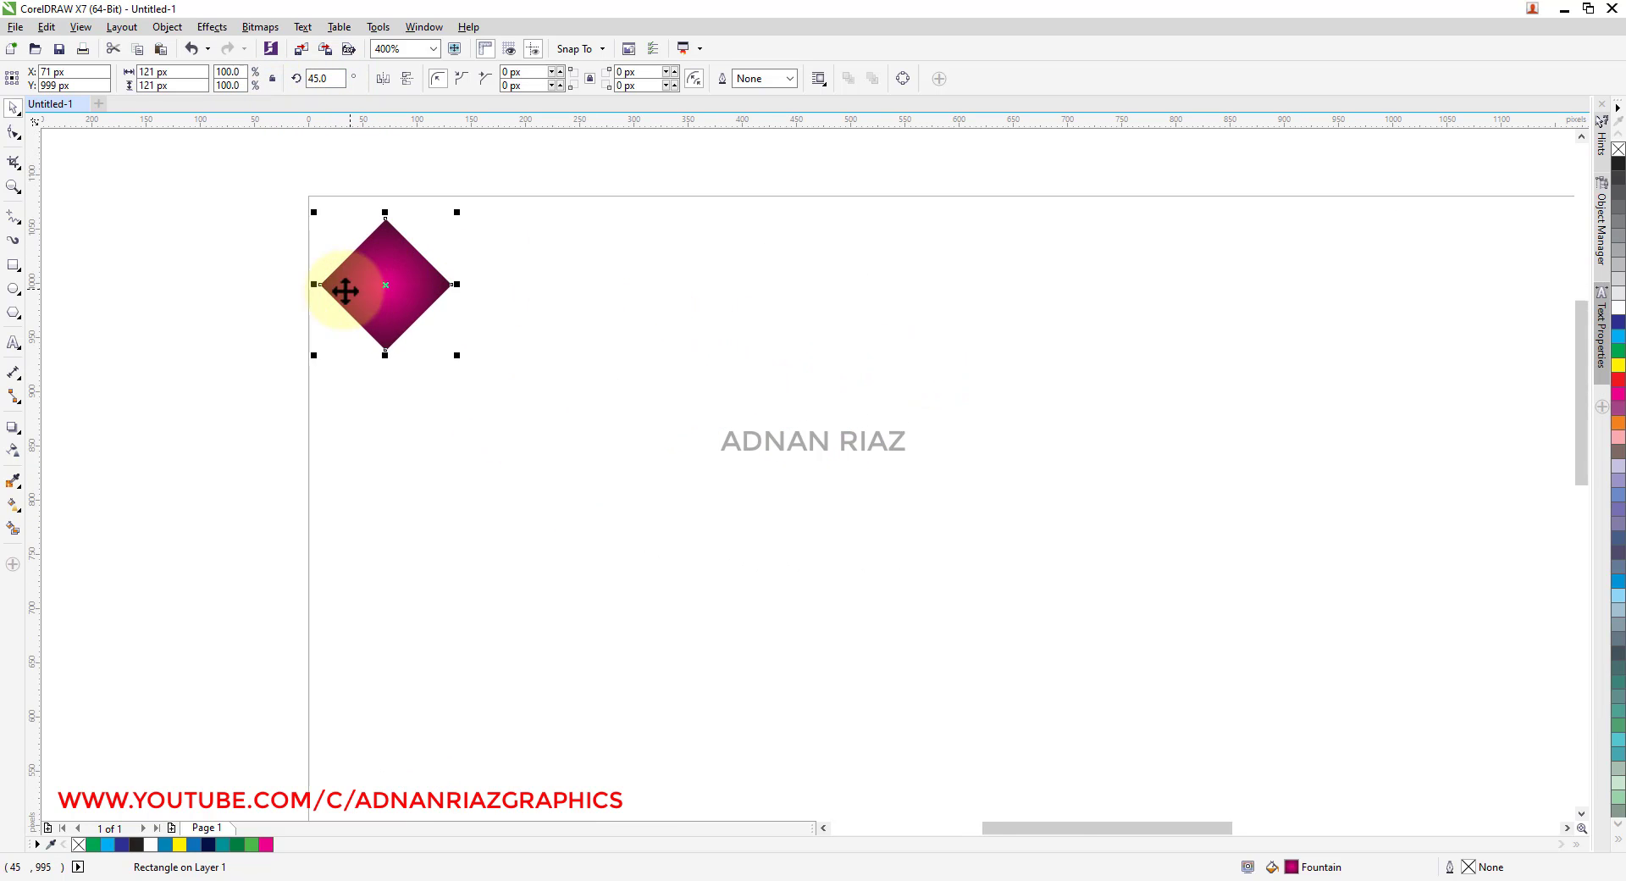
pyautogui.moveTo(316, 285); pyautogui.dragTo(475, 285)
pyautogui.rightClick(476, 285)
pyautogui.scroll(-1, 440, 288)
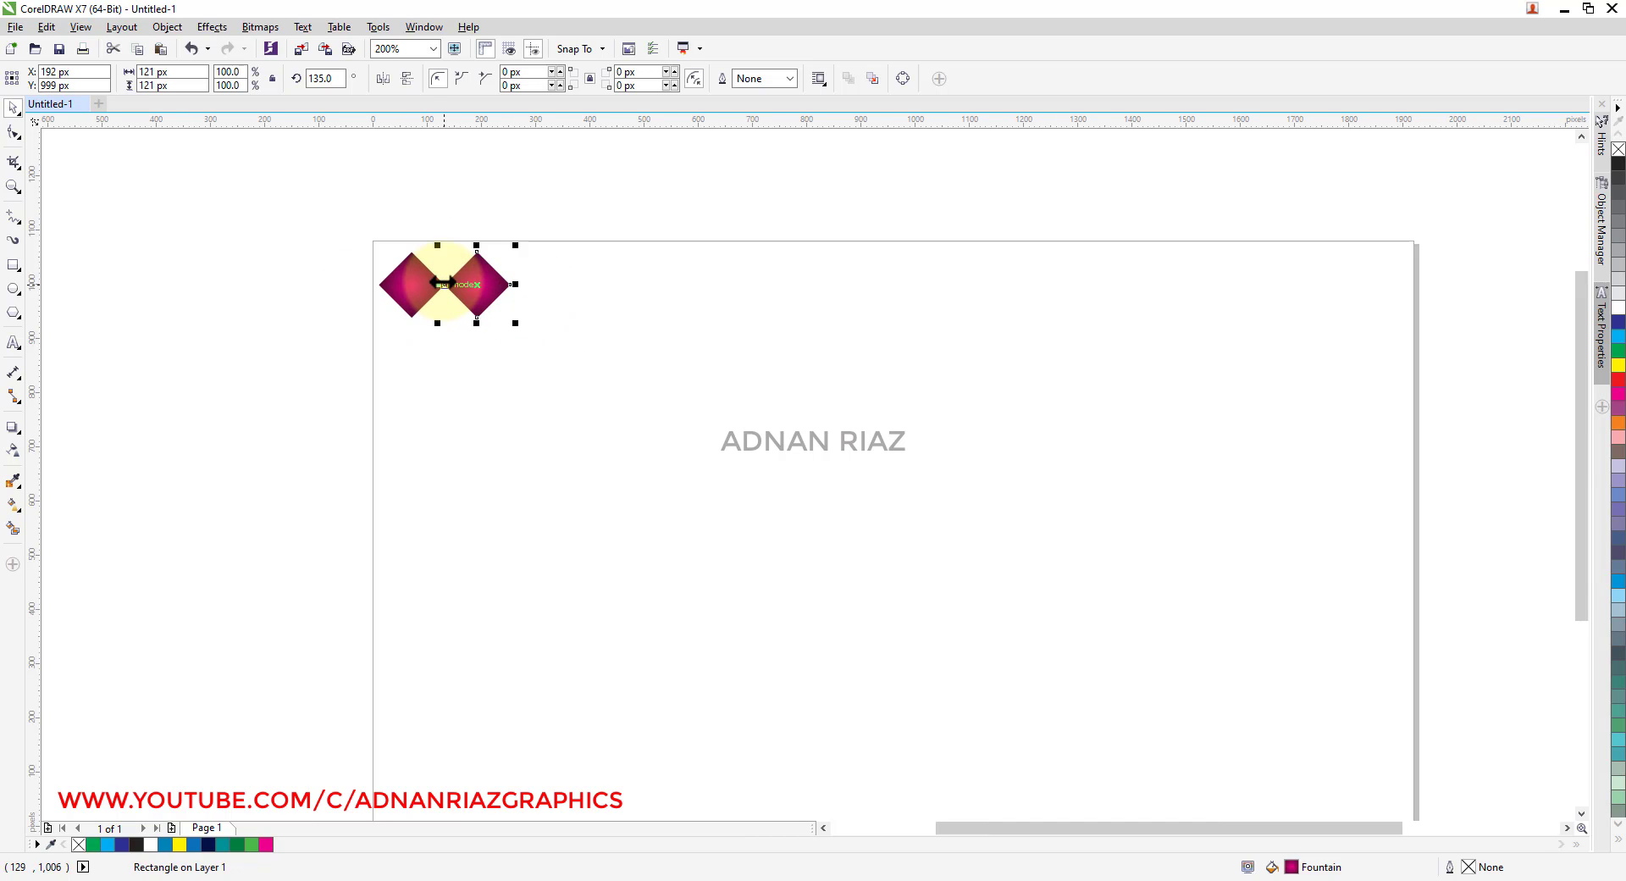
# - Repeat the mirrored duplication until 16 magenta diamonds span the full width of the page
pyautogui.hotkey('ctrl', 'r')
pyautogui.hotkey('ctrl', 'r')
pyautogui.hotkey('ctrl', 'r')
pyautogui.hotkey('ctrl', 'r')
pyautogui.hotkey('ctrl', 'r')
pyautogui.hotkey('ctrl', 'r')
pyautogui.hotkey('ctrl', 'r')
pyautogui.hotkey('ctrl', 'r')
pyautogui.hotkey('ctrl', 'r')
pyautogui.hotkey('ctrl', 'r')
pyautogui.hotkey('ctrl', 'r')
pyautogui.hotkey('ctrl', 'r')
pyautogui.hotkey('ctrl', 'r')
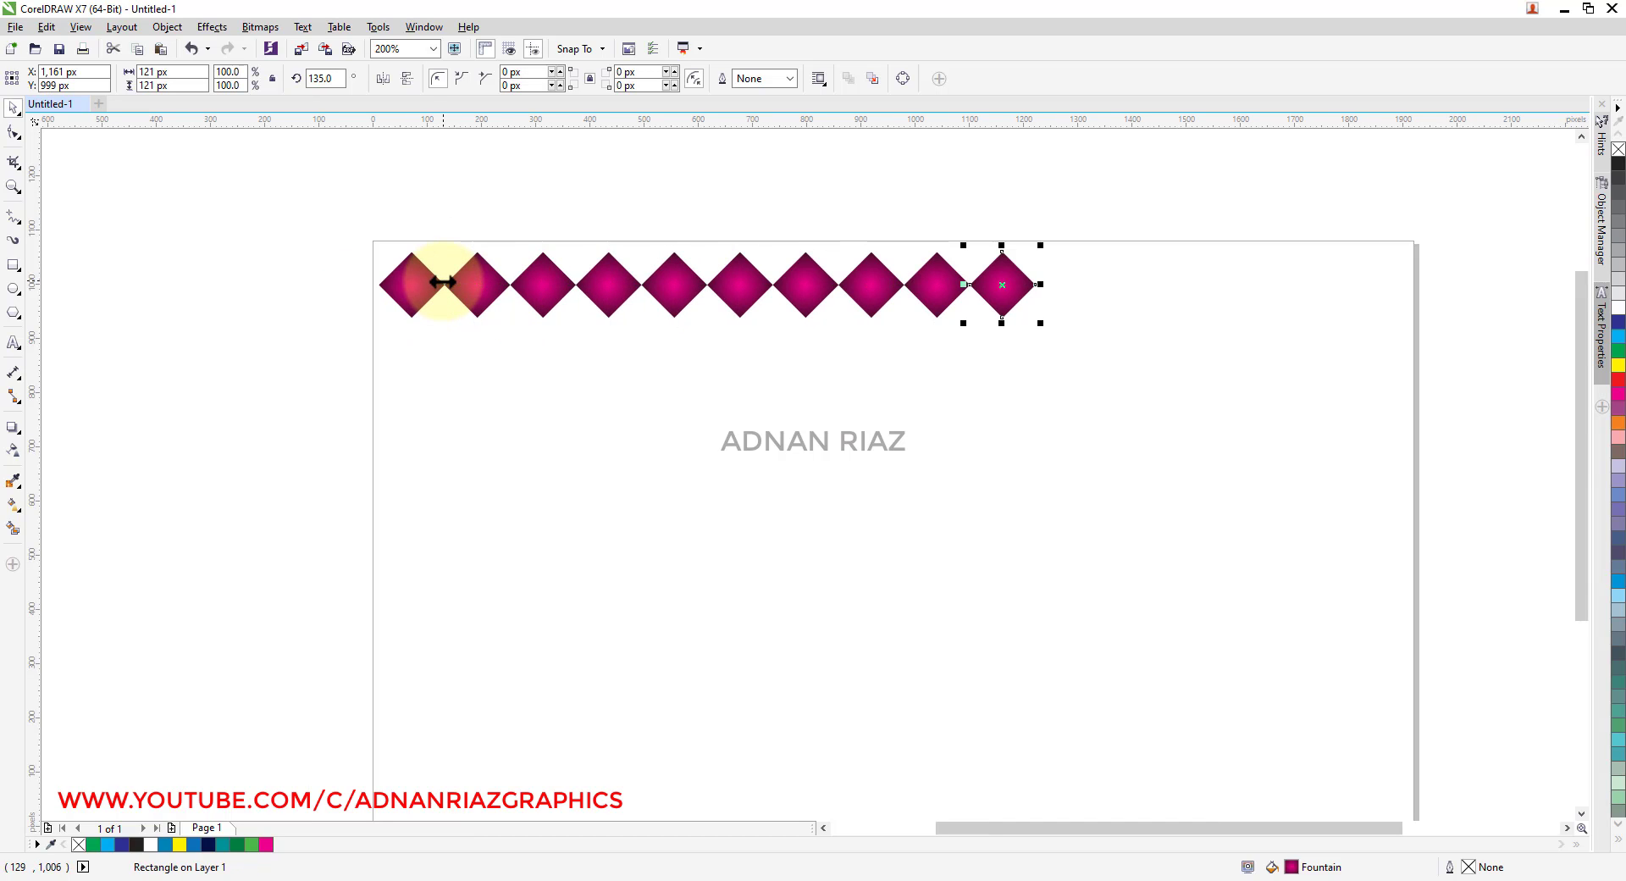
pyautogui.hotkey('ctrl', 'r')
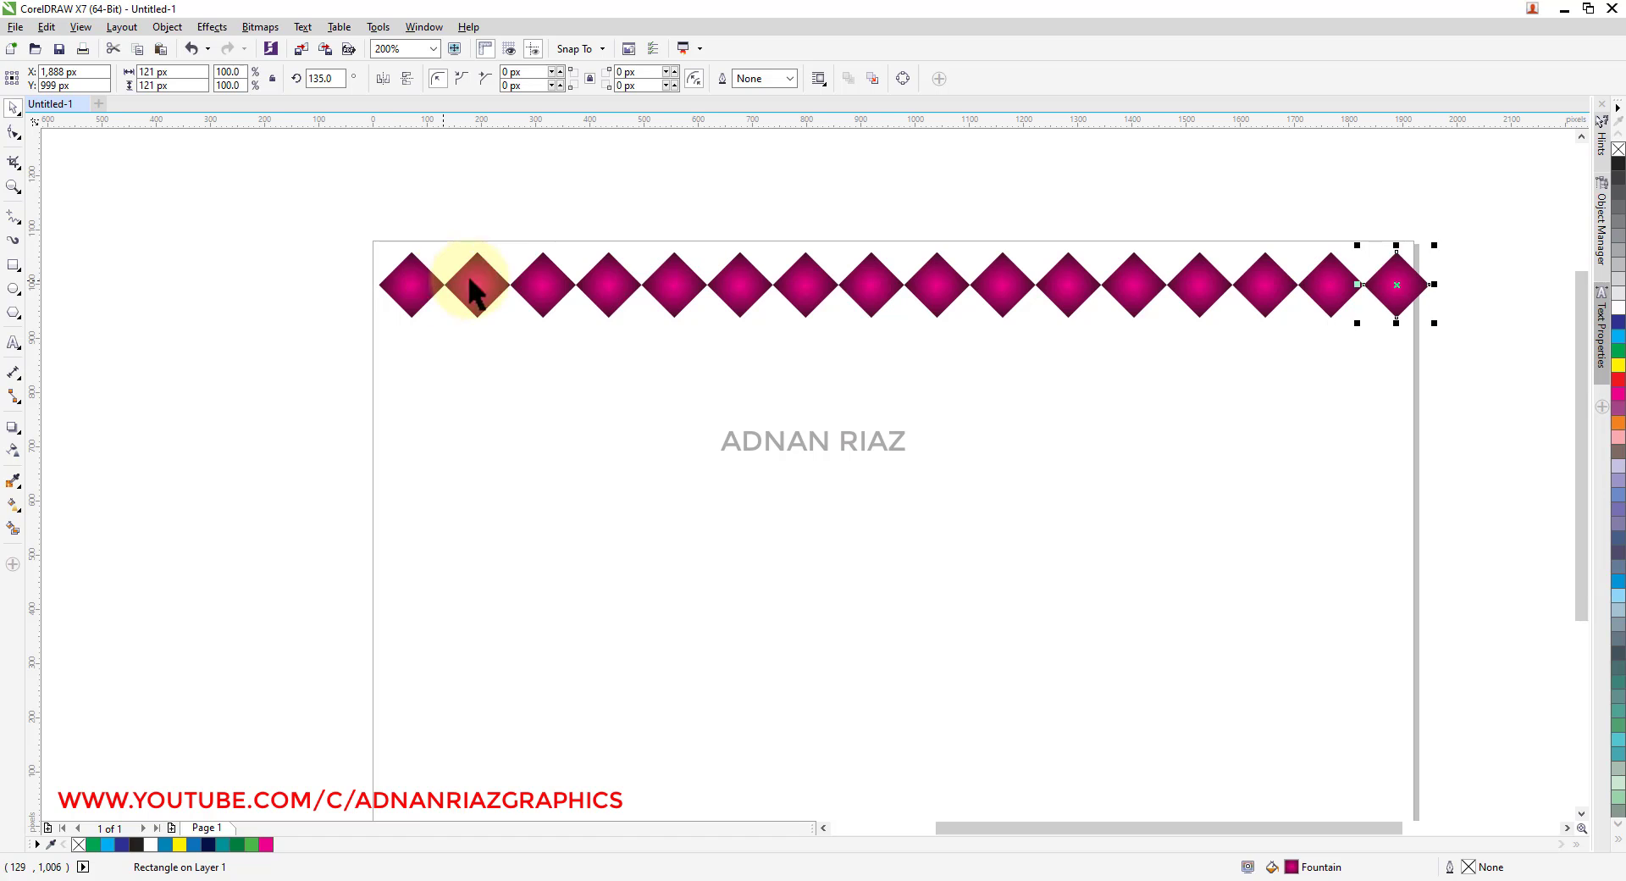
# - Group the row of 16 magenta diamonds and ungroup it again
pyautogui.moveTo(316, 221); pyautogui.dragTo(1293, 383)
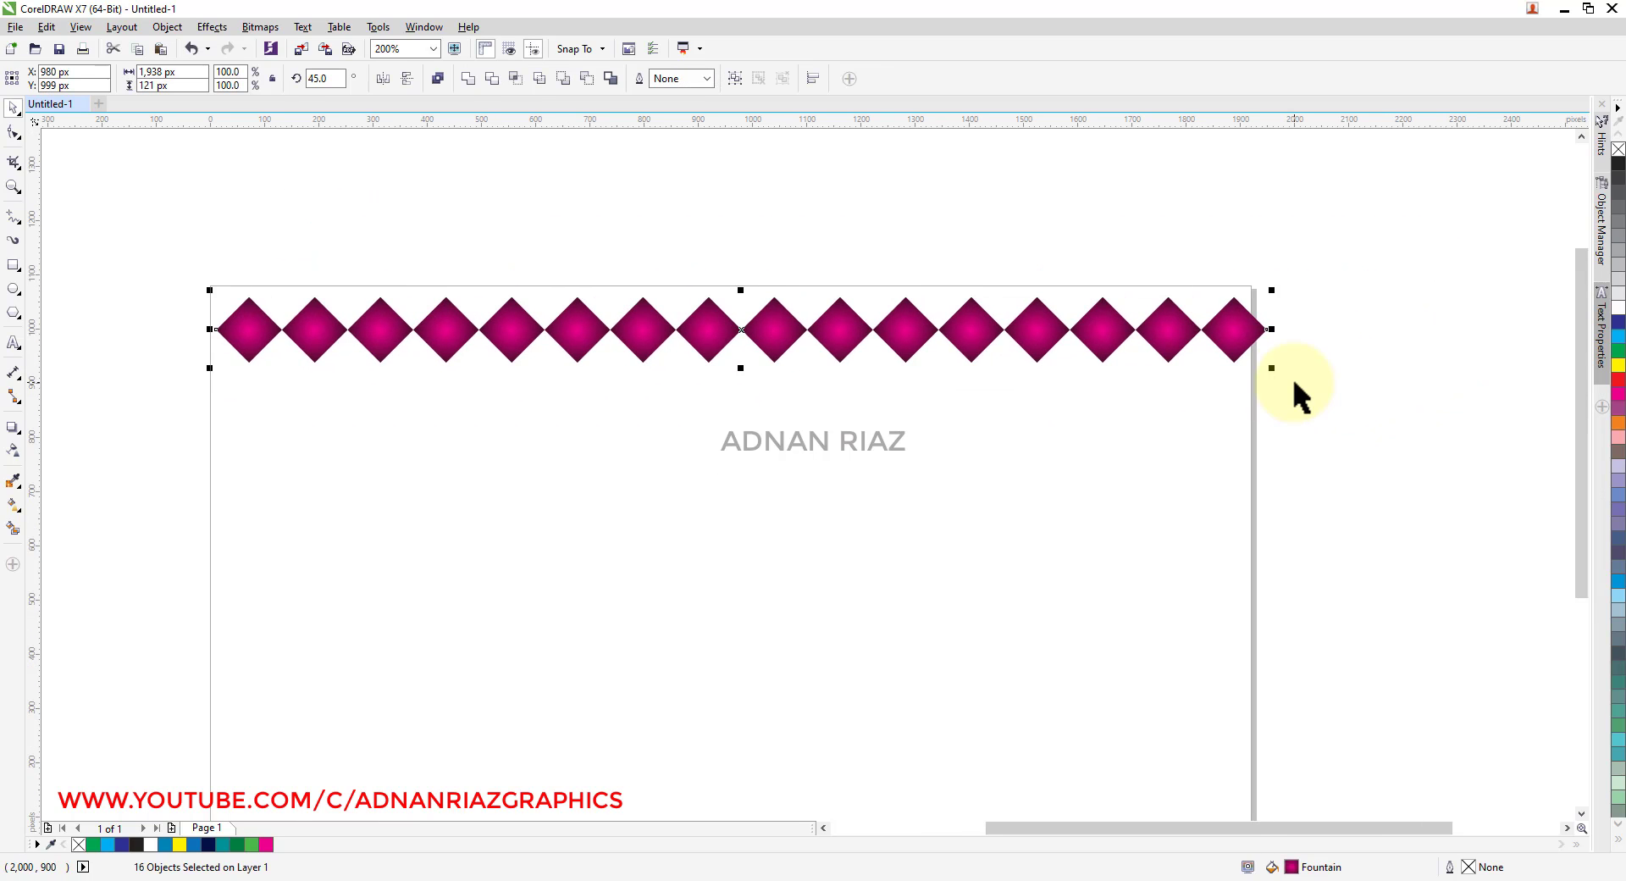
pyautogui.click(1288, 280)
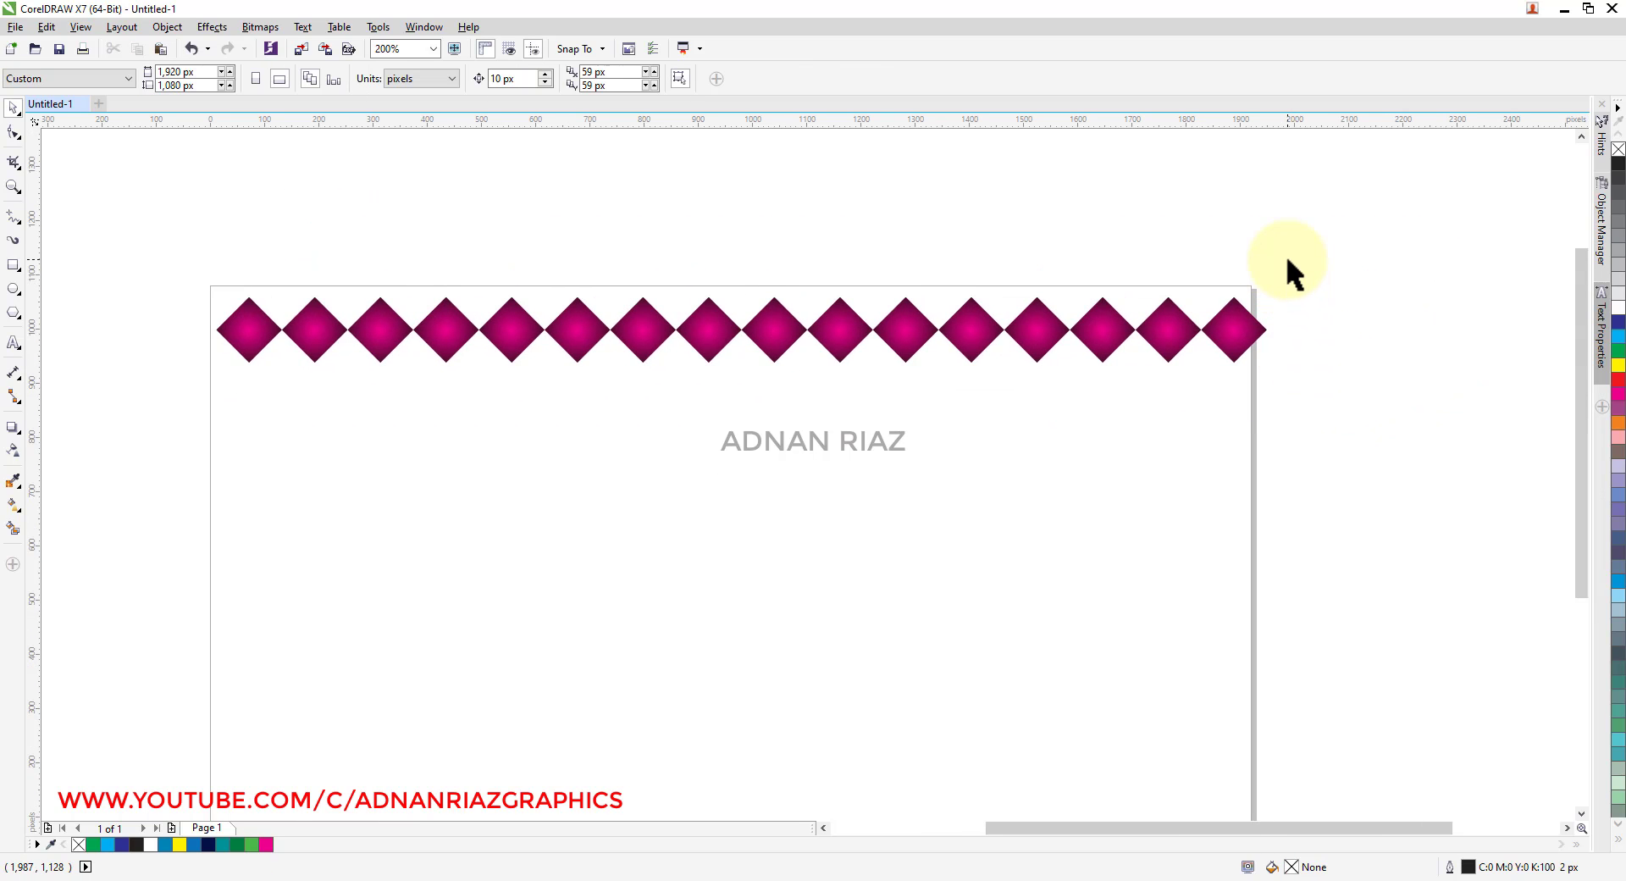
pyautogui.scroll(3, 1126, 412)
pyautogui.click(924, 421)
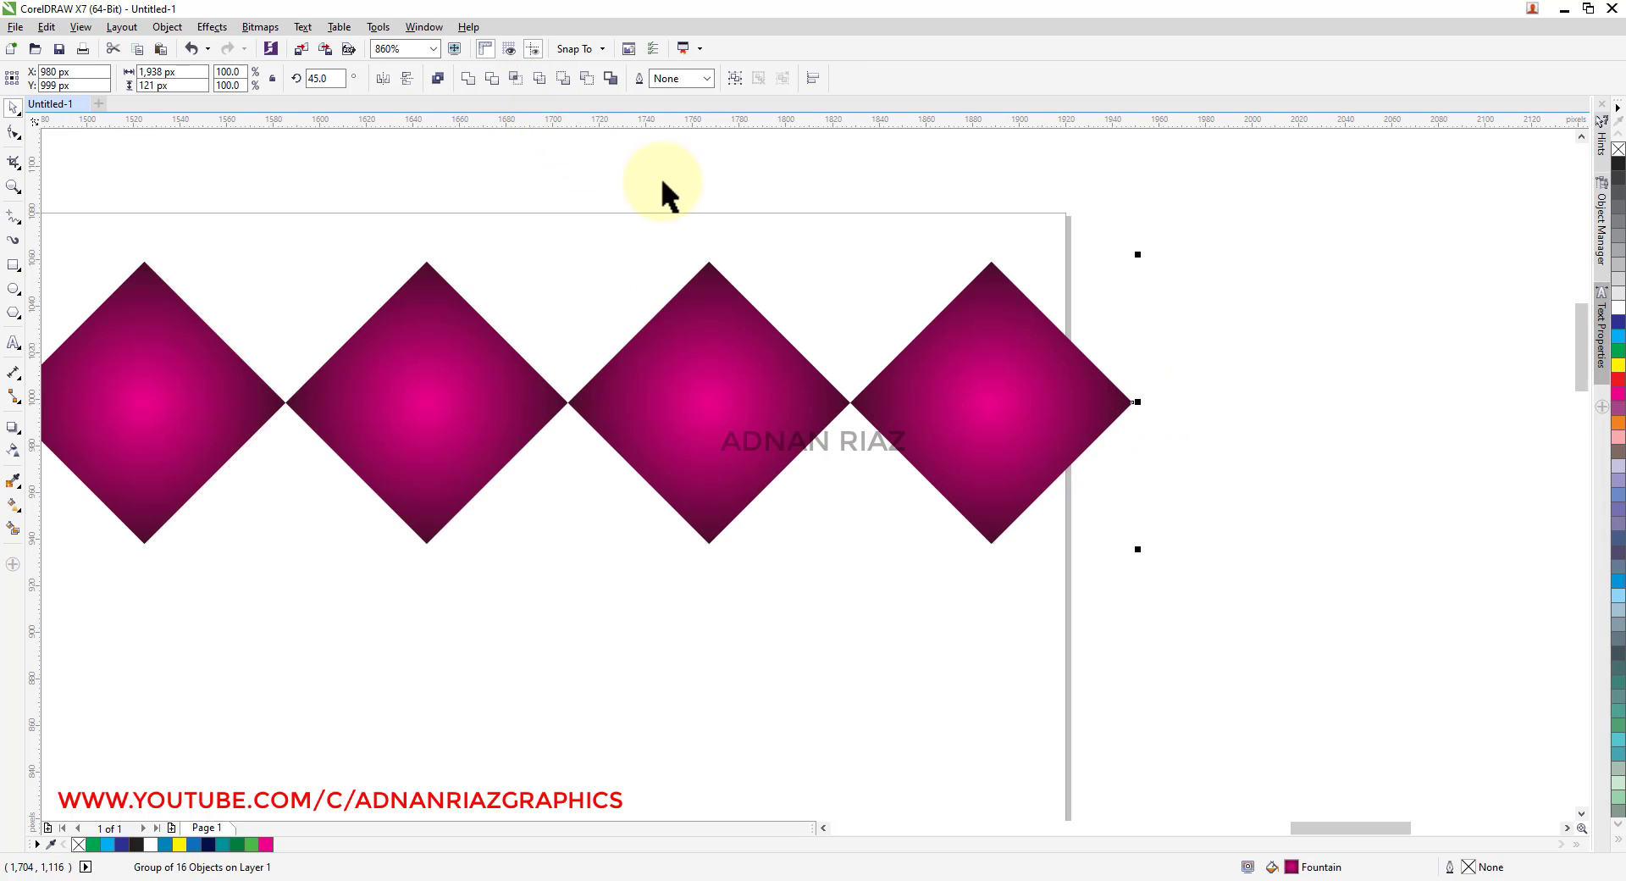
# - Copy the rightmost diamond to a position above and between the last two diamonds of the row
pyautogui.keyDown('ctrl'); pyautogui.click(998, 374); pyautogui.keyUp('ctrl')
pyautogui.moveTo(999, 374); pyautogui.dragTo(845, 240)
pyautogui.rightClick(845, 239)
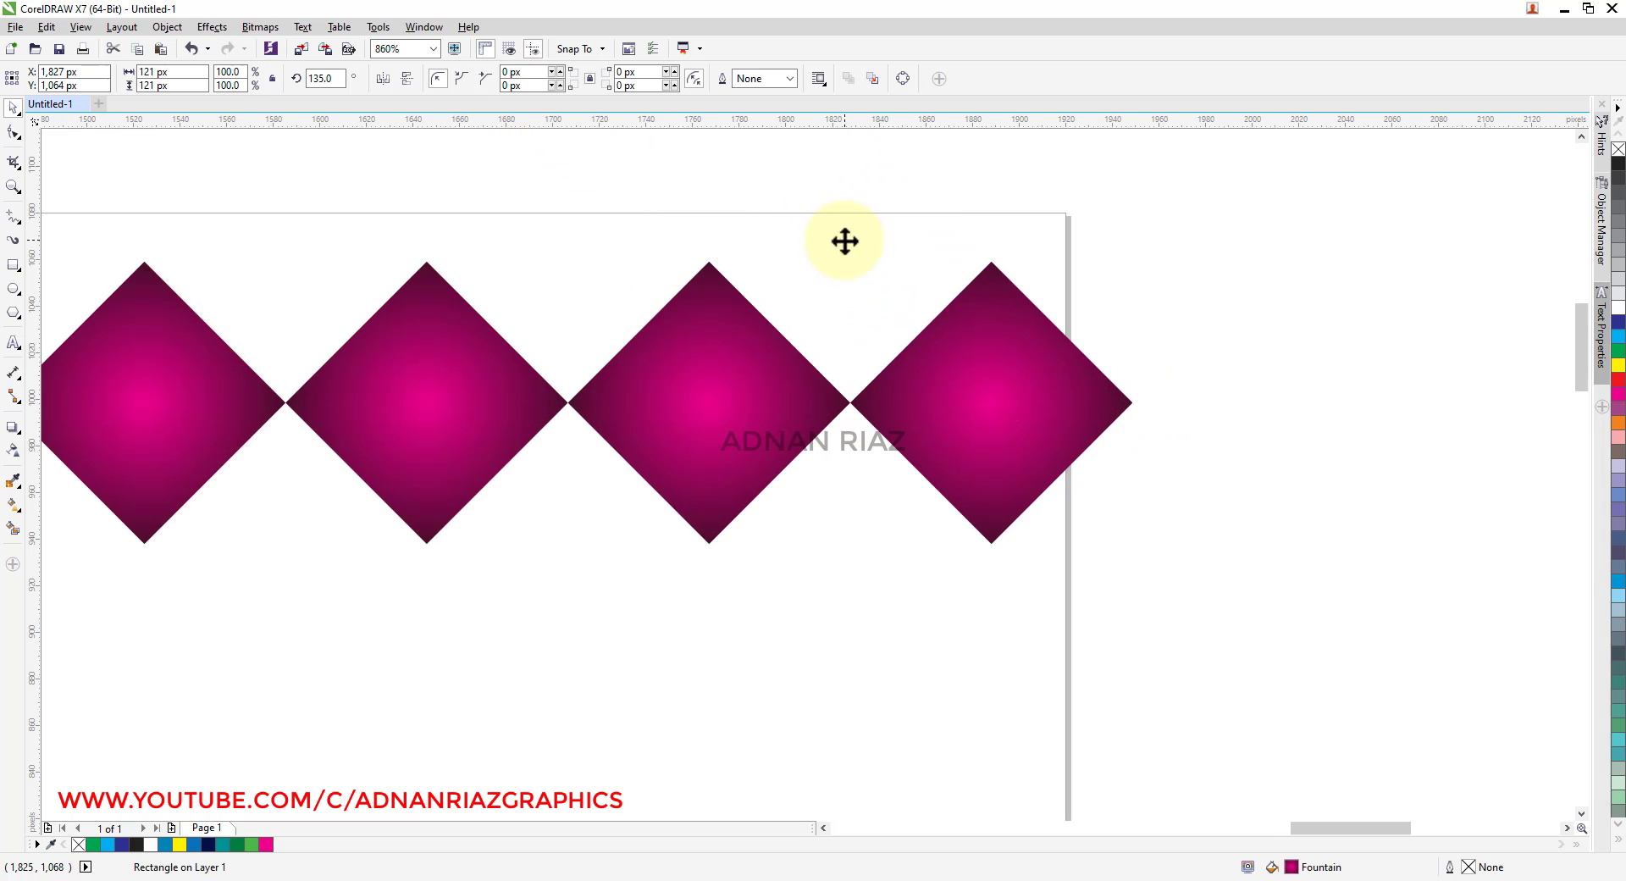
# - Group the last two diamonds of the row and centre the upper copy horizontally over them
pyautogui.click(902, 373)
pyautogui.keyDown('shift'); pyautogui.click(713, 395); pyautogui.keyUp('shift')
pyautogui.hotkey('ctrl', 'g')
pyautogui.click(861, 374)
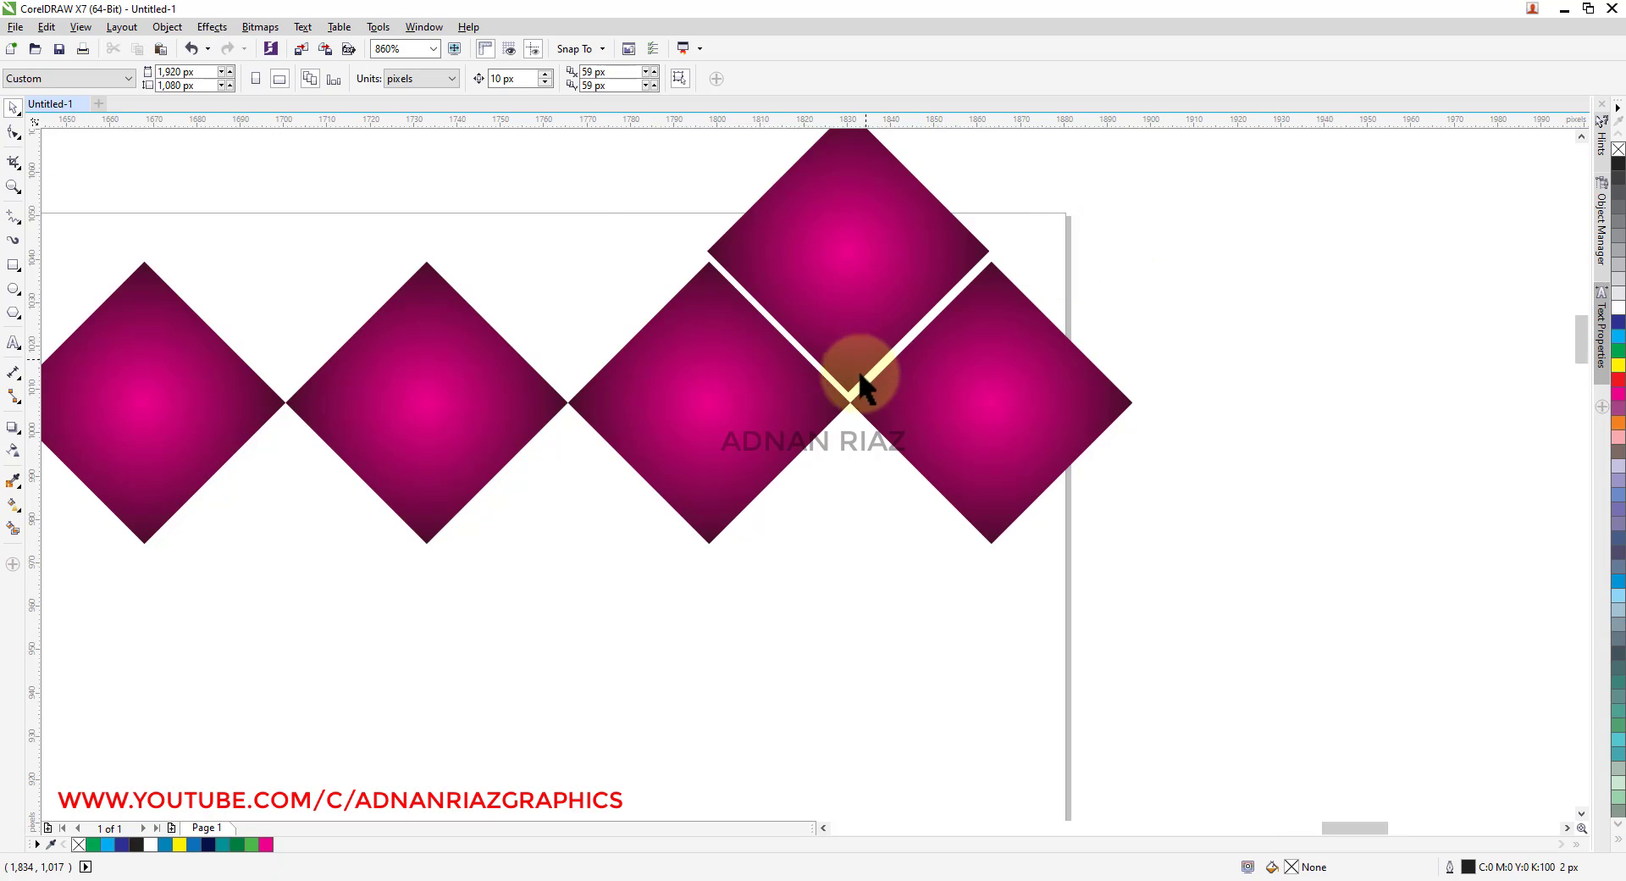
pyautogui.scroll(5, 854, 386)
pyautogui.keyDown('shift'); pyautogui.click(865, 395); pyautogui.keyUp('shift')
pyautogui.press('c')
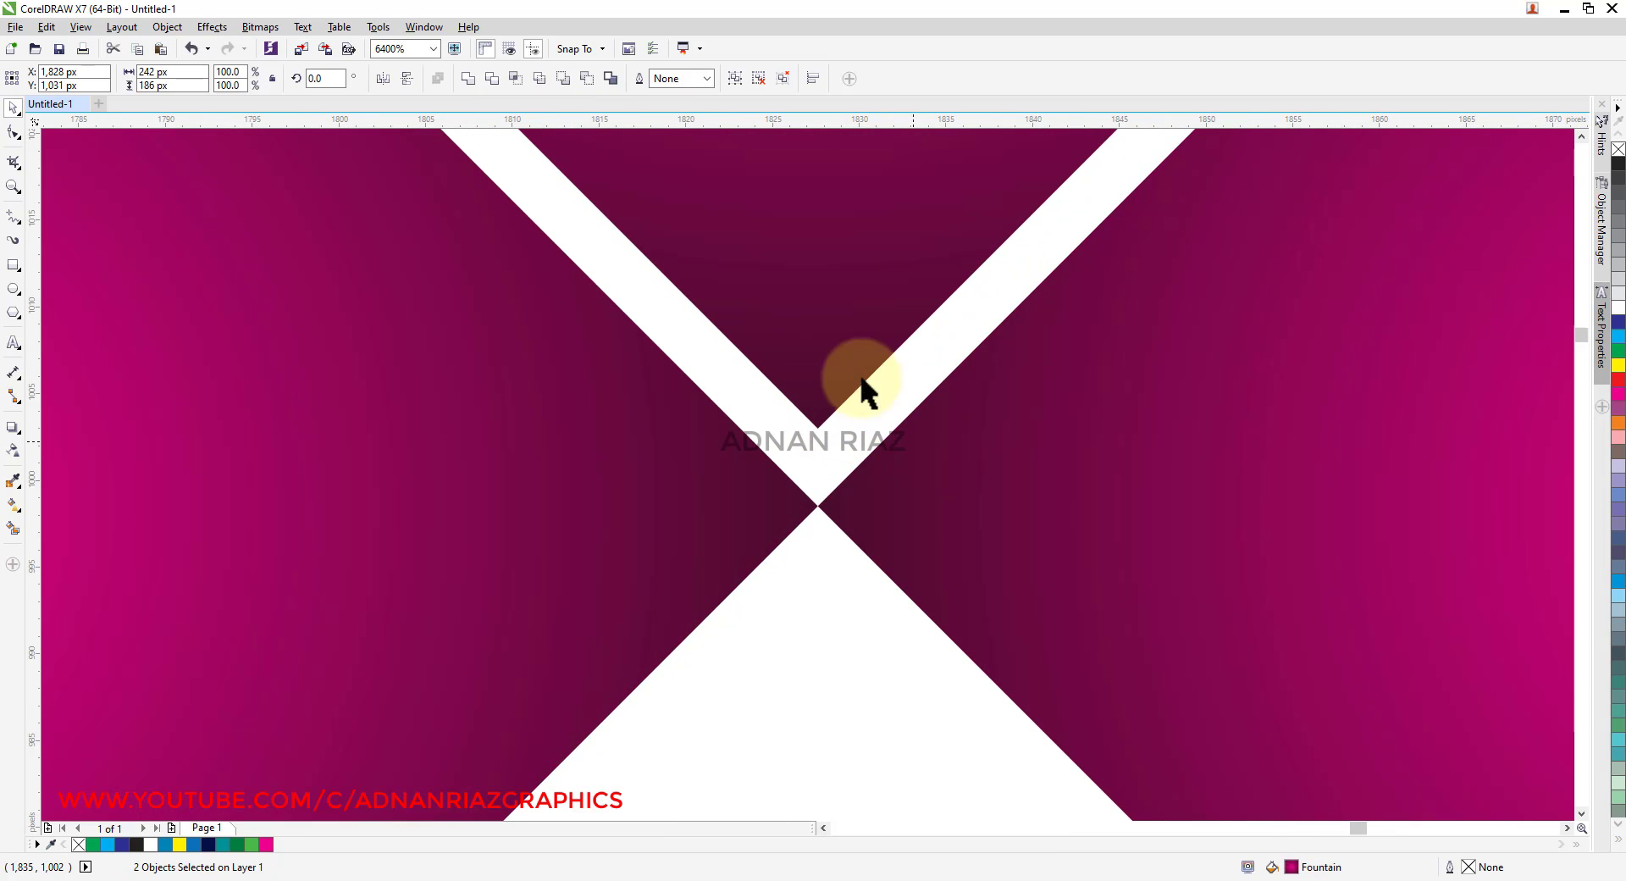
# - Move the upper diamond straight down to about Y 1,059 px so its lower edges meet the two diamonds beneath
pyautogui.click(861, 379)
pyautogui.moveTo(838, 307); pyautogui.dragTo(838, 378)
pyautogui.scroll(-5, 838, 378)
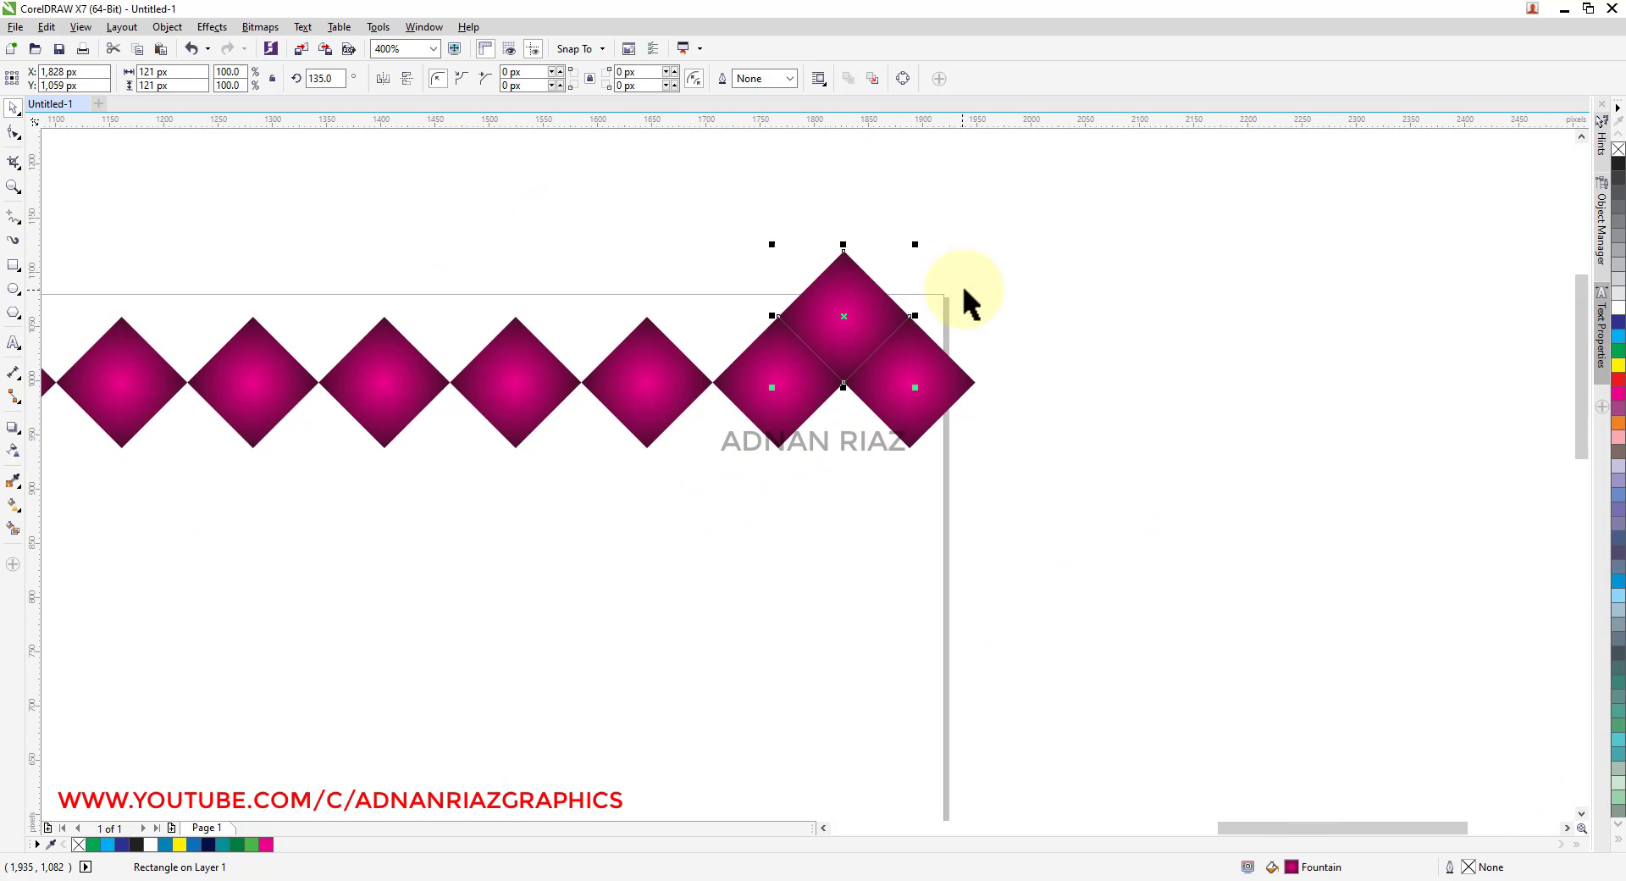
# - Recolour the upper diamond's radial fountain fill to white at the centre and grey at the outer end
pyautogui.scroll(2, 859, 322)
pyautogui.press('g')
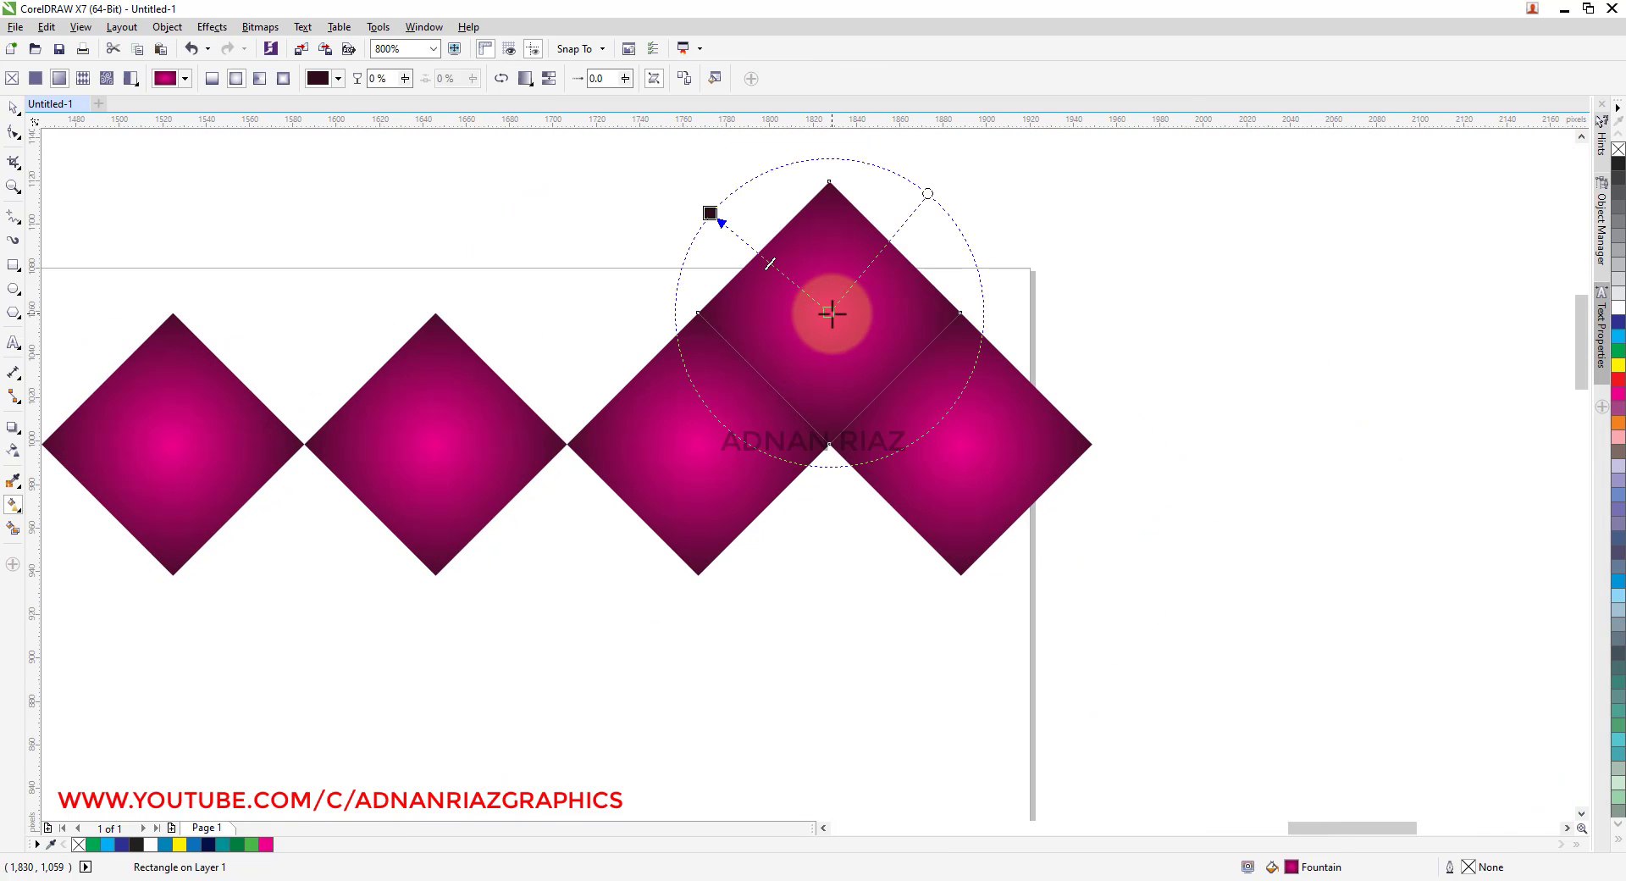
pyautogui.click(832, 313)
pyautogui.click(1618, 299)
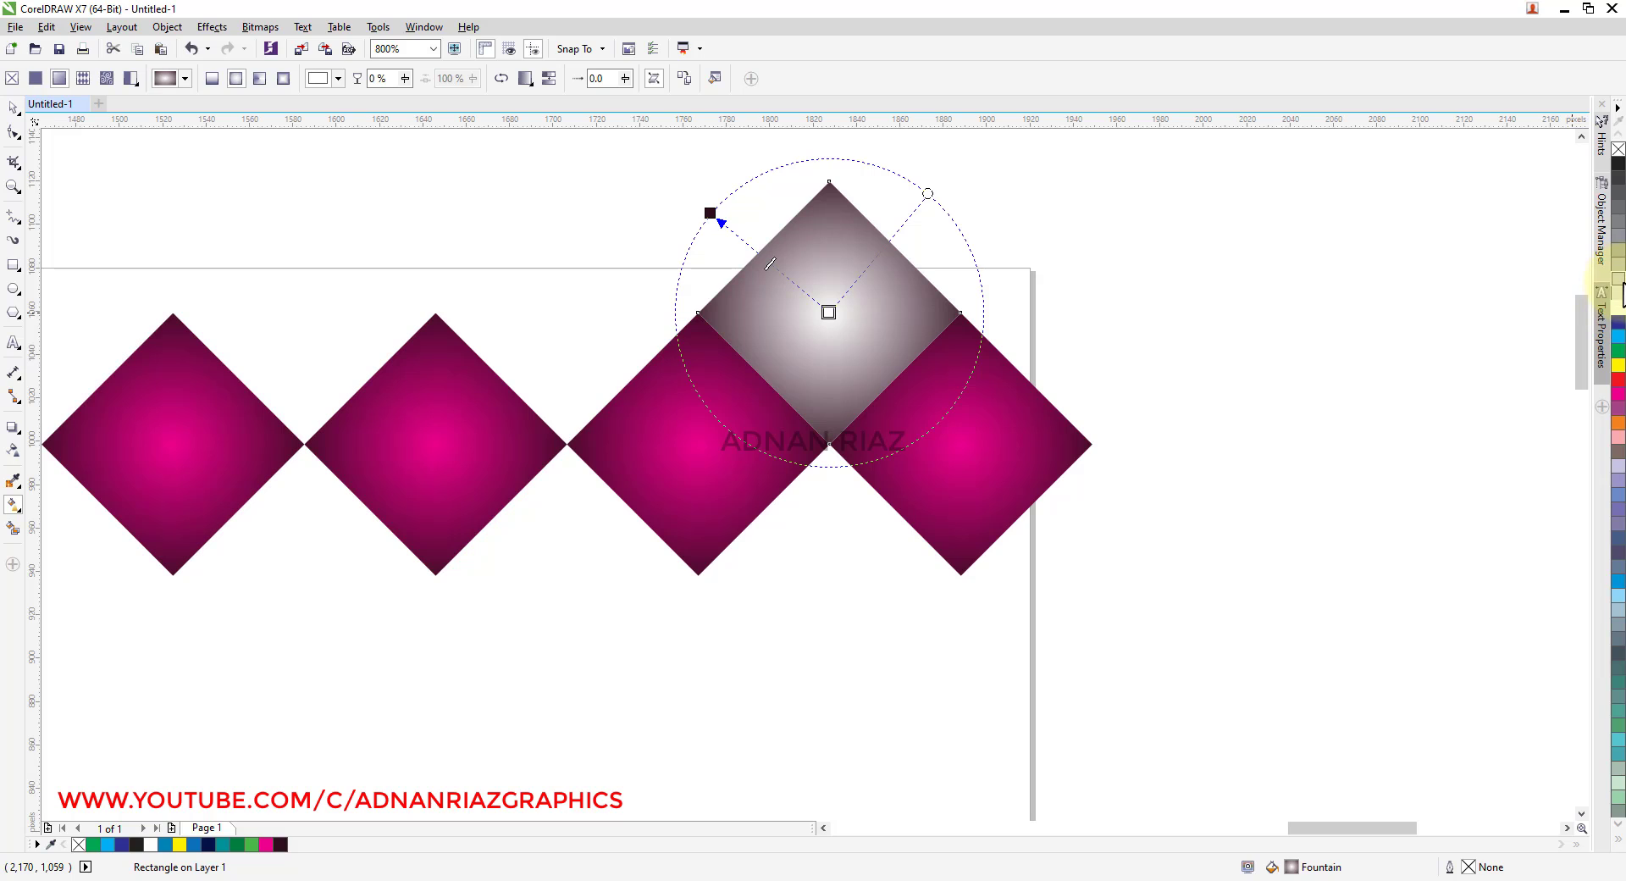
pyautogui.moveTo(709, 217); pyautogui.dragTo(711, 215)
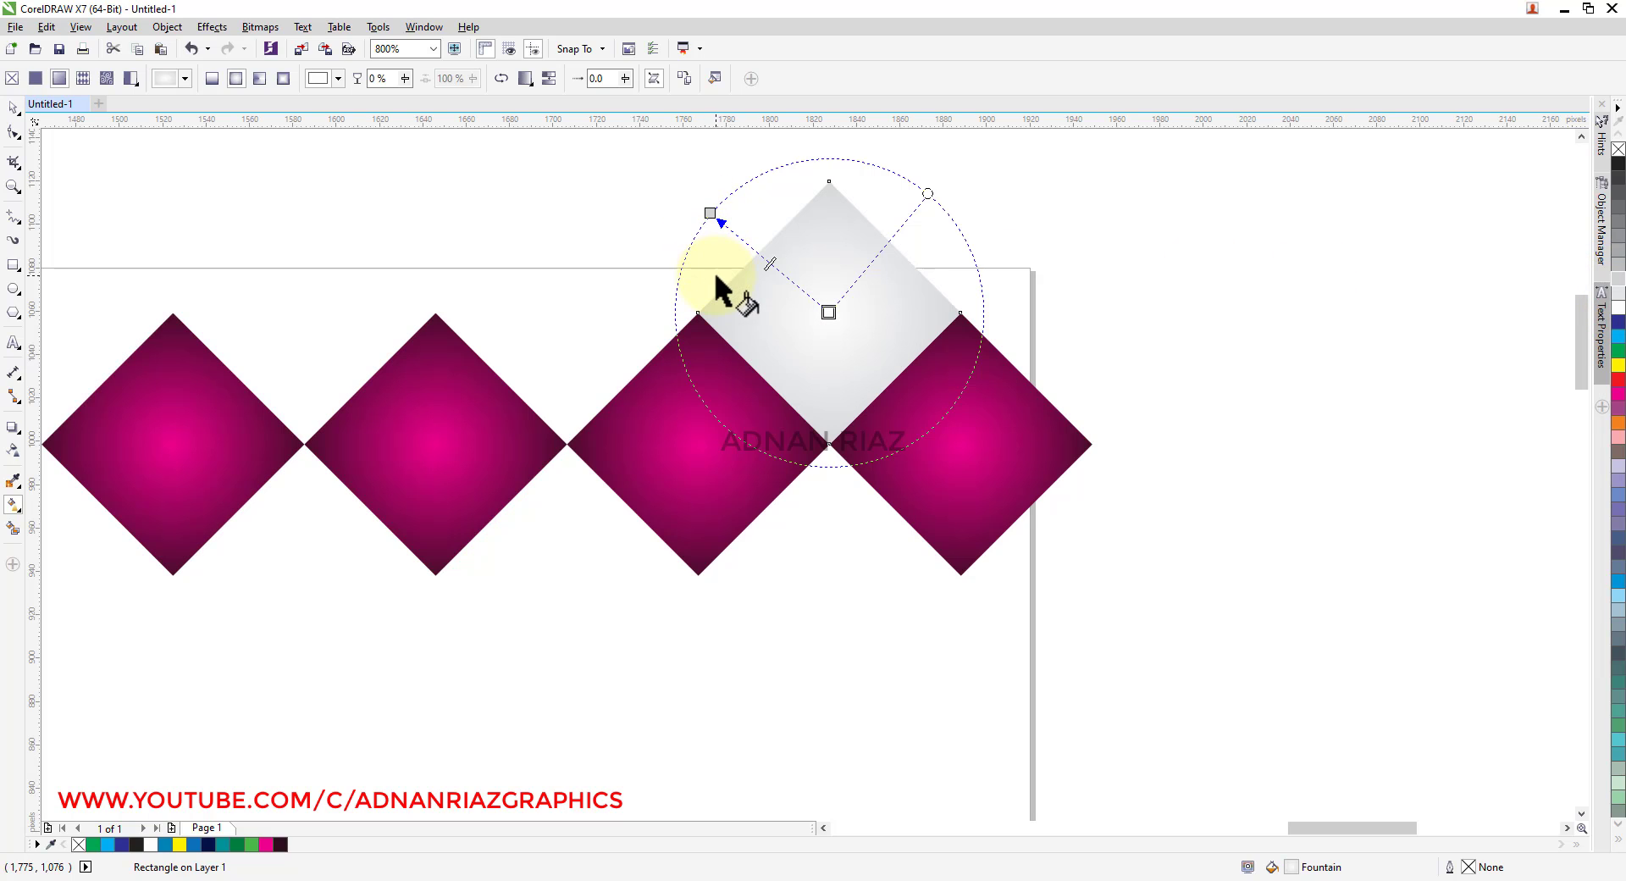
pyautogui.click(711, 213)
pyautogui.click(1619, 193)
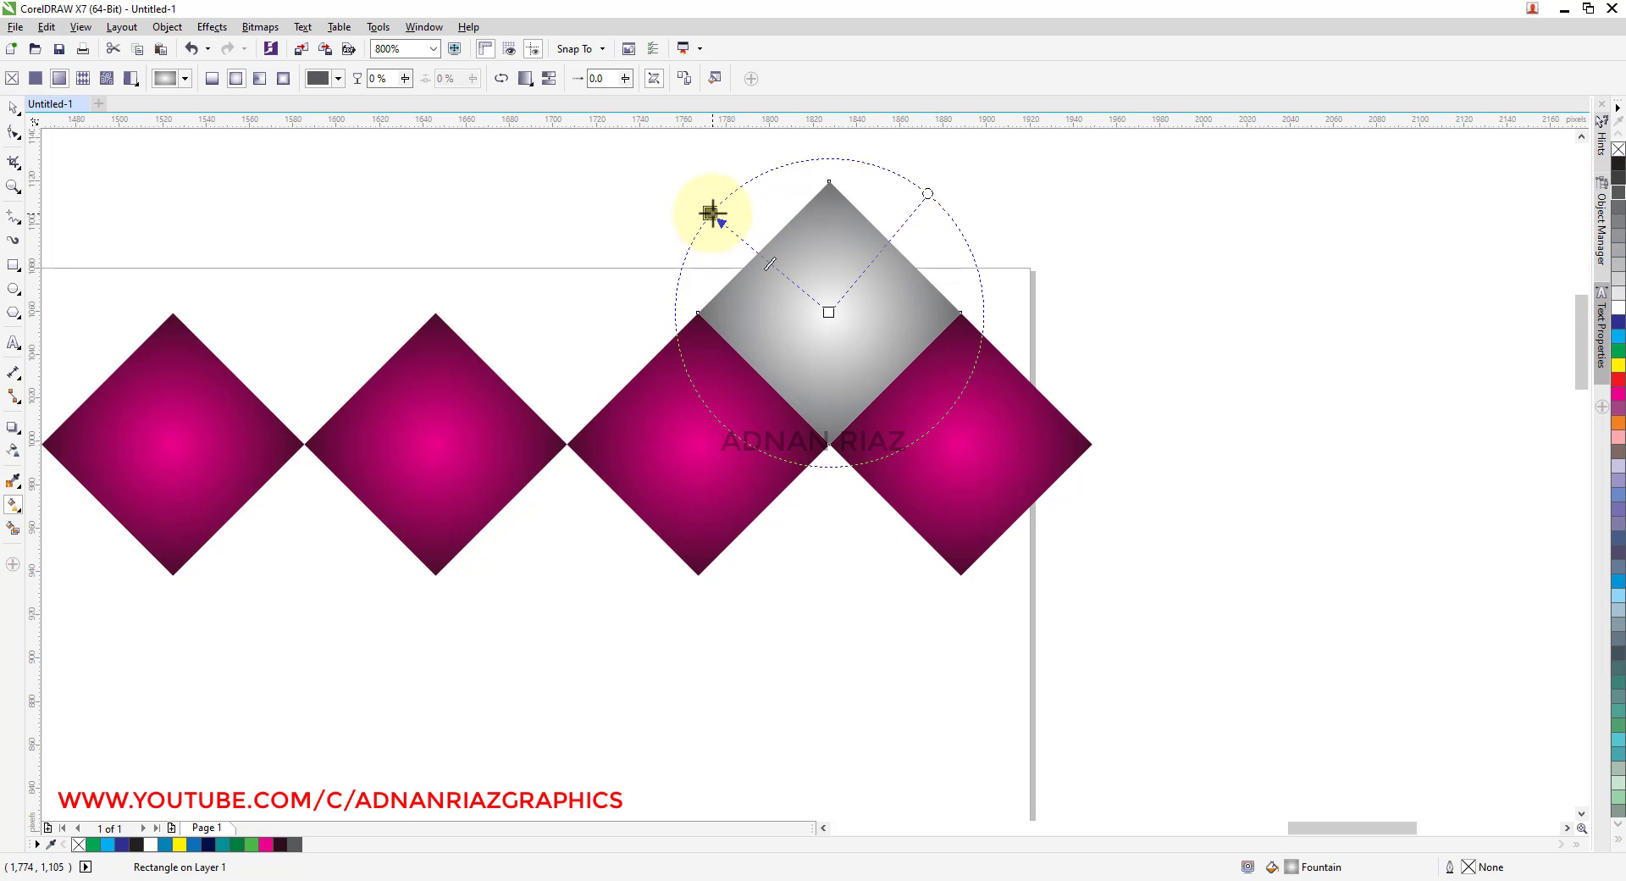
pyautogui.click(14, 107)
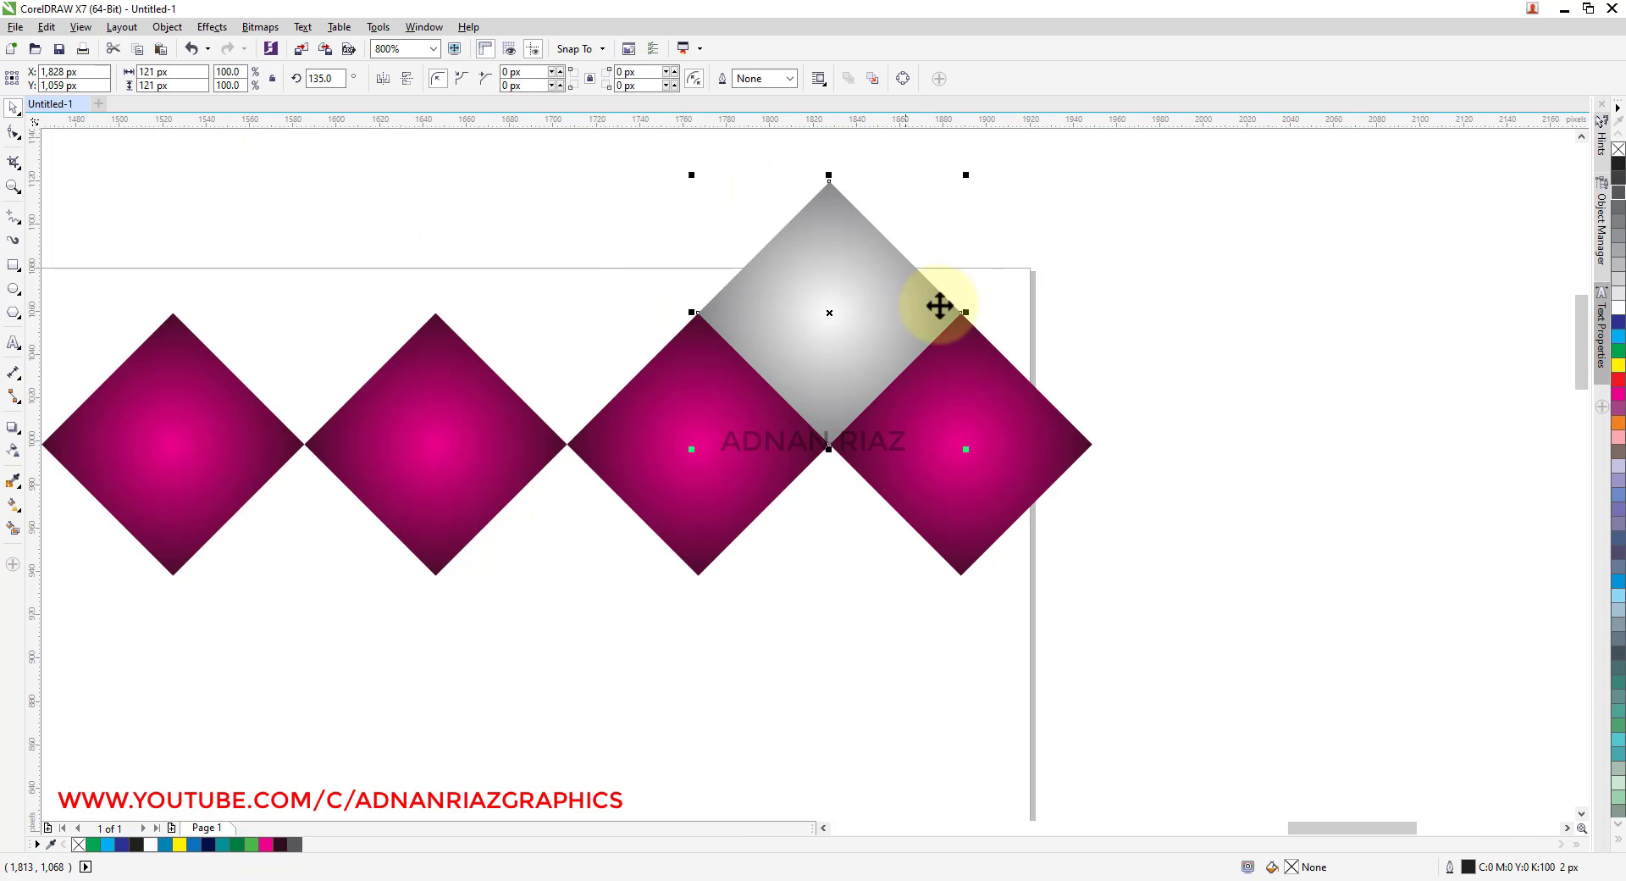
# - Repeat mirrored copies of the grey diamond leftwards until 15 grey diamonds line the top of the magenta row
pyautogui.scroll(-4, 940, 306)
pyautogui.moveTo(1069, 305); pyautogui.dragTo(995, 306)
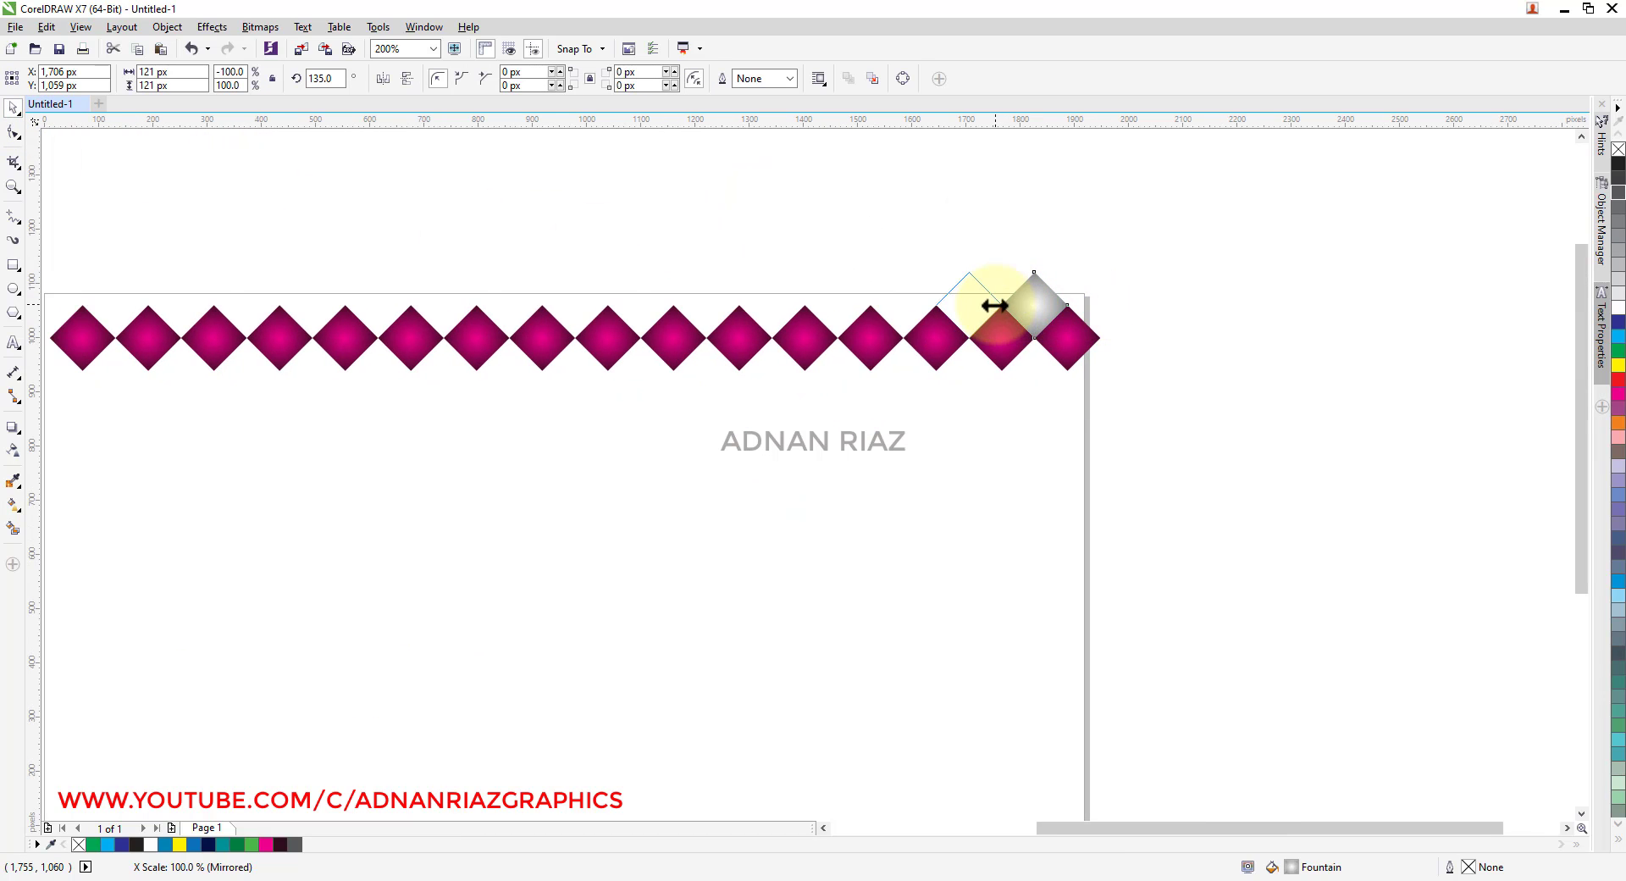
pyautogui.hotkey('ctrl', 'r')
pyautogui.hotkey('ctrl', 'r')
pyautogui.hotkey('ctrl', 'r')
pyautogui.hotkey('ctrl', 'r')
pyautogui.hotkey('ctrl', 'r')
pyautogui.hotkey('ctrl', 'r')
pyautogui.hotkey('ctrl', 'r')
pyautogui.hotkey('ctrl', 'r')
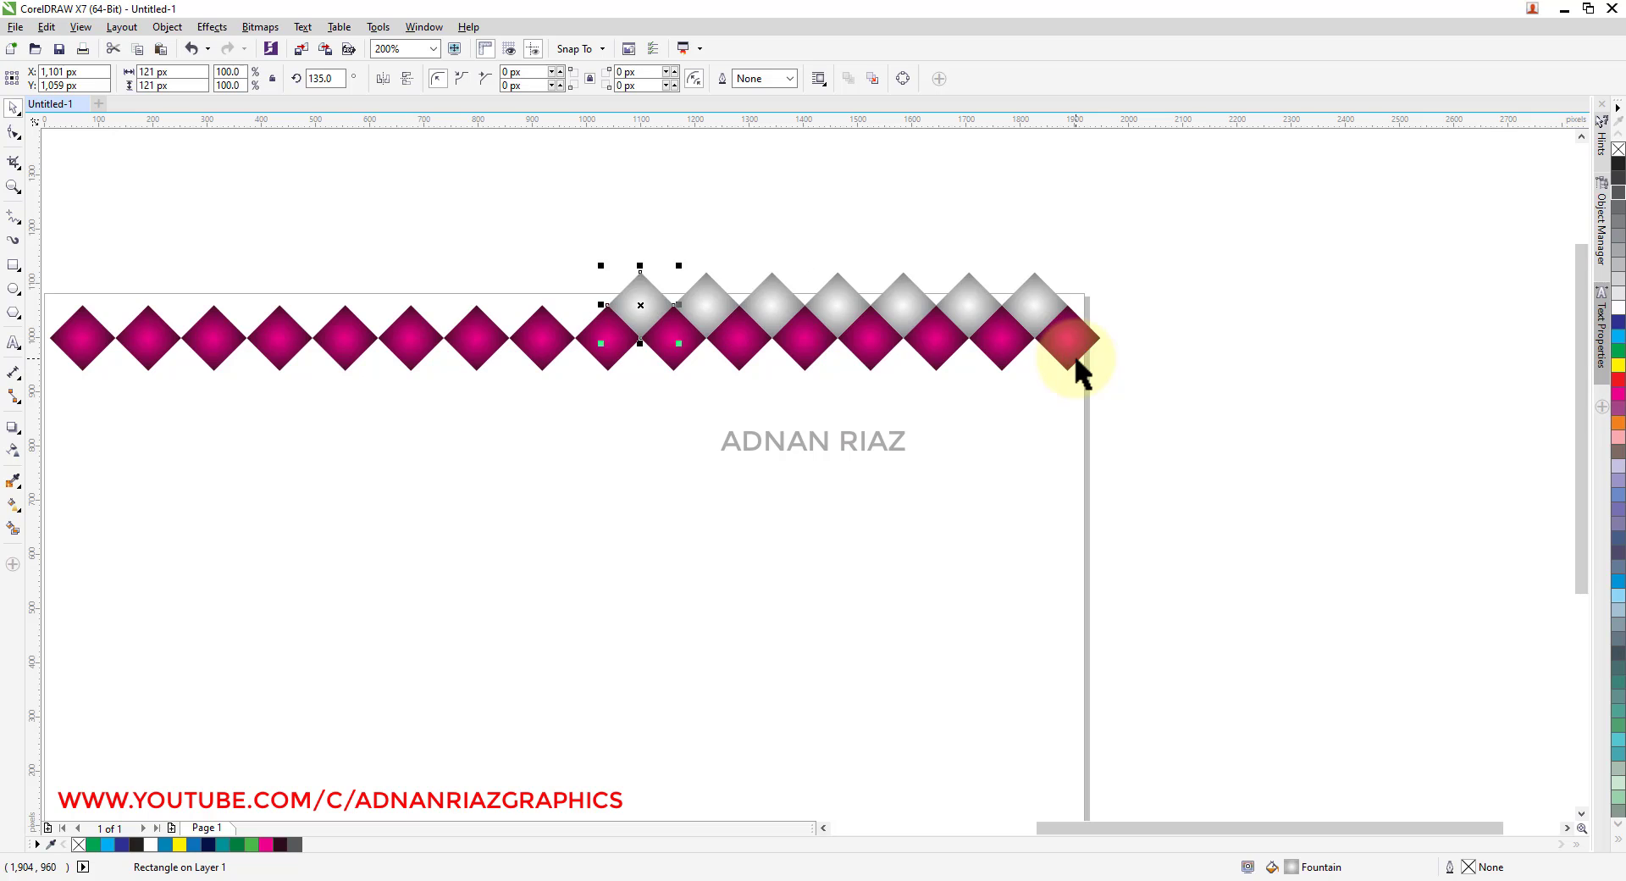
pyautogui.hotkey('ctrl', 'r')
pyautogui.hotkey('ctrl', 'r')
pyautogui.moveTo(333, 379); pyautogui.dragTo(694, 386)
pyautogui.hotkey('ctrl', 'r')
pyautogui.hotkey('ctrl', 'r')
pyautogui.hotkey('ctrl', 'r')
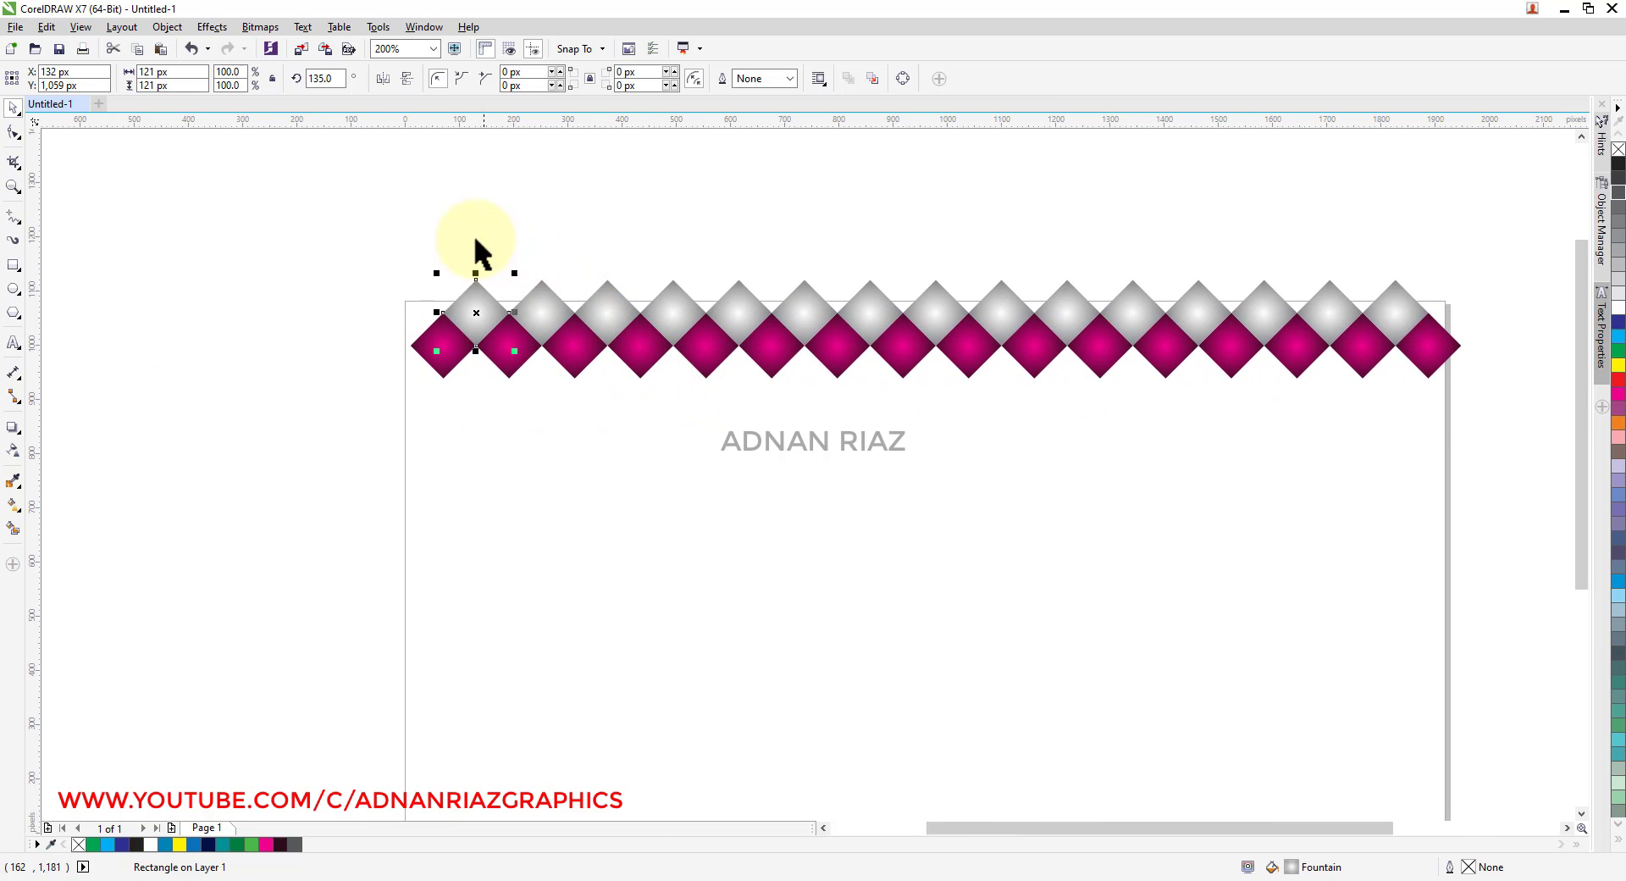
# - Group the 15 grey diamonds of the upper row, keeping the row in its original position
pyautogui.press('Escape')
pyautogui.moveTo(432, 283); pyautogui.dragTo(1482, 255)
pyautogui.hotkey('ctrl', 'g')
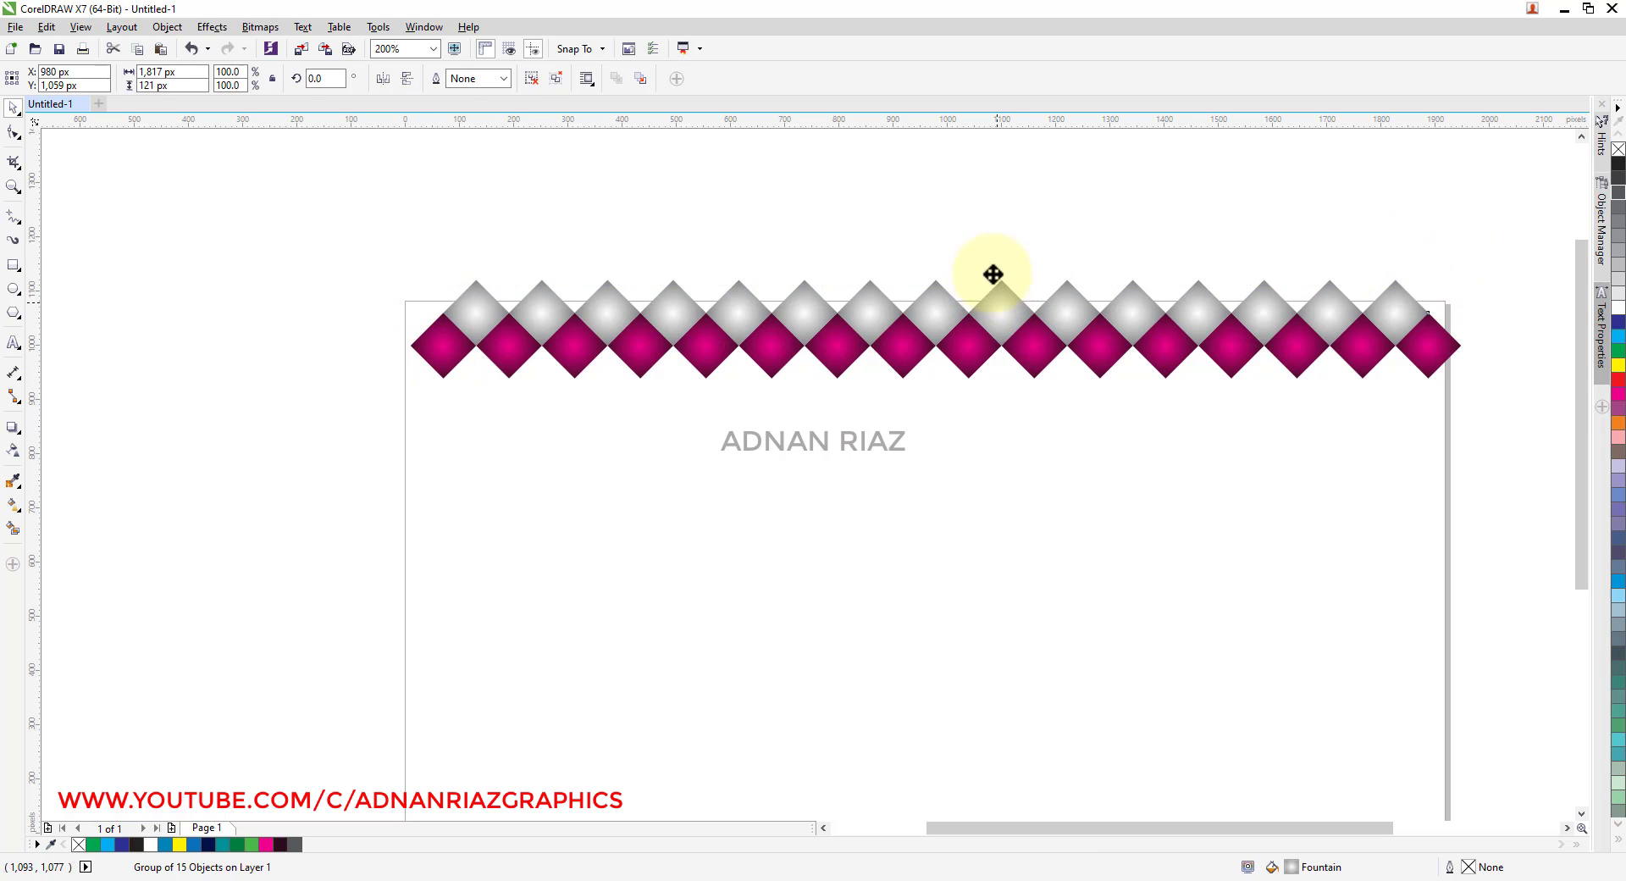
pyautogui.moveTo(997, 302); pyautogui.dragTo(992, 267)
pyautogui.hotkey('ctrl', 'z')
# - Group the magenta diamonds of the lower row, keeping the row in its original position
pyautogui.click(1527, 355)
pyautogui.moveTo(743, 415); pyautogui.dragTo(341, 430)
pyautogui.hotkey('ctrl', 'g')
pyautogui.moveTo(519, 359); pyautogui.dragTo(512, 408)
pyautogui.hotkey('ctrl', 'z')
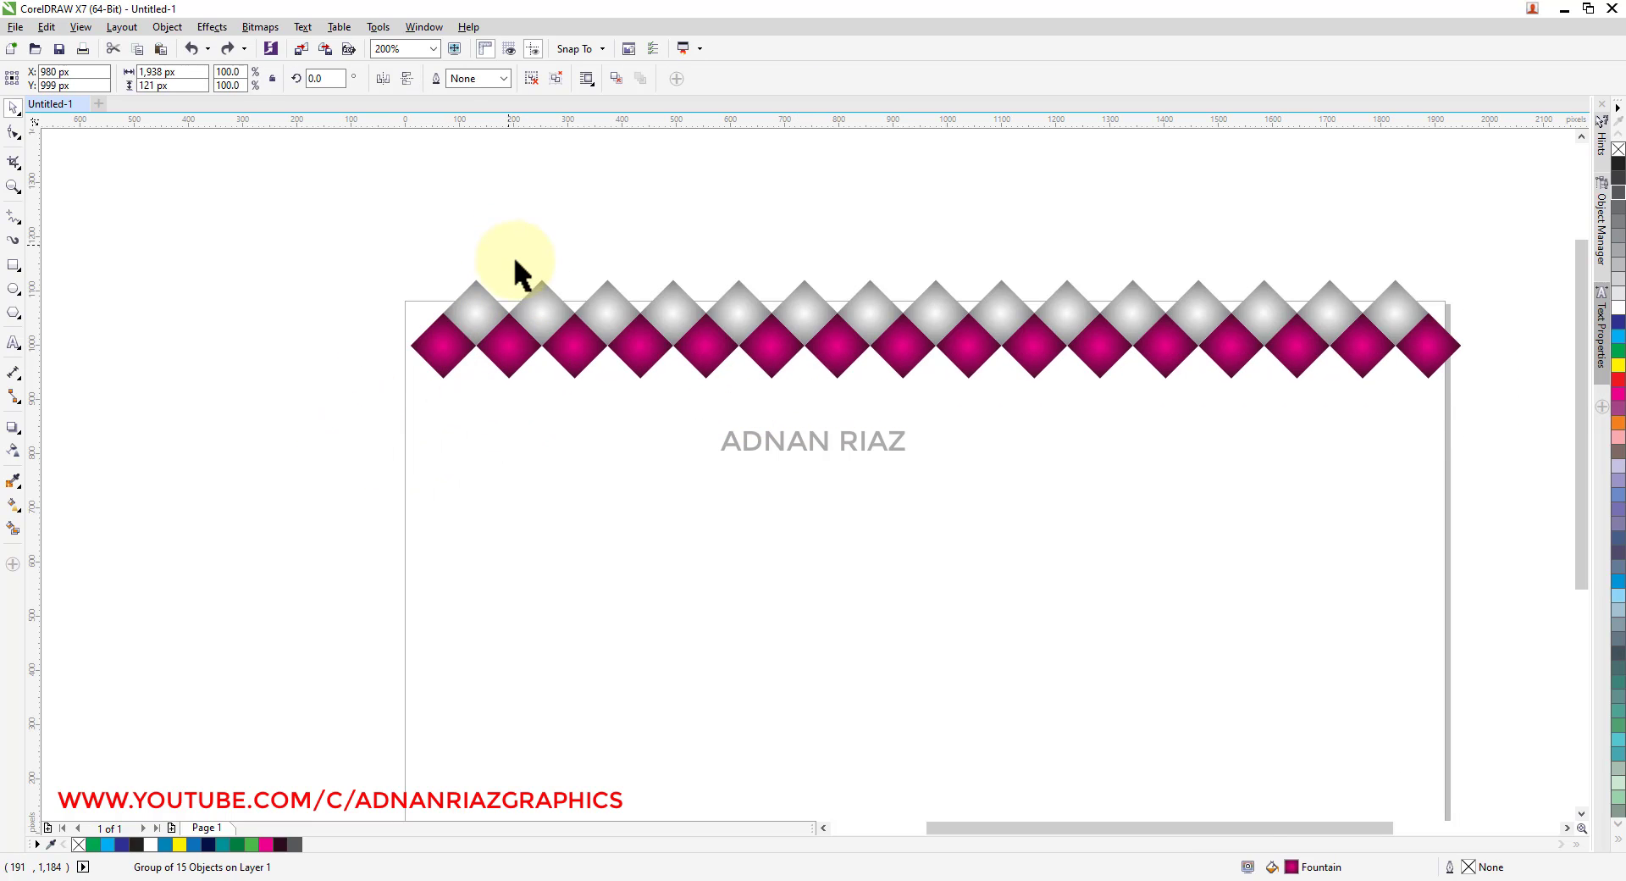
# - Mirror a copy of the grey row downwards and repeat it until ten grey rows cover the page height
pyautogui.click(839, 301)
pyautogui.moveTo(936, 274); pyautogui.dragTo(931, 359)
pyautogui.rightClick(931, 358)
pyautogui.scroll(-1, 900, 322)
pyautogui.hotkey('ctrl', 'r')
pyautogui.hotkey('ctrl', 'r')
pyautogui.hotkey('ctrl', 'r')
pyautogui.hotkey('ctrl', 'r')
pyautogui.hotkey('ctrl', 'r')
pyautogui.hotkey('ctrl', 'r')
pyautogui.hotkey('ctrl', 'r')
pyautogui.hotkey('ctrl', 'r')
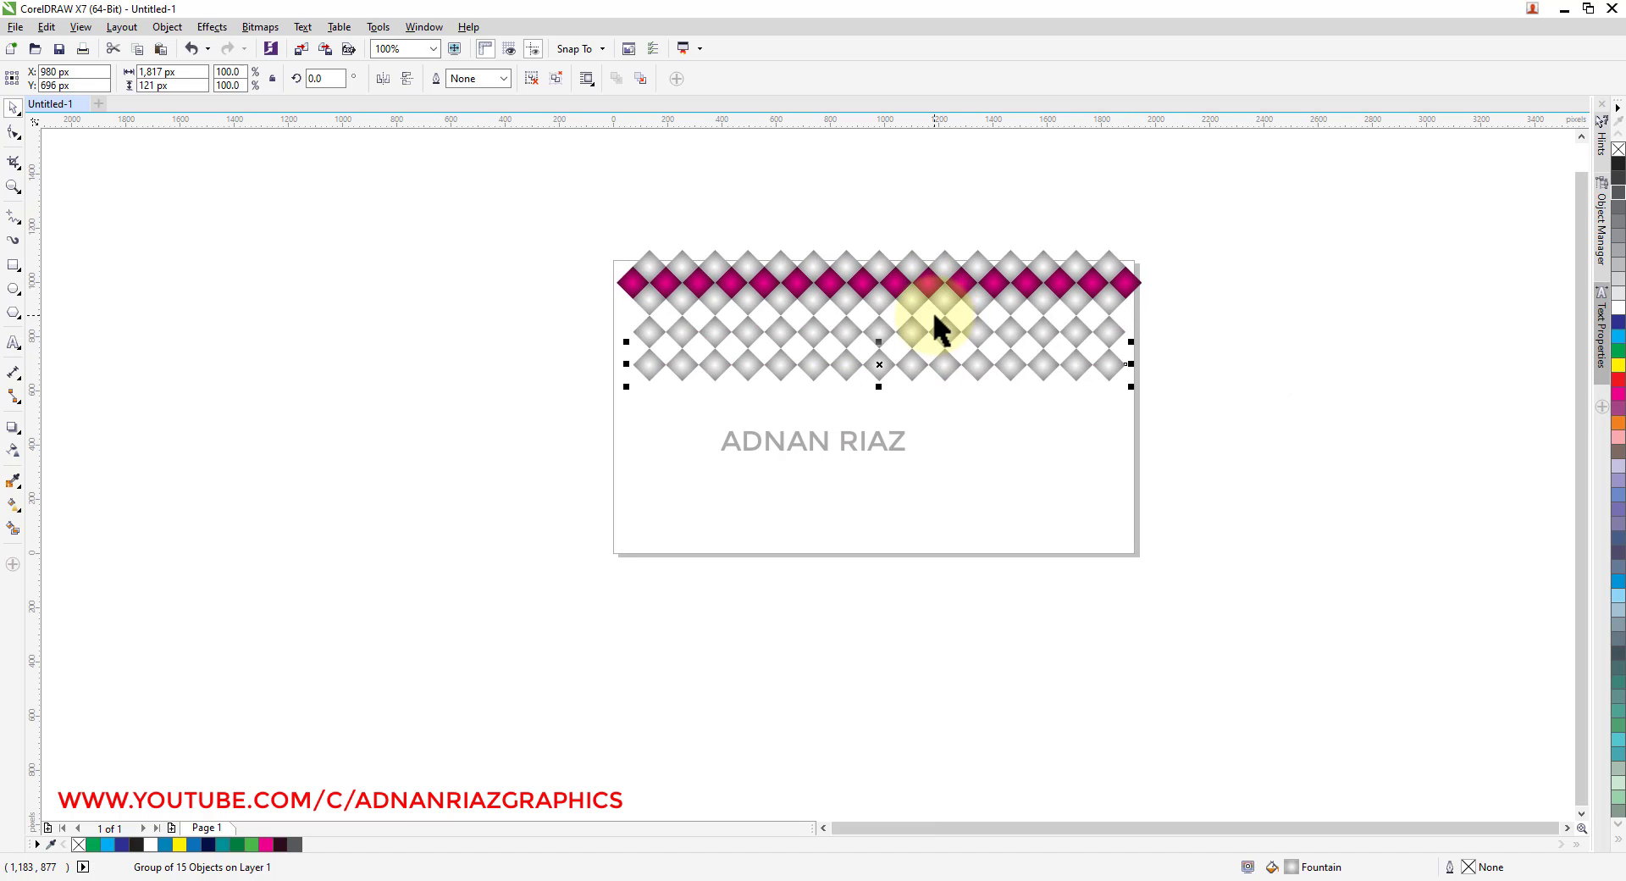
# - Mirror a copy of the magenta row downwards and repeat it until ten magenta rows fill the gaps between grey rows
pyautogui.click(1122, 283)
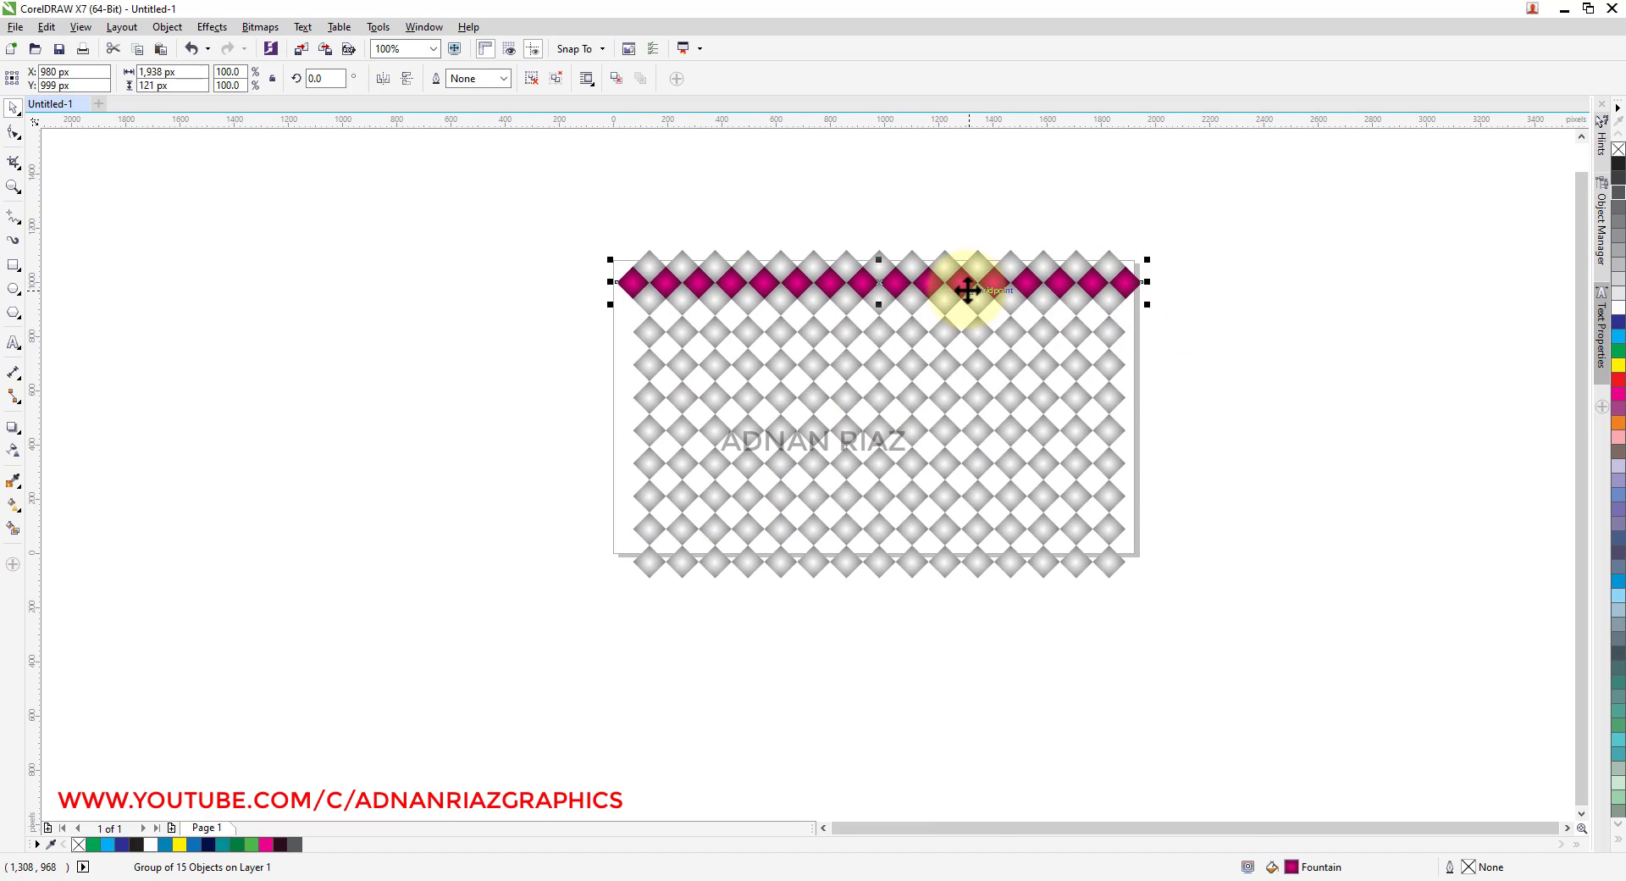
pyautogui.scroll(1, 963, 278)
pyautogui.moveTo(792, 243); pyautogui.dragTo(796, 342)
pyautogui.rightClick(796, 342)
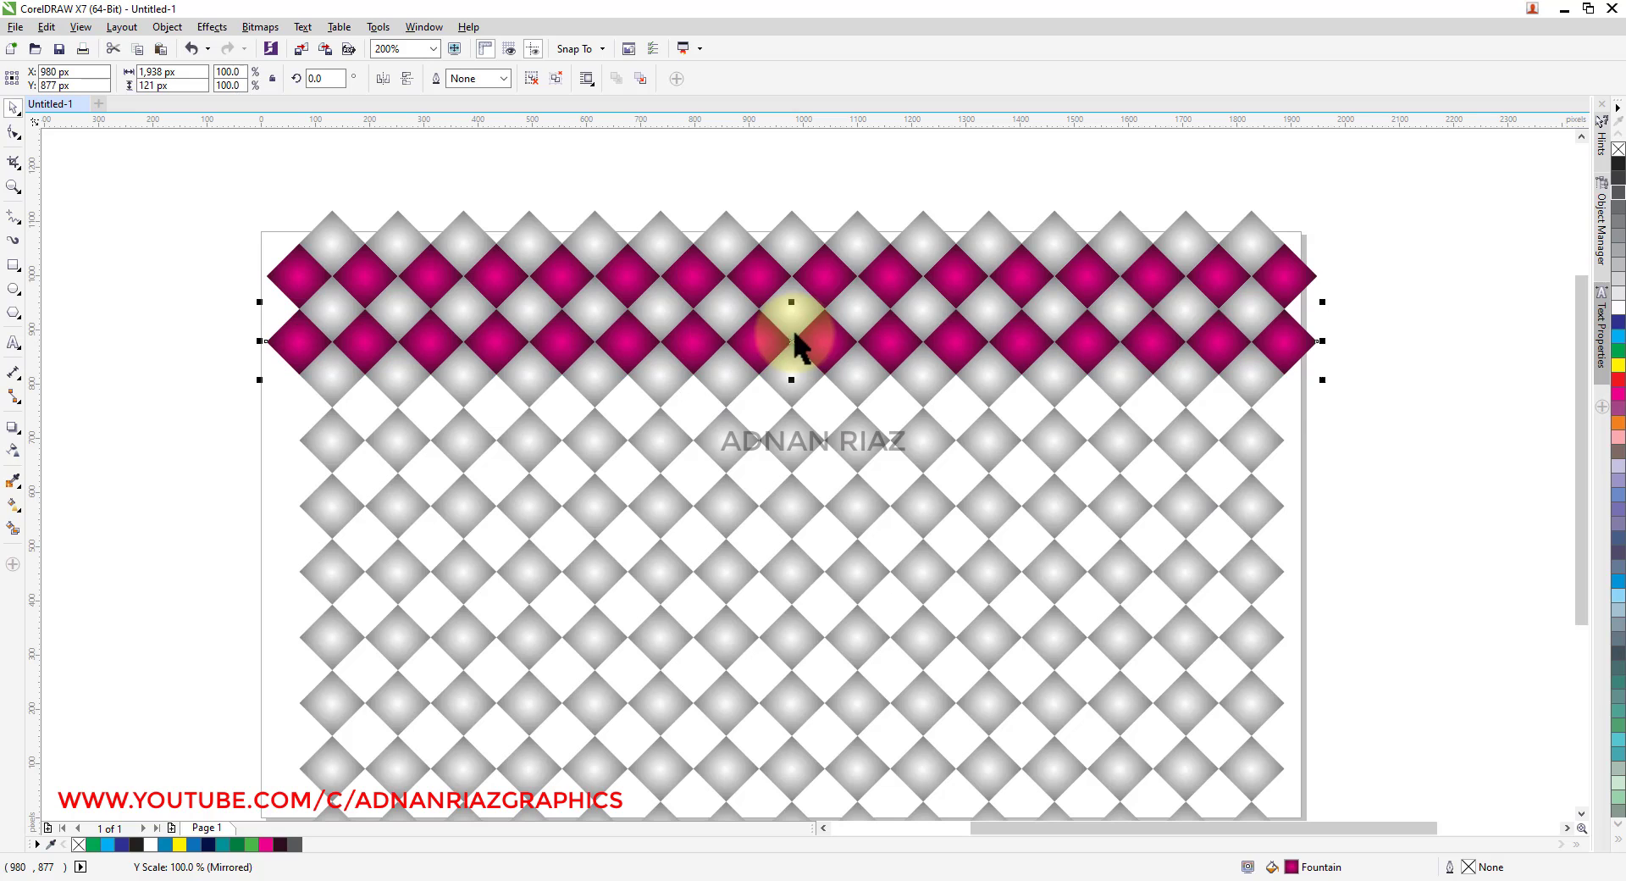
pyautogui.hotkey('ctrl', 'r')
pyautogui.hotkey('ctrl', 'r')
pyautogui.hotkey('ctrl', 'r')
pyautogui.hotkey('ctrl', 'r')
pyautogui.hotkey('ctrl', 'r')
pyautogui.scroll(-1, 890, 322)
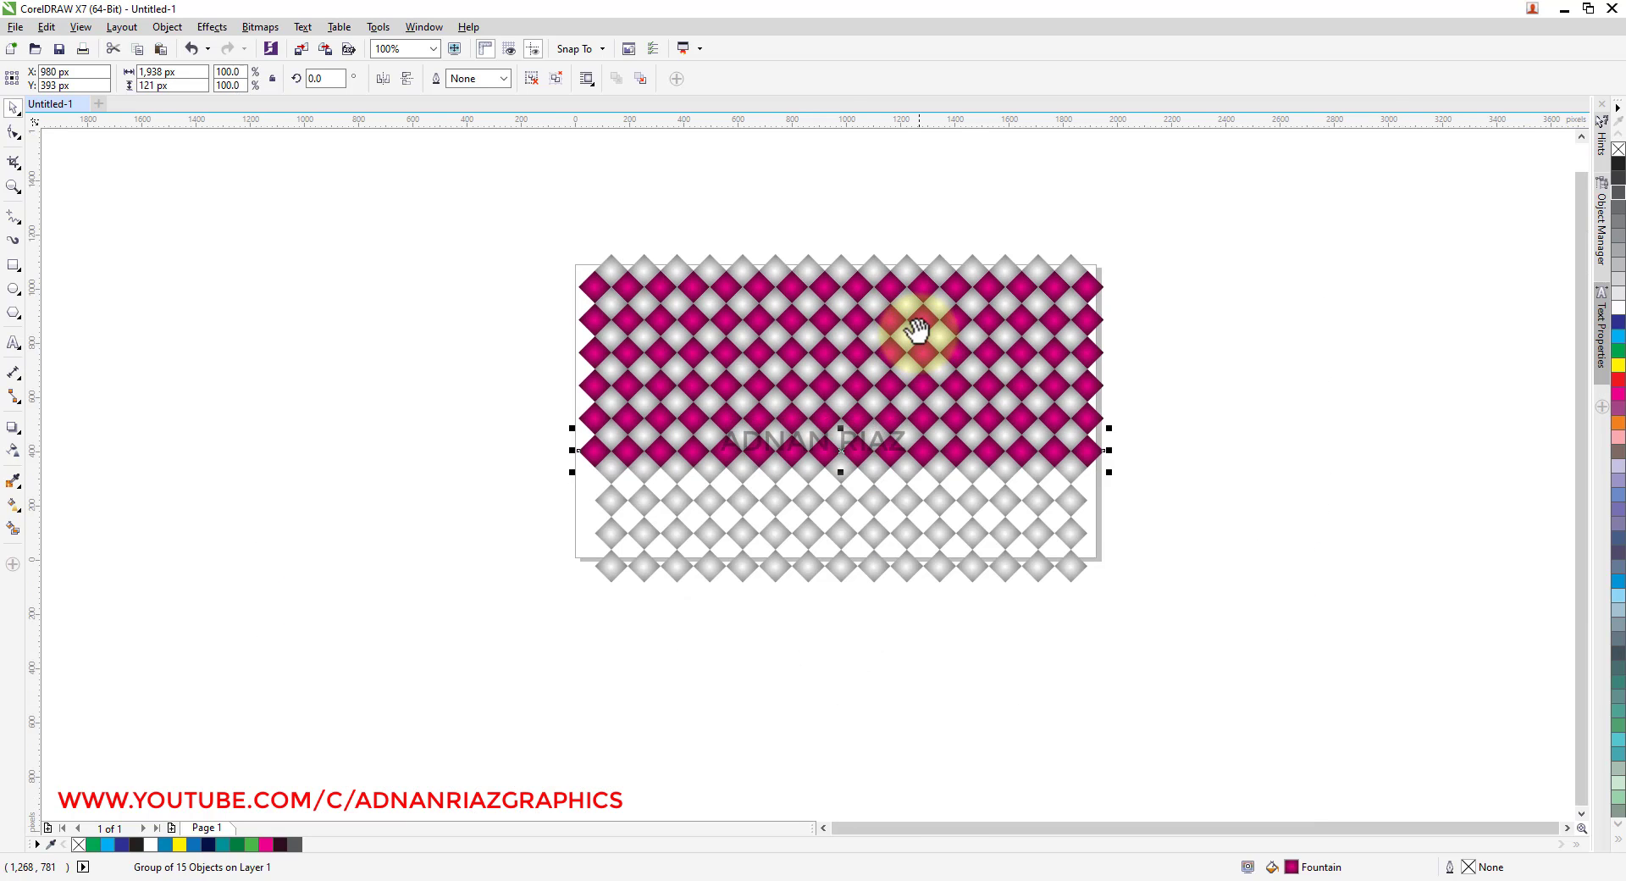
pyautogui.hotkey('ctrl', 'r')
pyautogui.hotkey('ctrl', 'r')
pyautogui.hotkey('ctrl', 'r')
# - Group all the diamond rows and enlarge the group to about 2,267 by 1,487 px, centred on the page
pyautogui.moveTo(1161, 213); pyautogui.dragTo(507, 637)
pyautogui.click(506, 637)
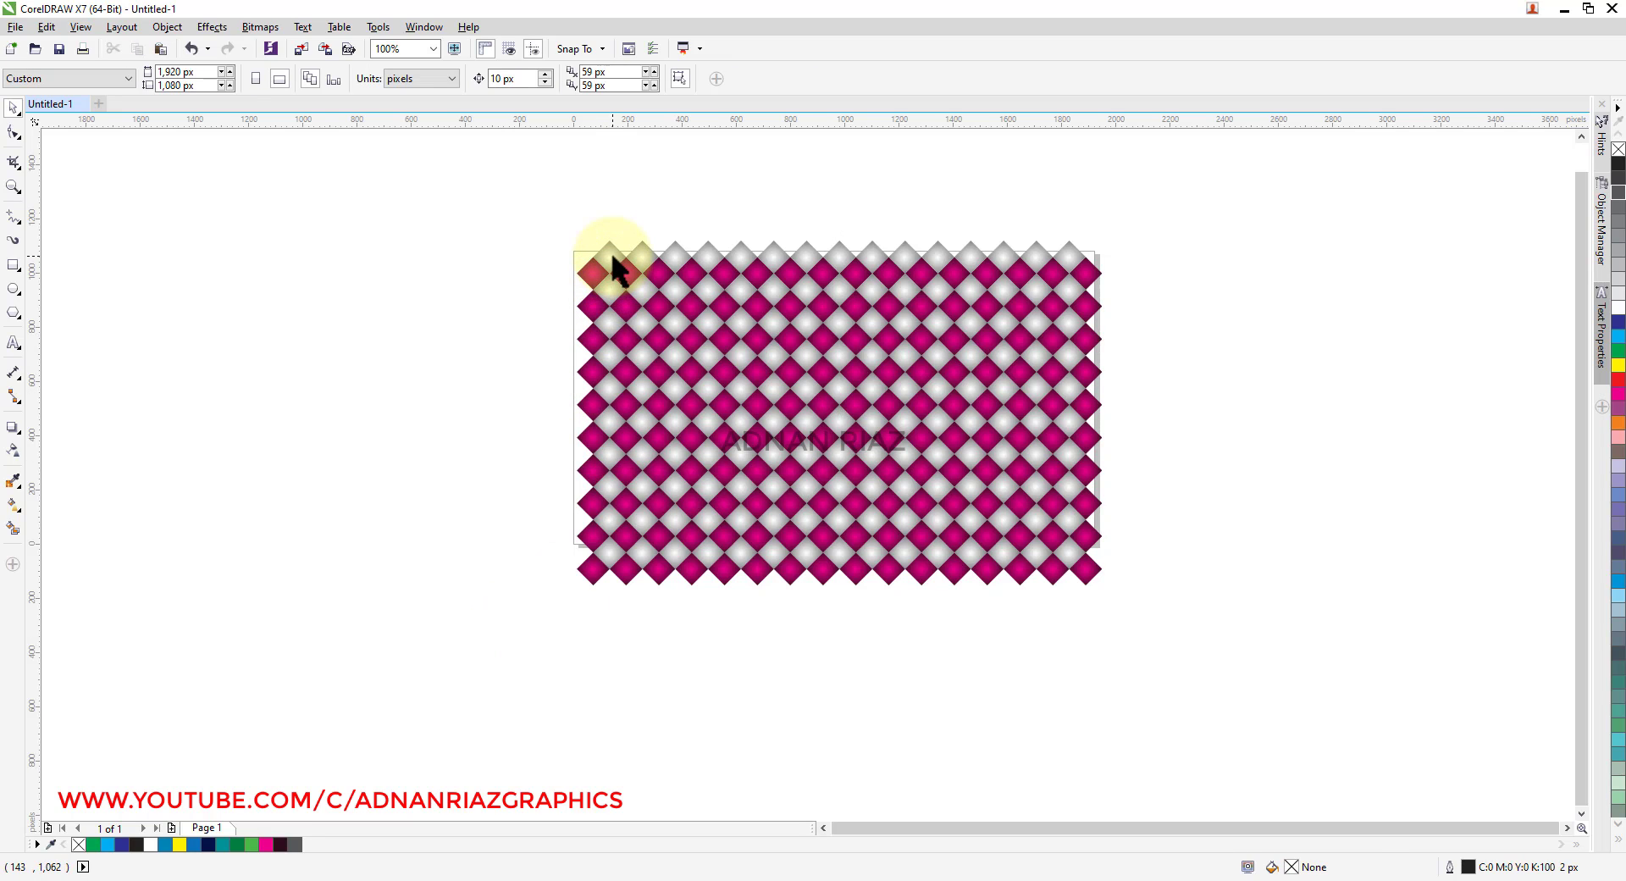
pyautogui.click(612, 287)
pyautogui.click(634, 212)
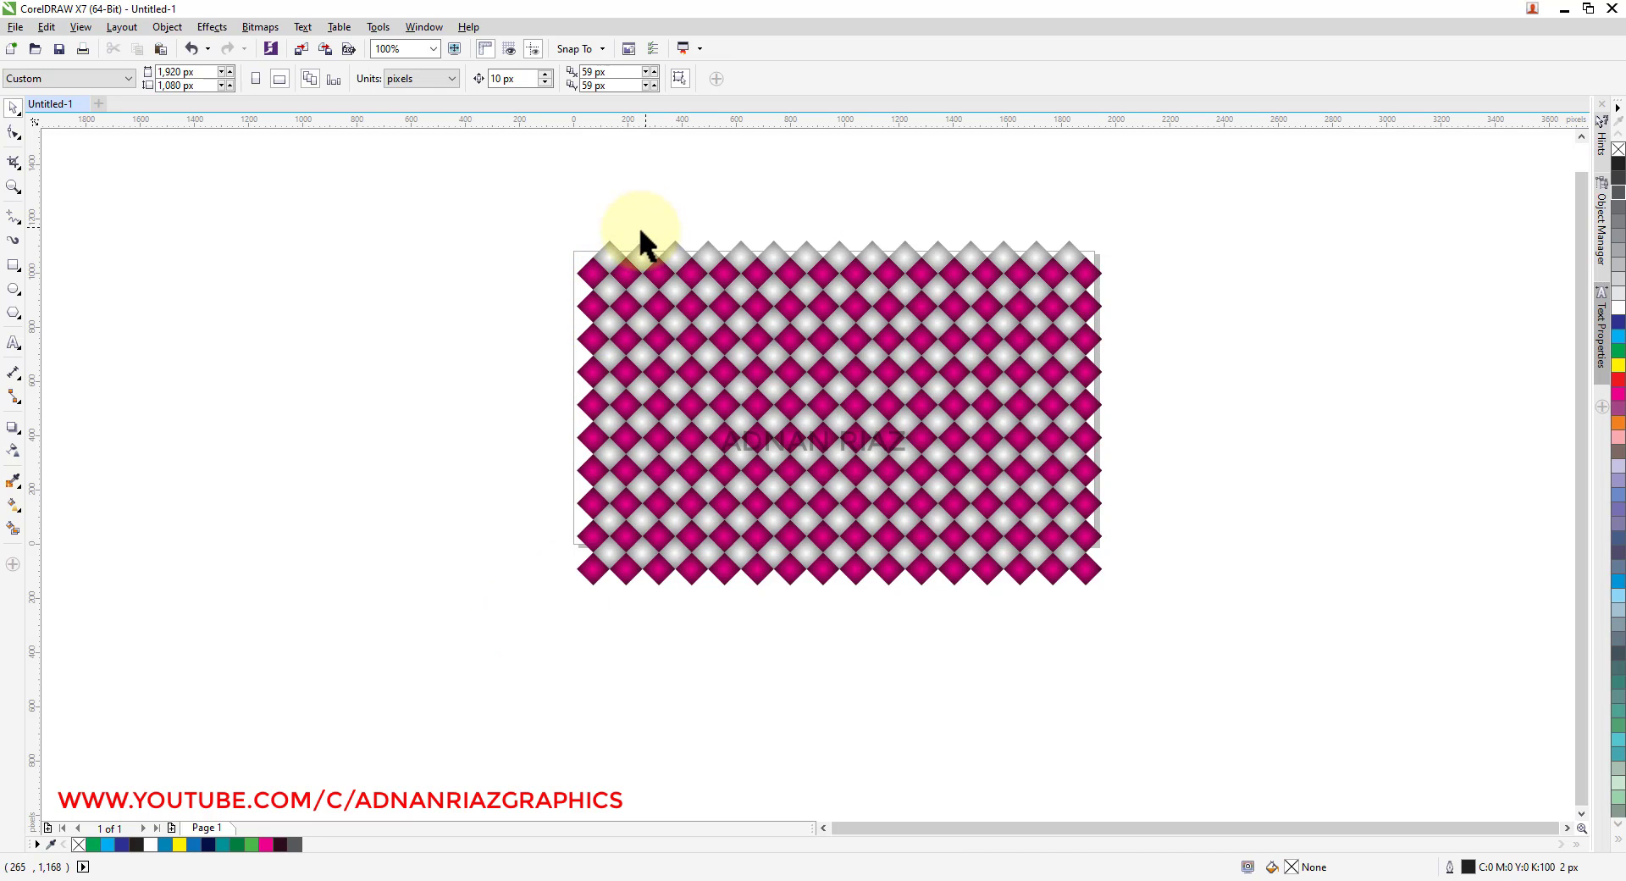
pyautogui.press('F2')
pyautogui.moveTo(524, 215); pyautogui.dragTo(1008, 559)
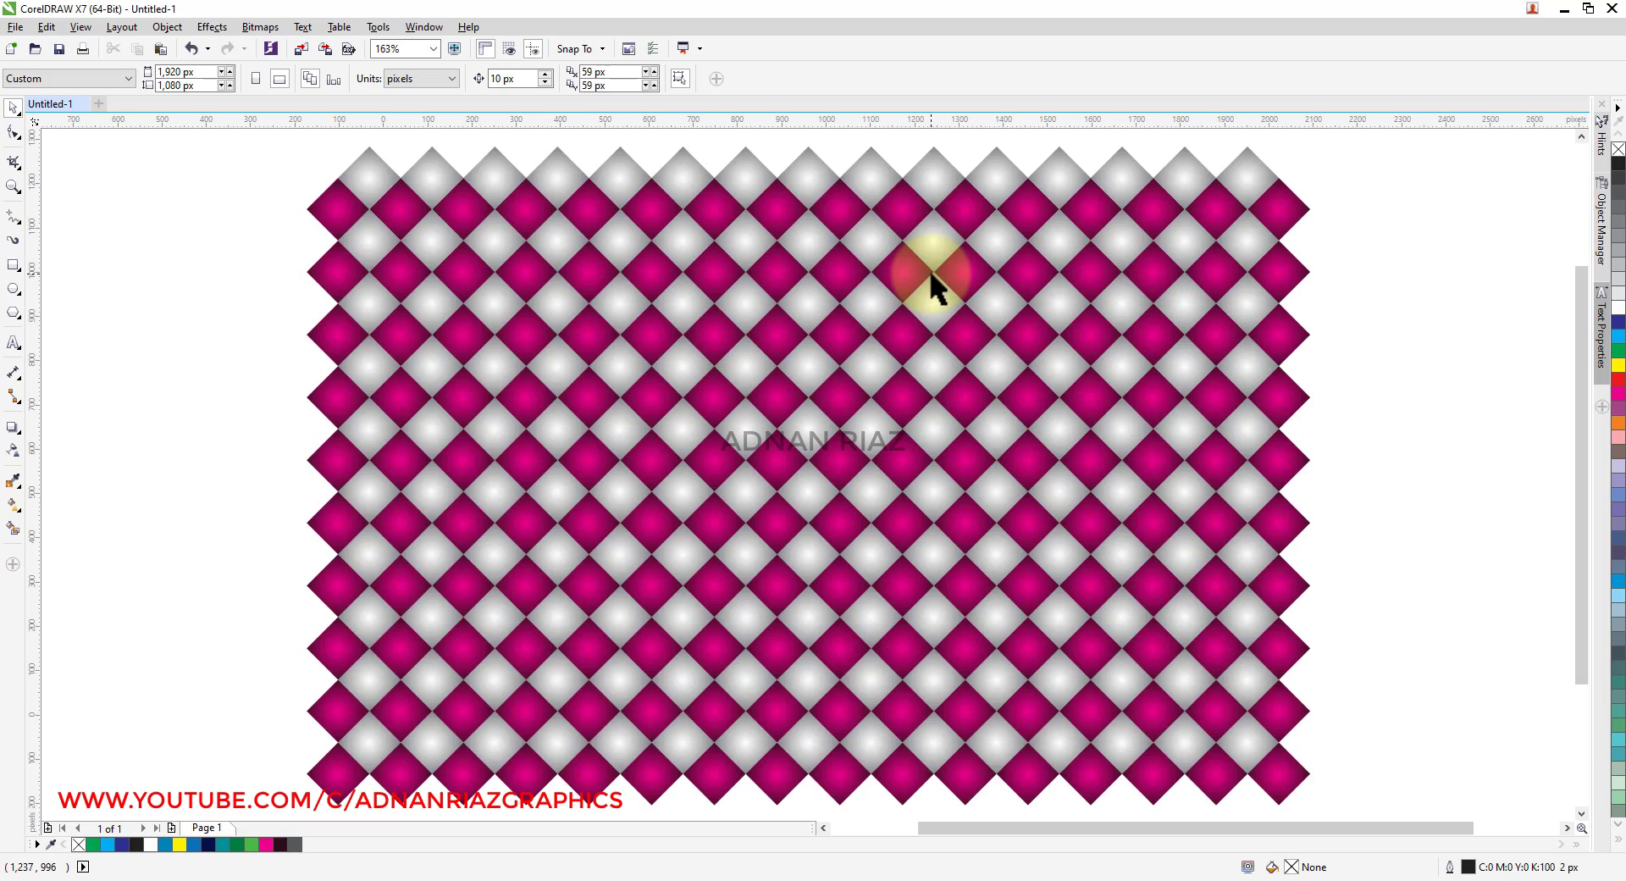
pyautogui.scroll(-2, 932, 284)
pyautogui.click(928, 290)
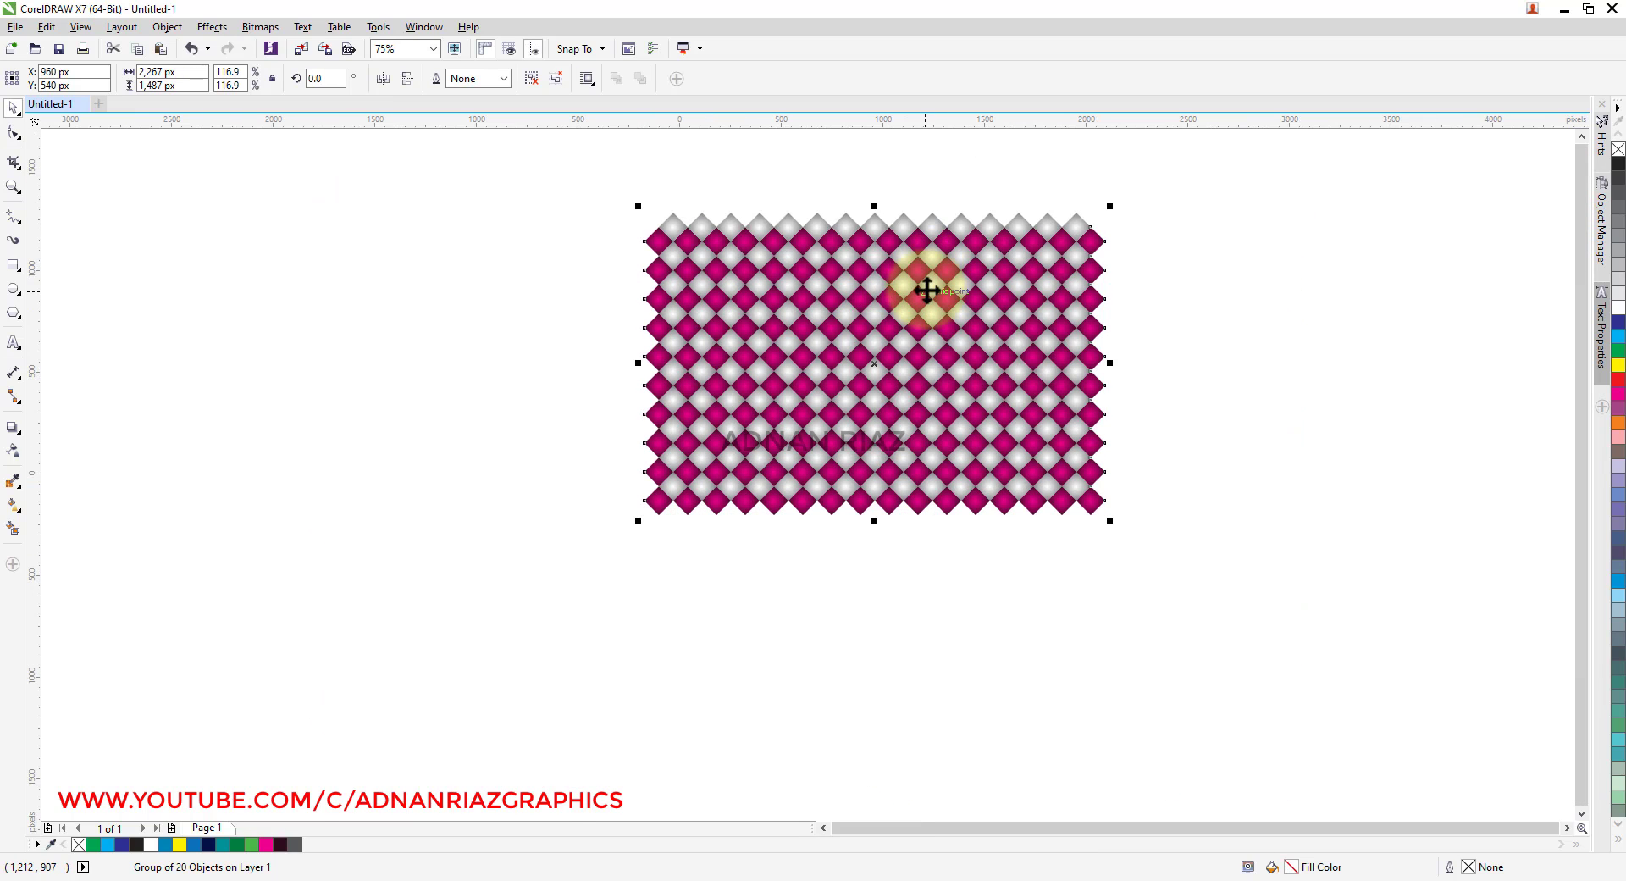
pyautogui.click(942, 191)
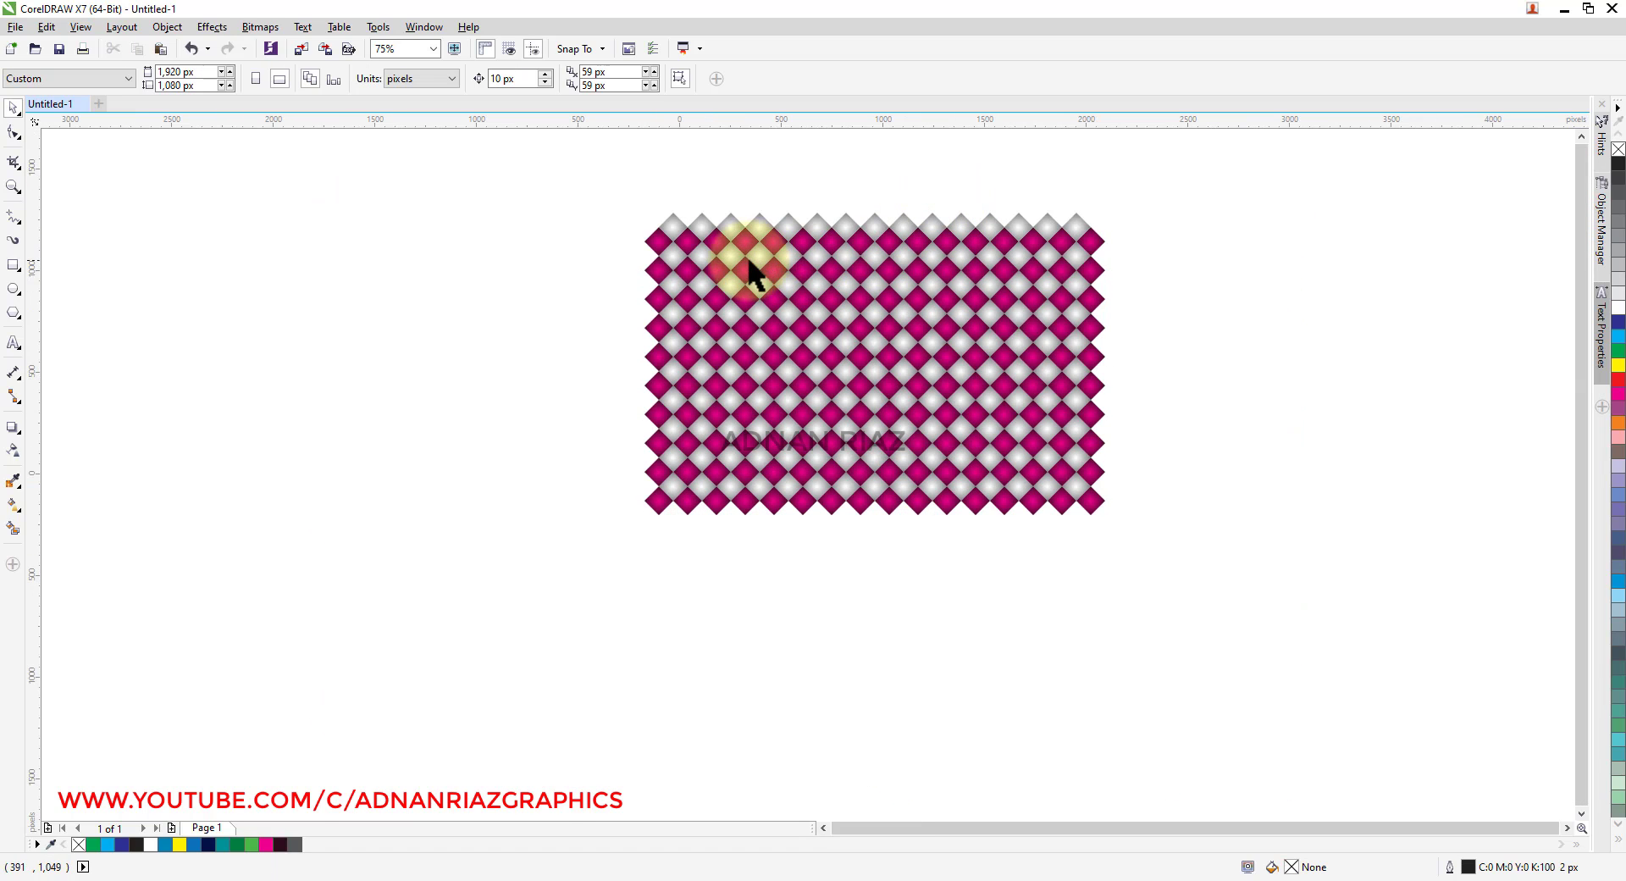
pyautogui.press('F2')
pyautogui.moveTo(636, 211); pyautogui.dragTo(1114, 530)
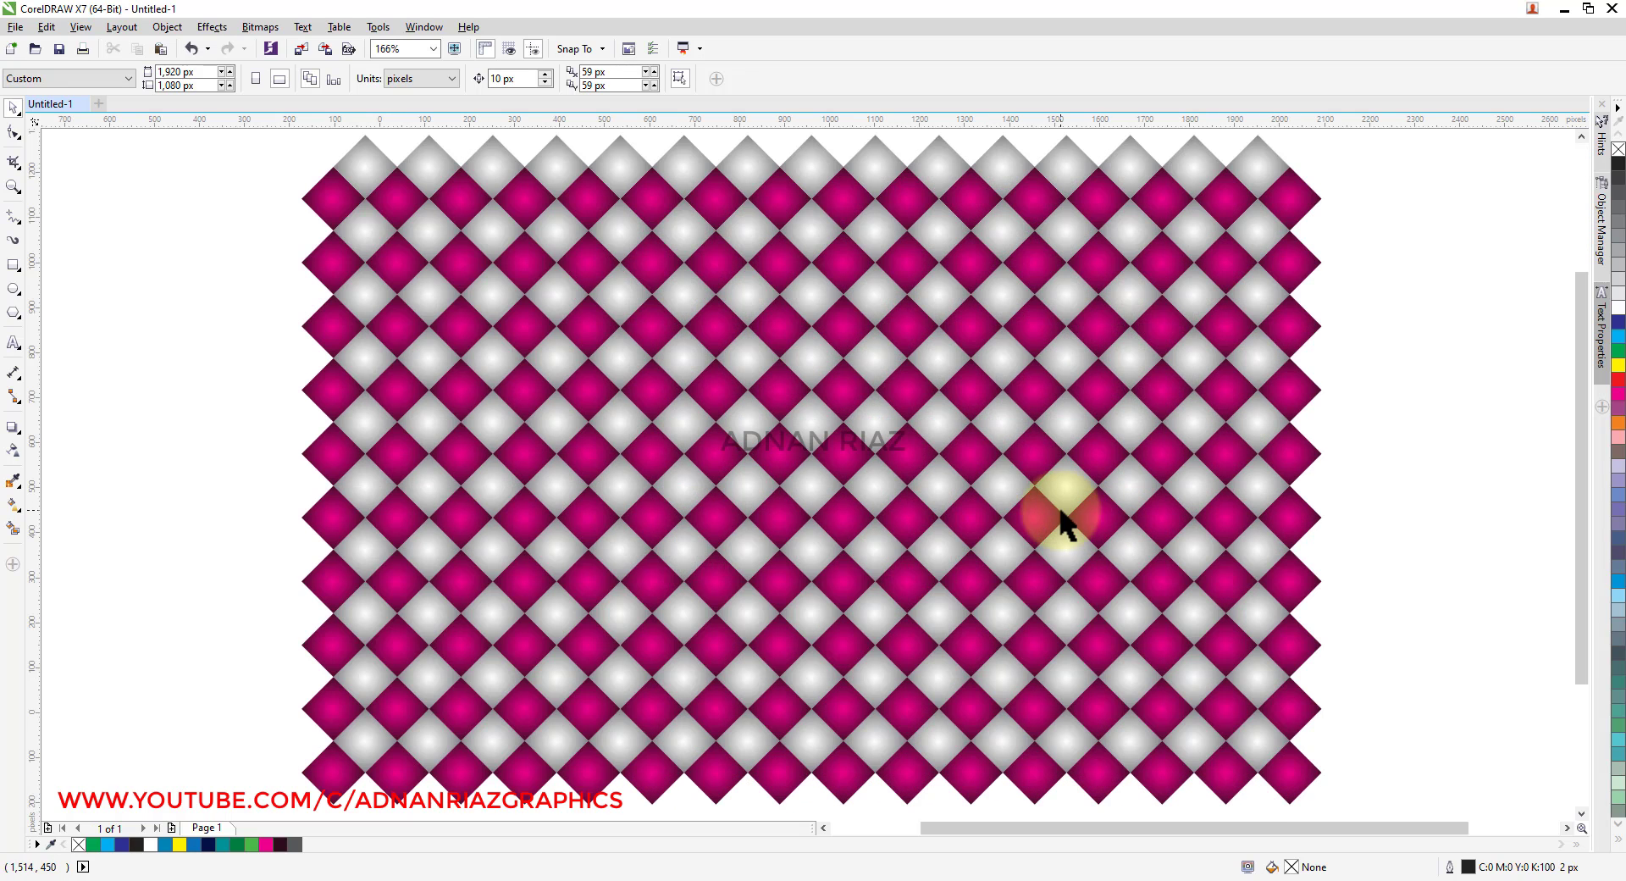
# - Draw a circle about 26 px in diameter just outside the pattern's upper-right corner, beside the first magenta row
pyautogui.click(13, 288)
pyautogui.moveTo(1250, 234); pyautogui.dragTo(1021, 371)
pyautogui.scroll(1, 1063, 332)
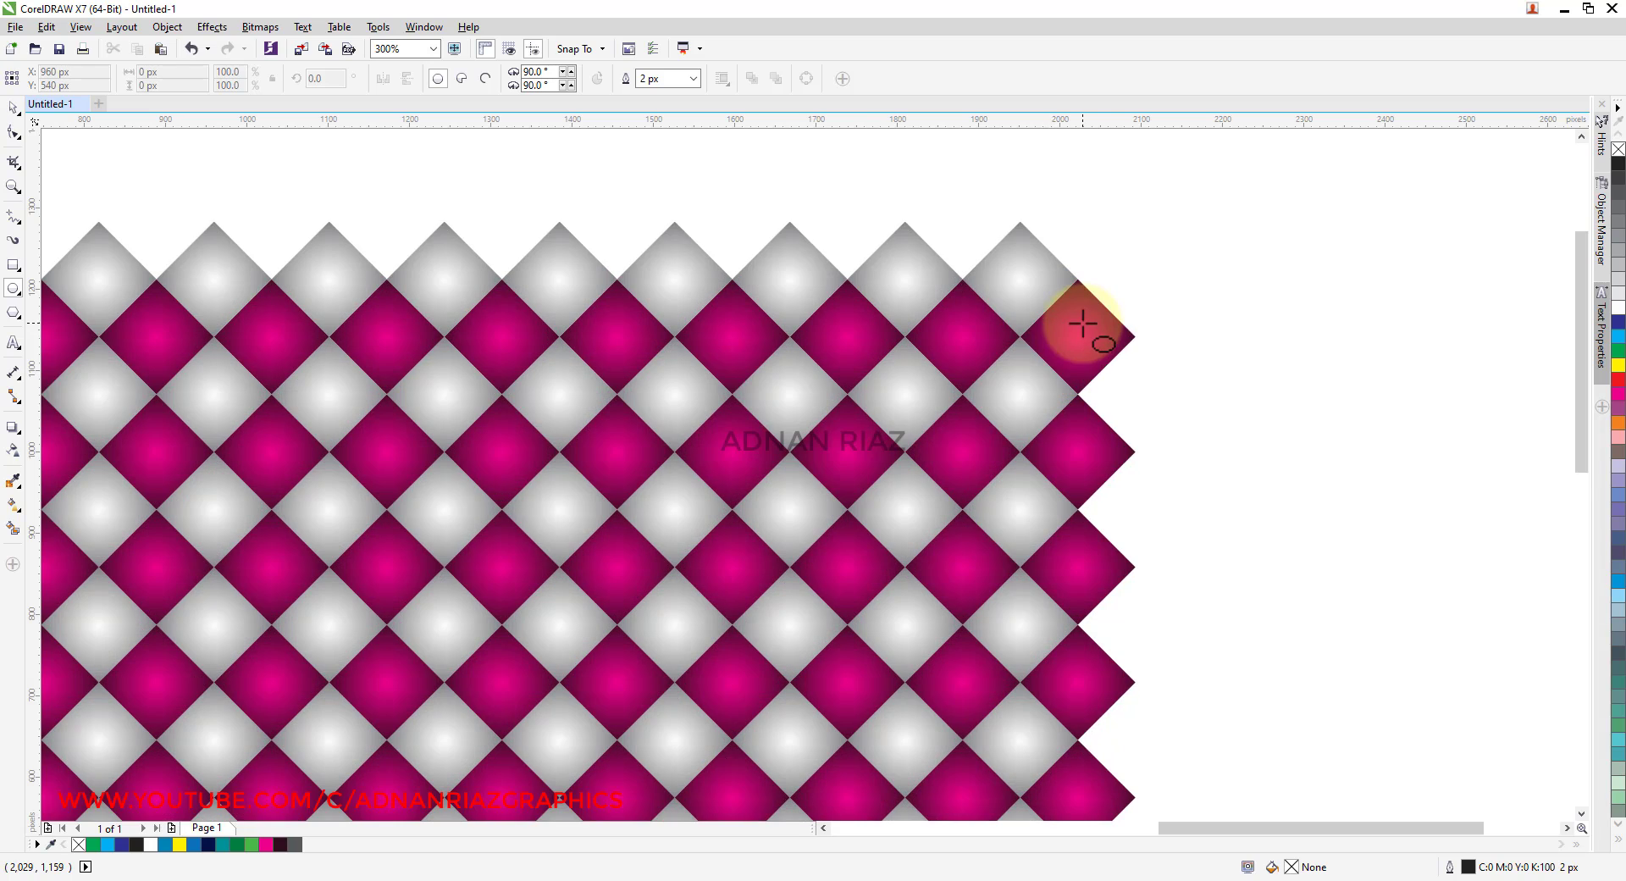
pyautogui.moveTo(1158, 330); pyautogui.dragTo(1009, 289)
pyautogui.click(13, 109)
pyautogui.scroll(1, 1008, 269)
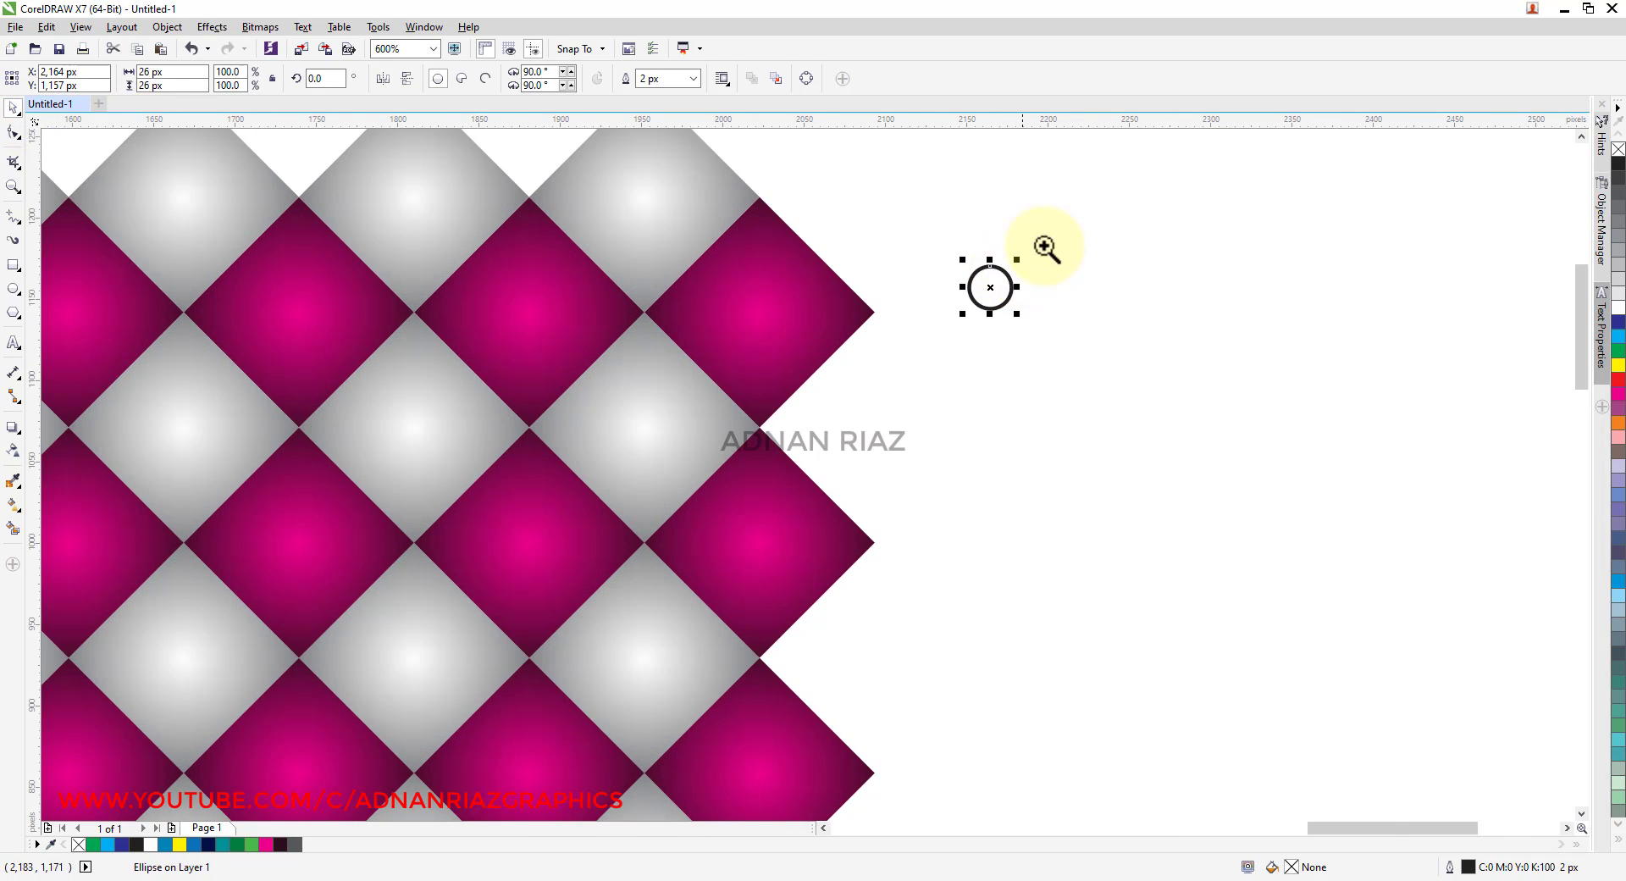
# - Apply an elliptical fountain fill to the small circle, with the gradient starting at the circle's centre
pyautogui.scroll(2, 987, 278)
pyautogui.press('g')
pyautogui.moveTo(1002, 322); pyautogui.dragTo(1137, 322)
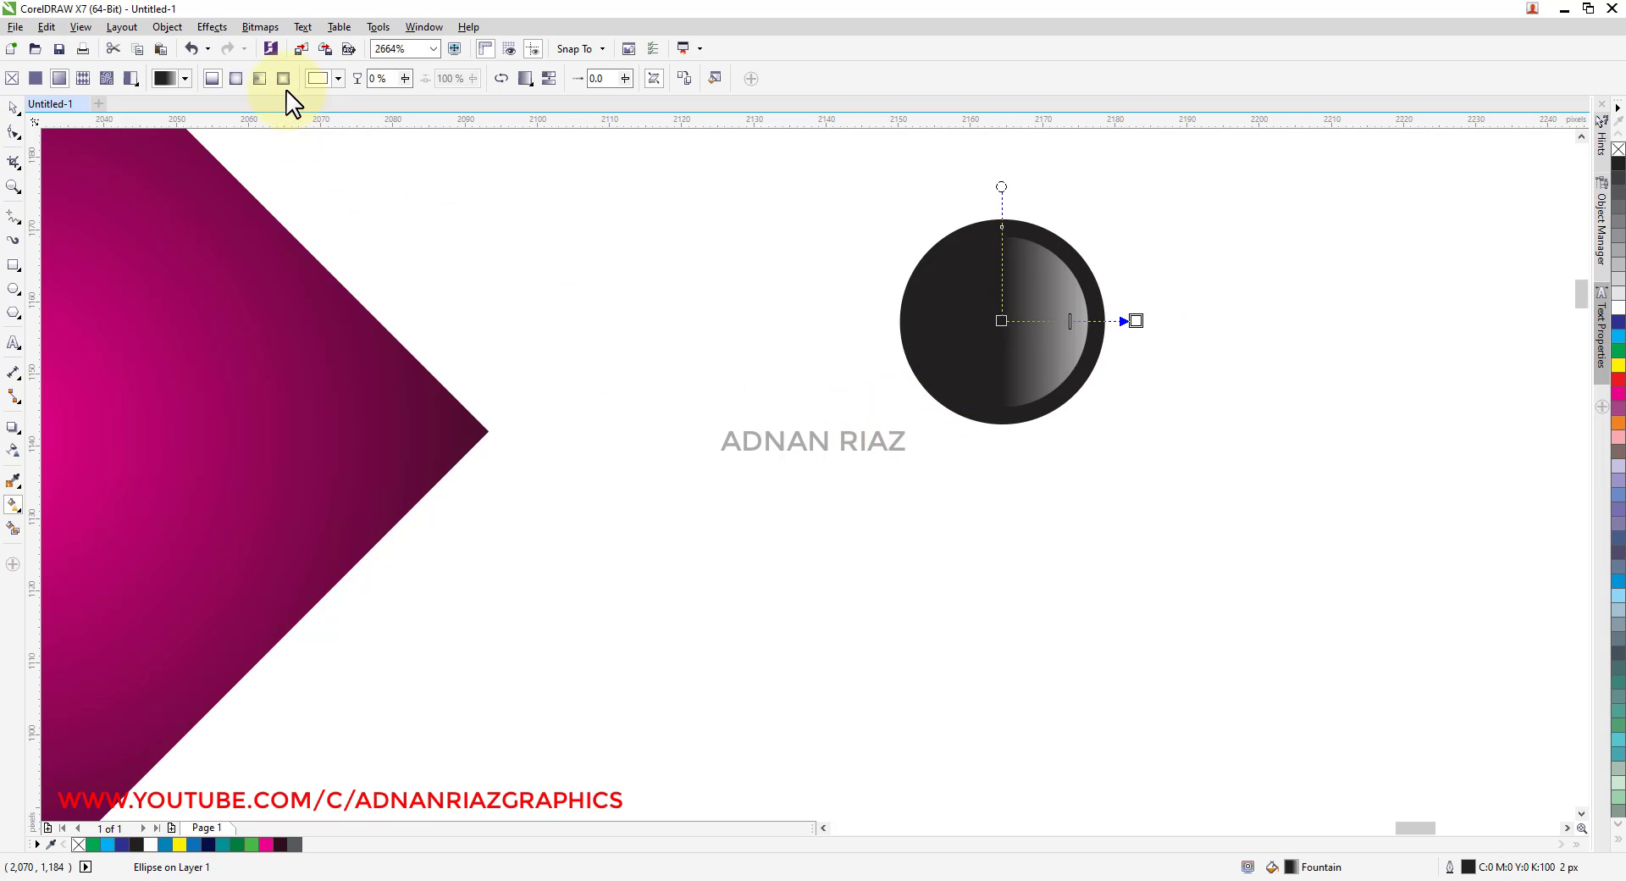
pyautogui.click(237, 79)
pyautogui.moveTo(982, 312); pyautogui.dragTo(1001, 320)
# - Set the gradient's centre colour to yellow and its outer colour to orange
pyautogui.click(1618, 368)
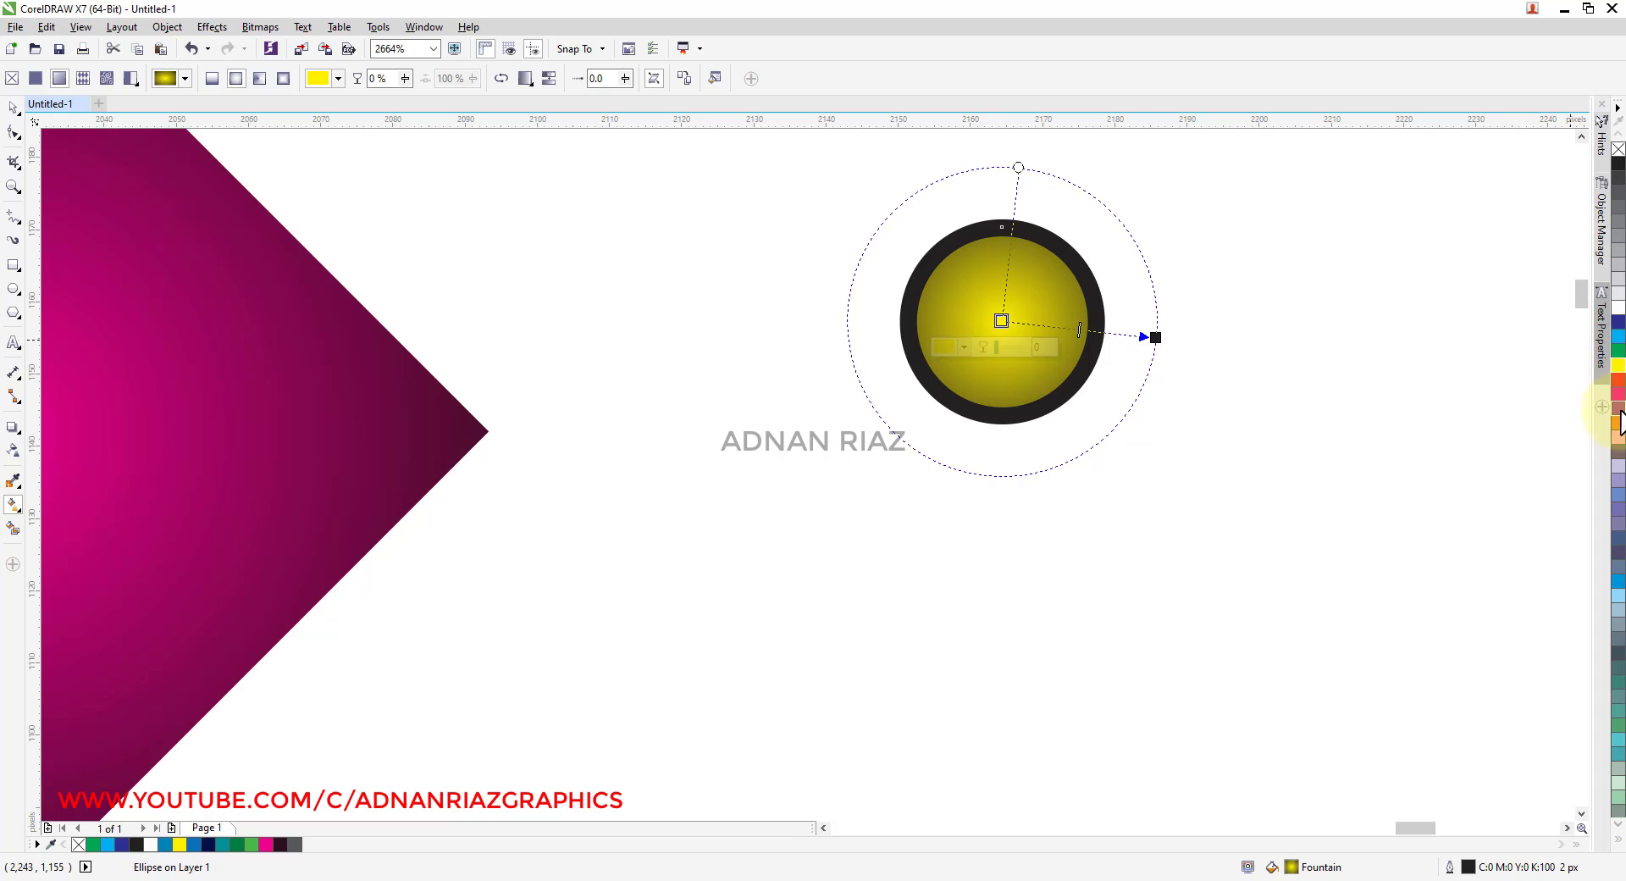
pyautogui.moveTo(1616, 373); pyautogui.dragTo(1156, 337)
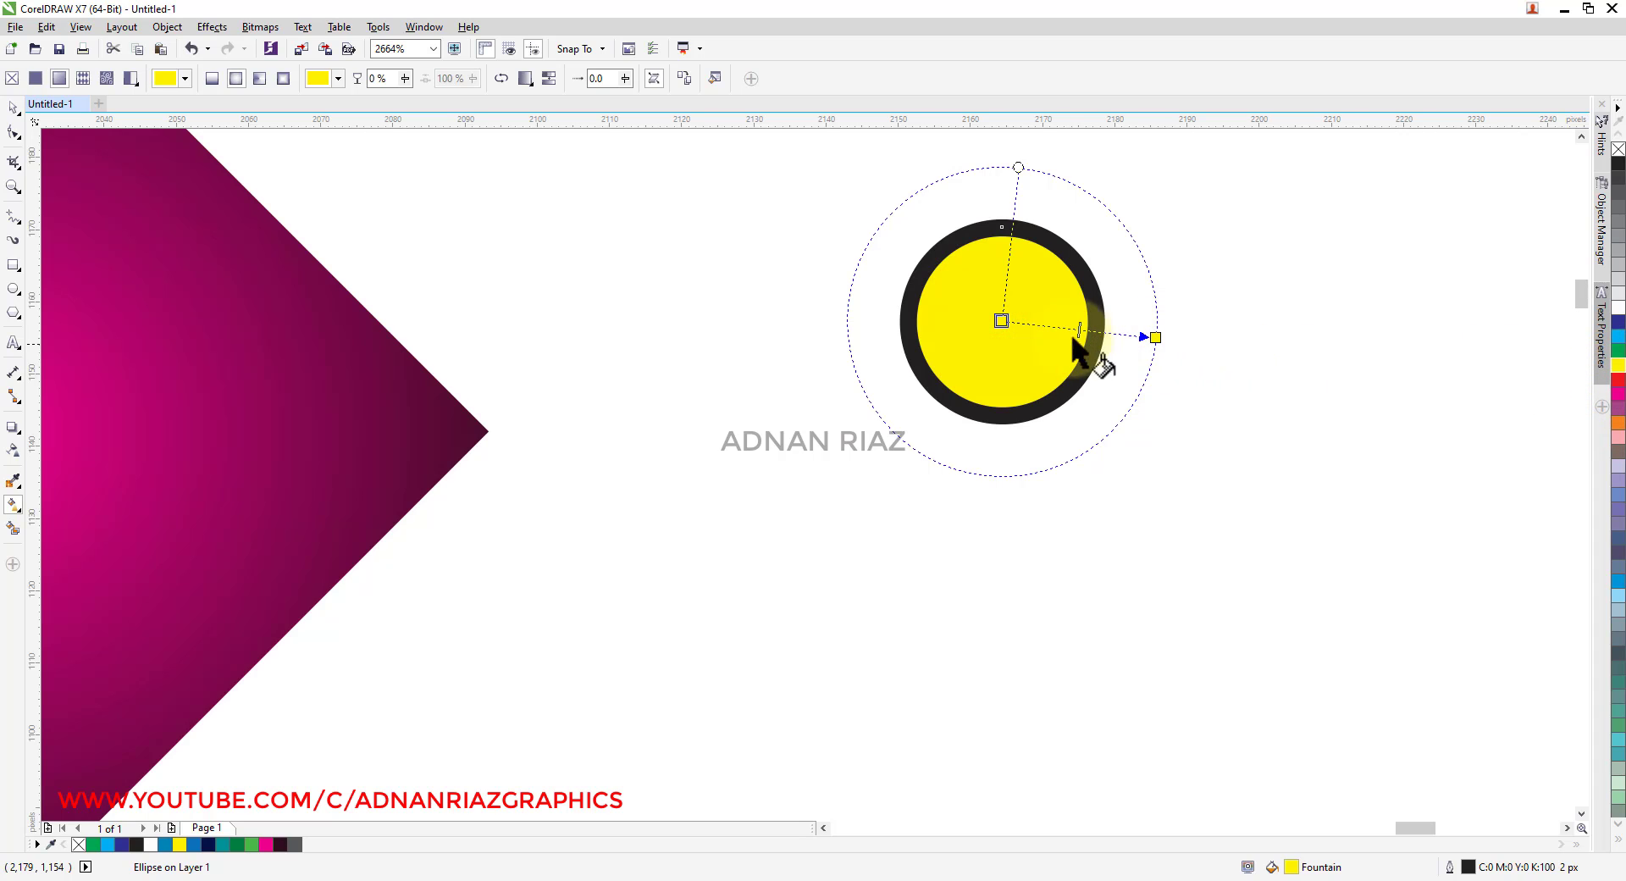
pyautogui.click(1155, 337)
pyautogui.click(1110, 363)
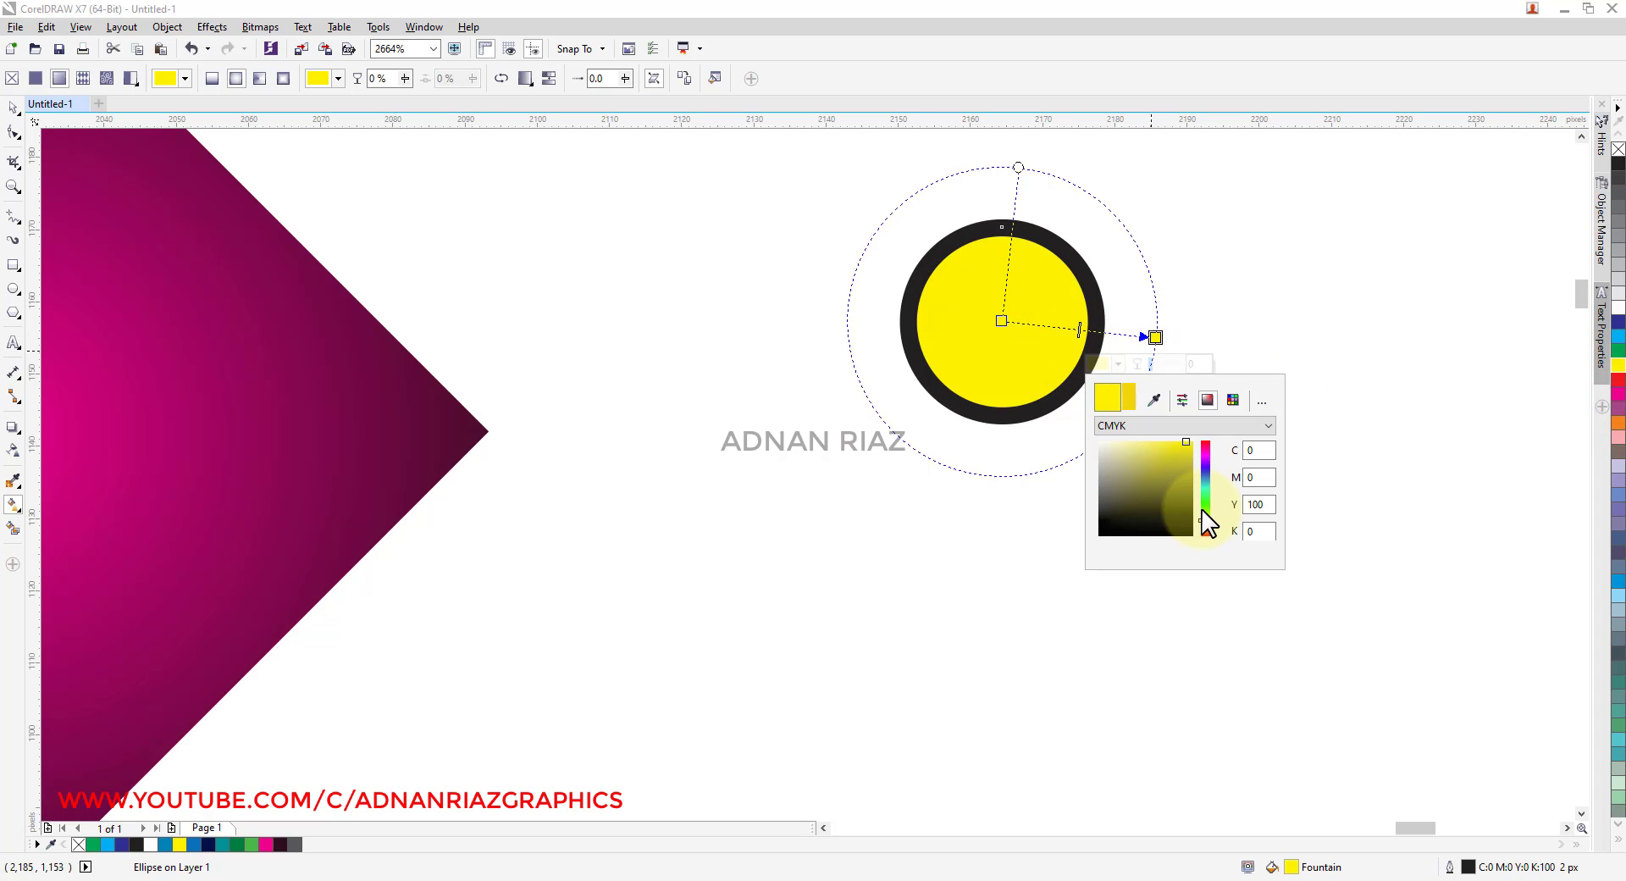
pyautogui.moveTo(1204, 523); pyautogui.dragTo(1204, 528)
# - Shrink the gradient so it ends at the circle's edge, and remove the circle's outline
pyautogui.click(1156, 338)
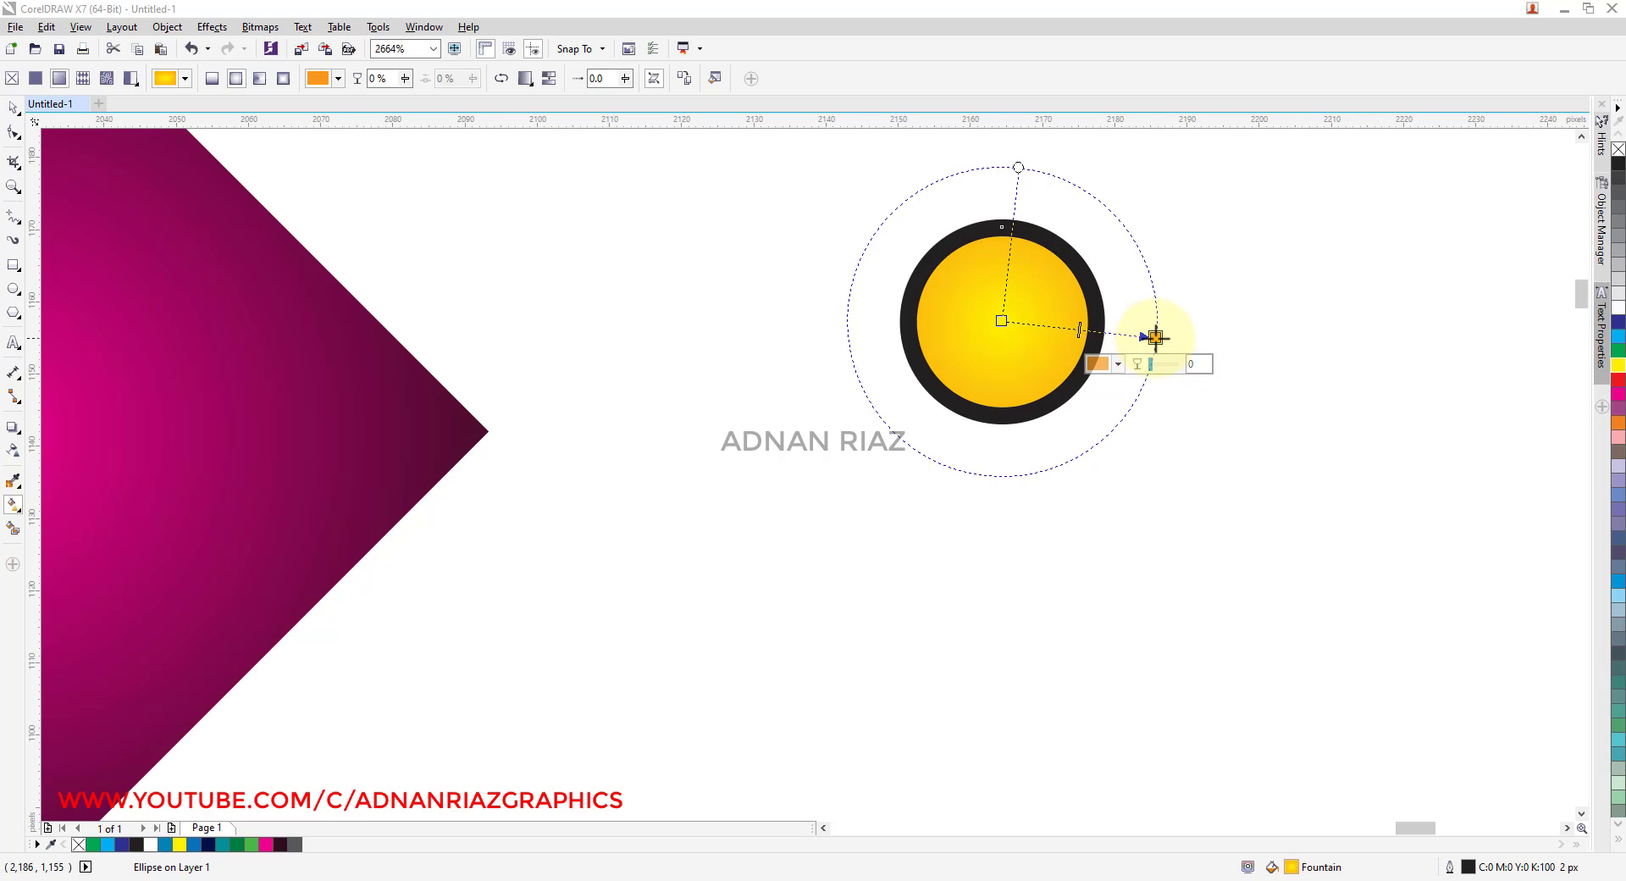
pyautogui.moveTo(1155, 337); pyautogui.dragTo(1087, 328)
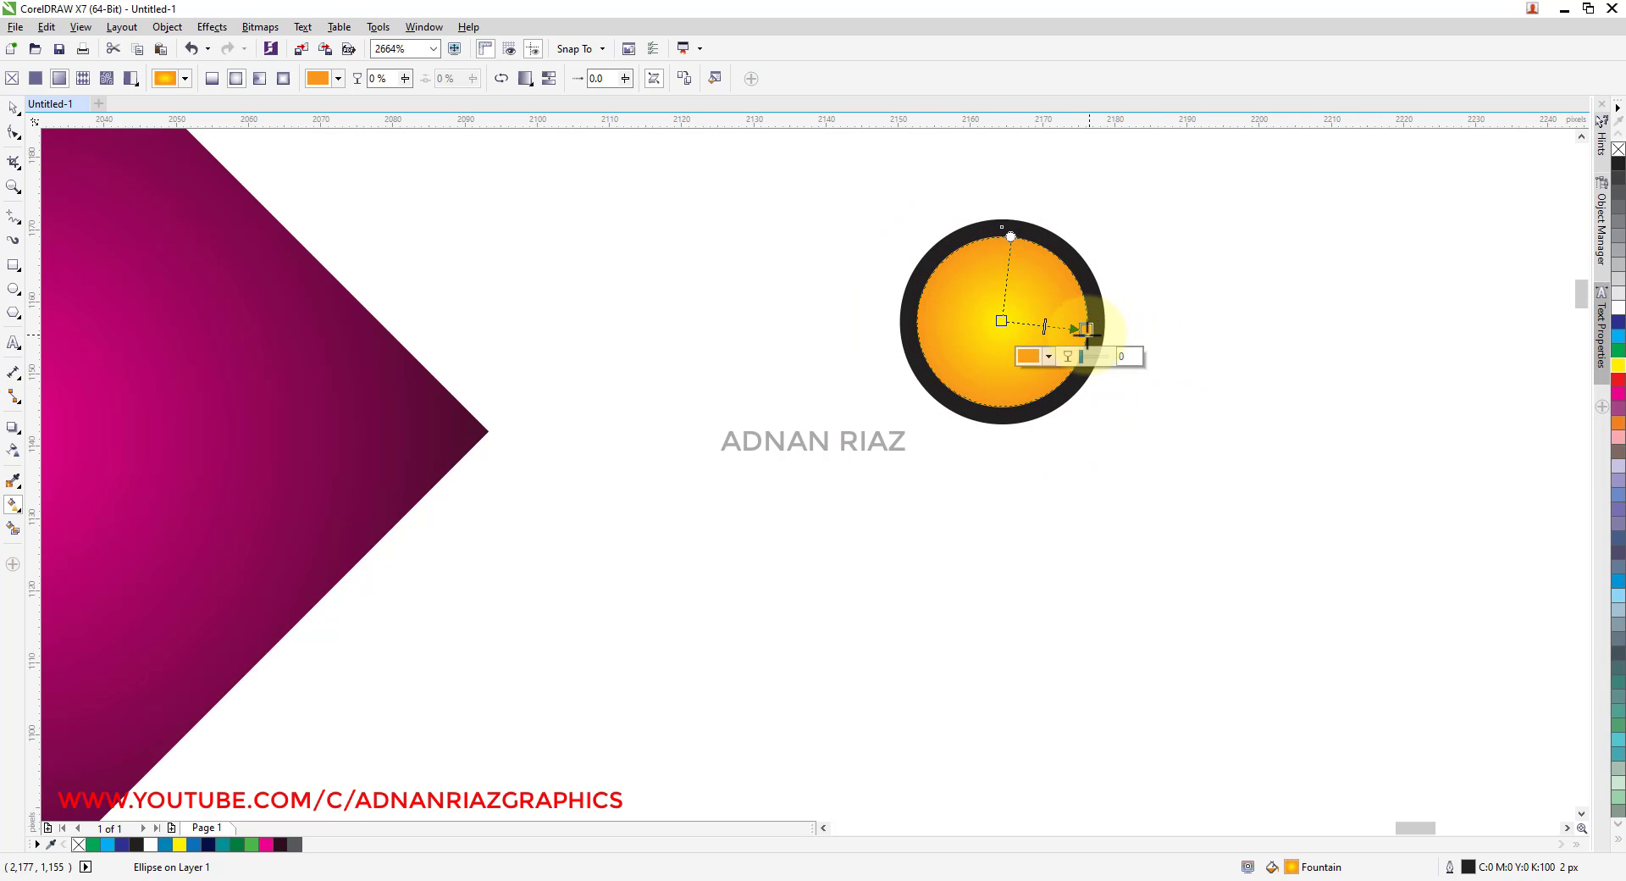
pyautogui.click(12, 108)
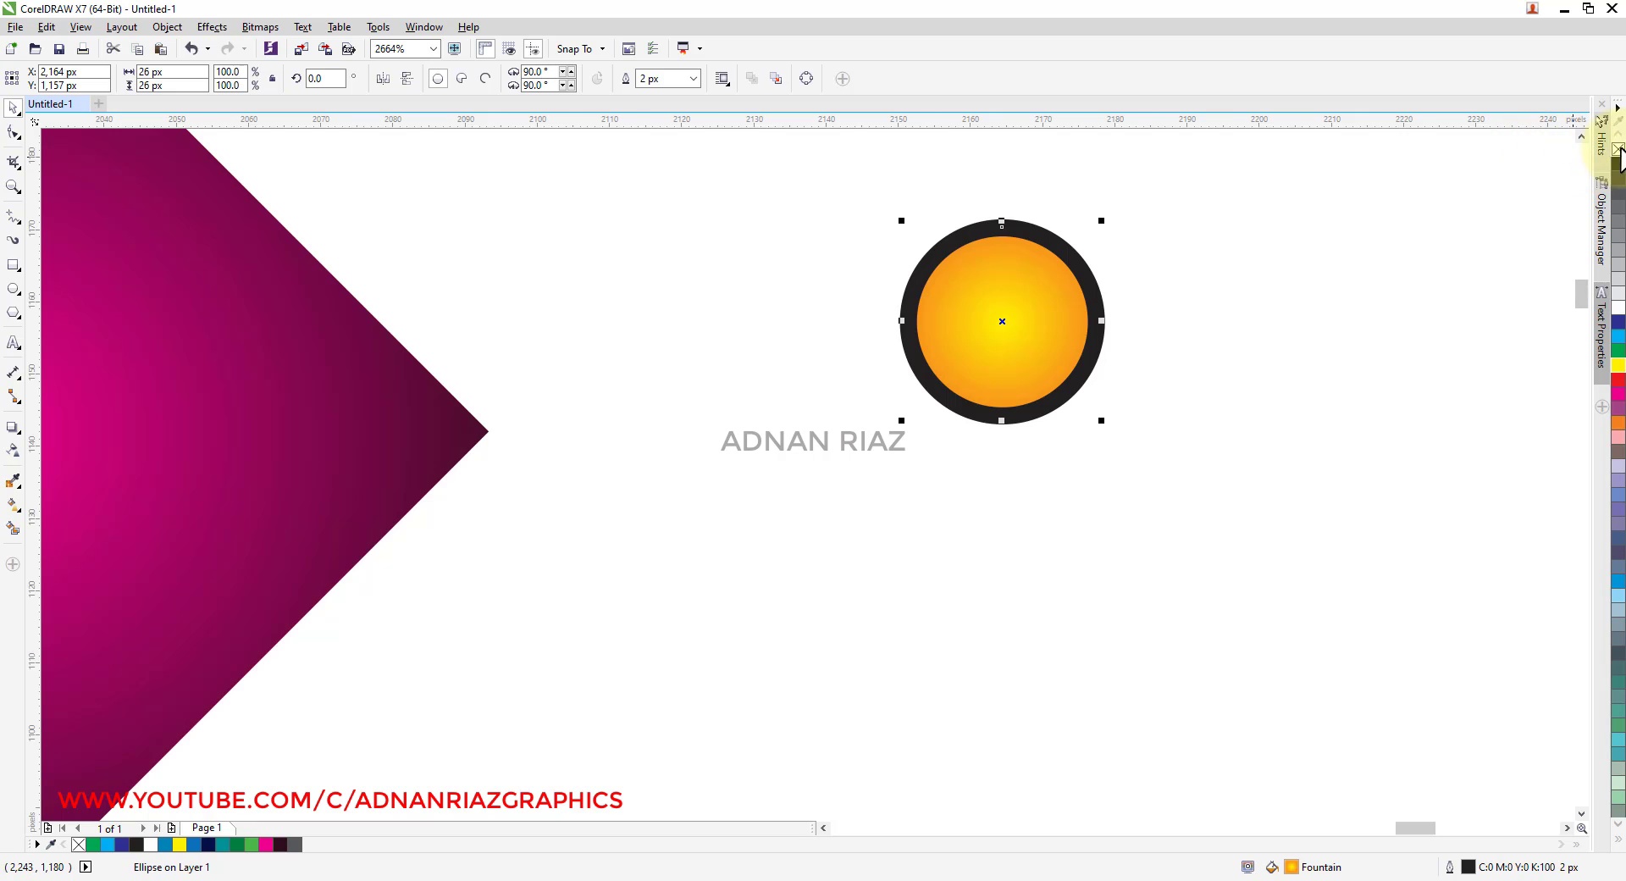
pyautogui.scroll(-8, 1288, 194)
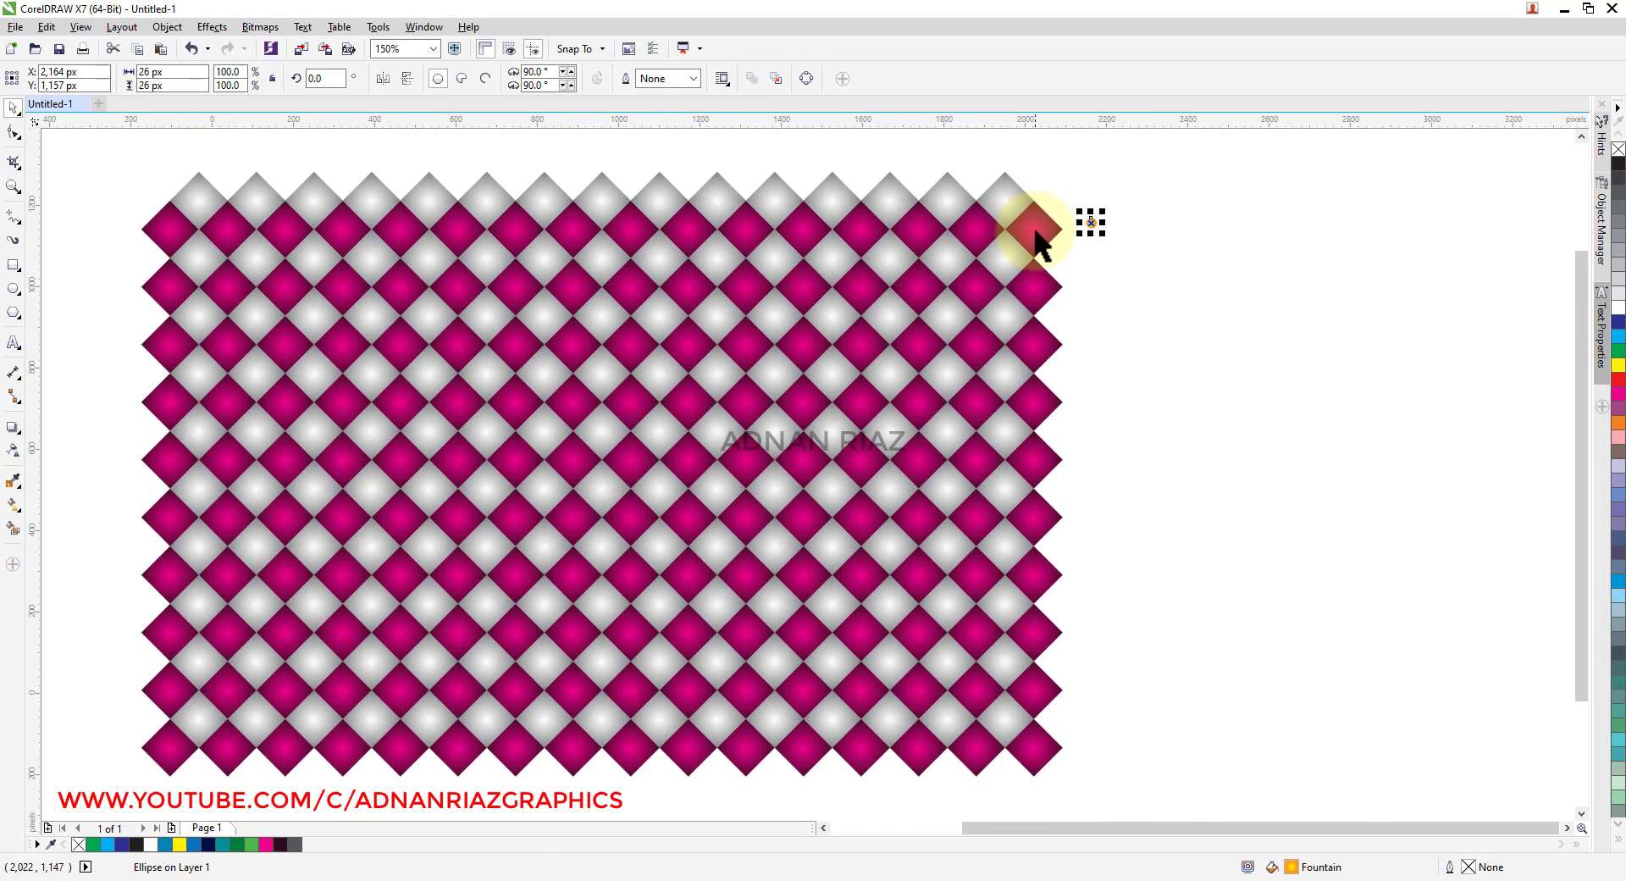
# - Ungroup all the diamonds and align the circle's centre horizontally with the last diamond of the top magenta row
pyautogui.click(1014, 201)
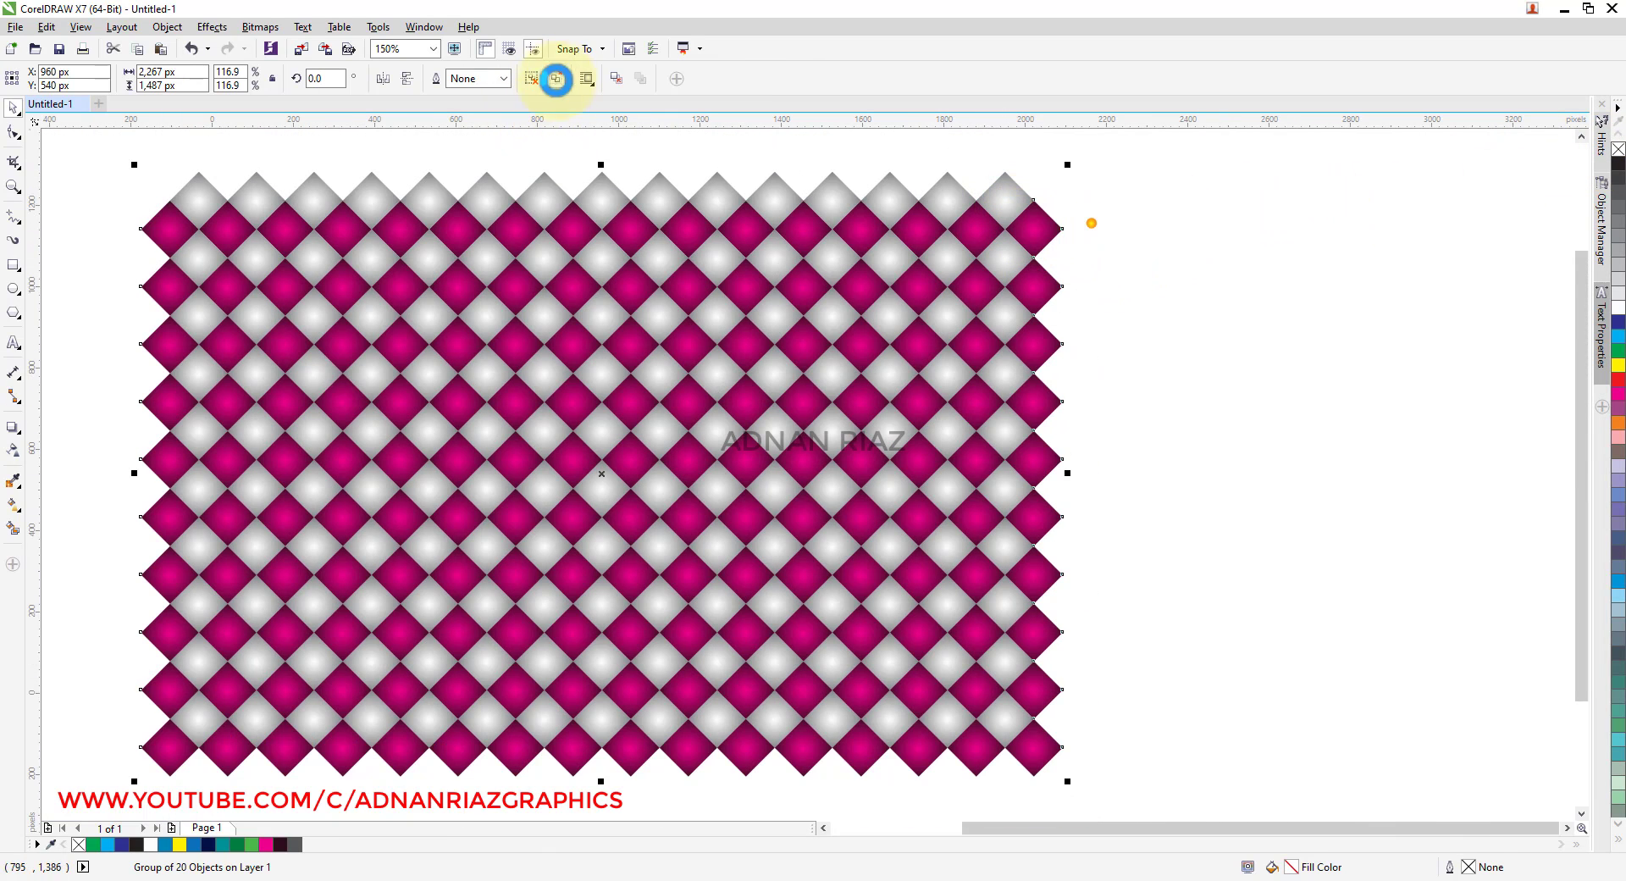
pyautogui.click(557, 79)
pyautogui.click(1120, 246)
pyautogui.click(1034, 231)
pyautogui.click(1089, 215)
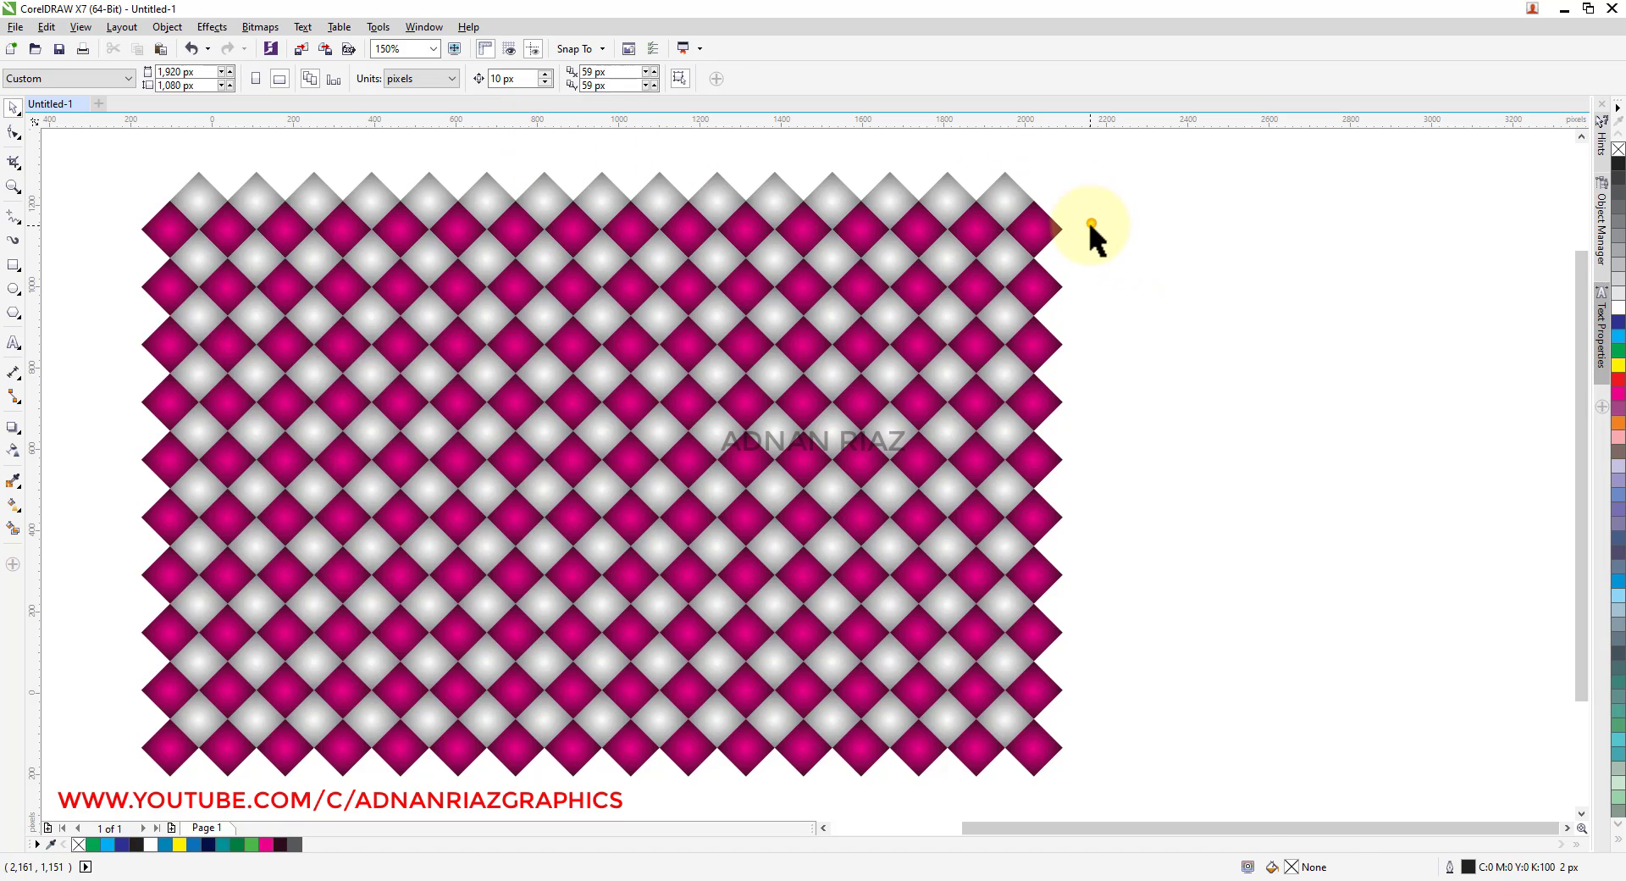
pyautogui.click(1090, 221)
pyautogui.keyDown('shift'); pyautogui.click(1041, 230); pyautogui.keyUp('shift')
pyautogui.press('e')
# - Copy the circle straight down beside the second magenta row and repeat until ten circles run along the pattern's side
pyautogui.click(1083, 228)
pyautogui.scroll(1, 1087, 227)
pyautogui.moveTo(1088, 228); pyautogui.dragTo(1048, 225)
pyautogui.scroll(-1, 1046, 167)
pyautogui.rightClick(1048, 225)
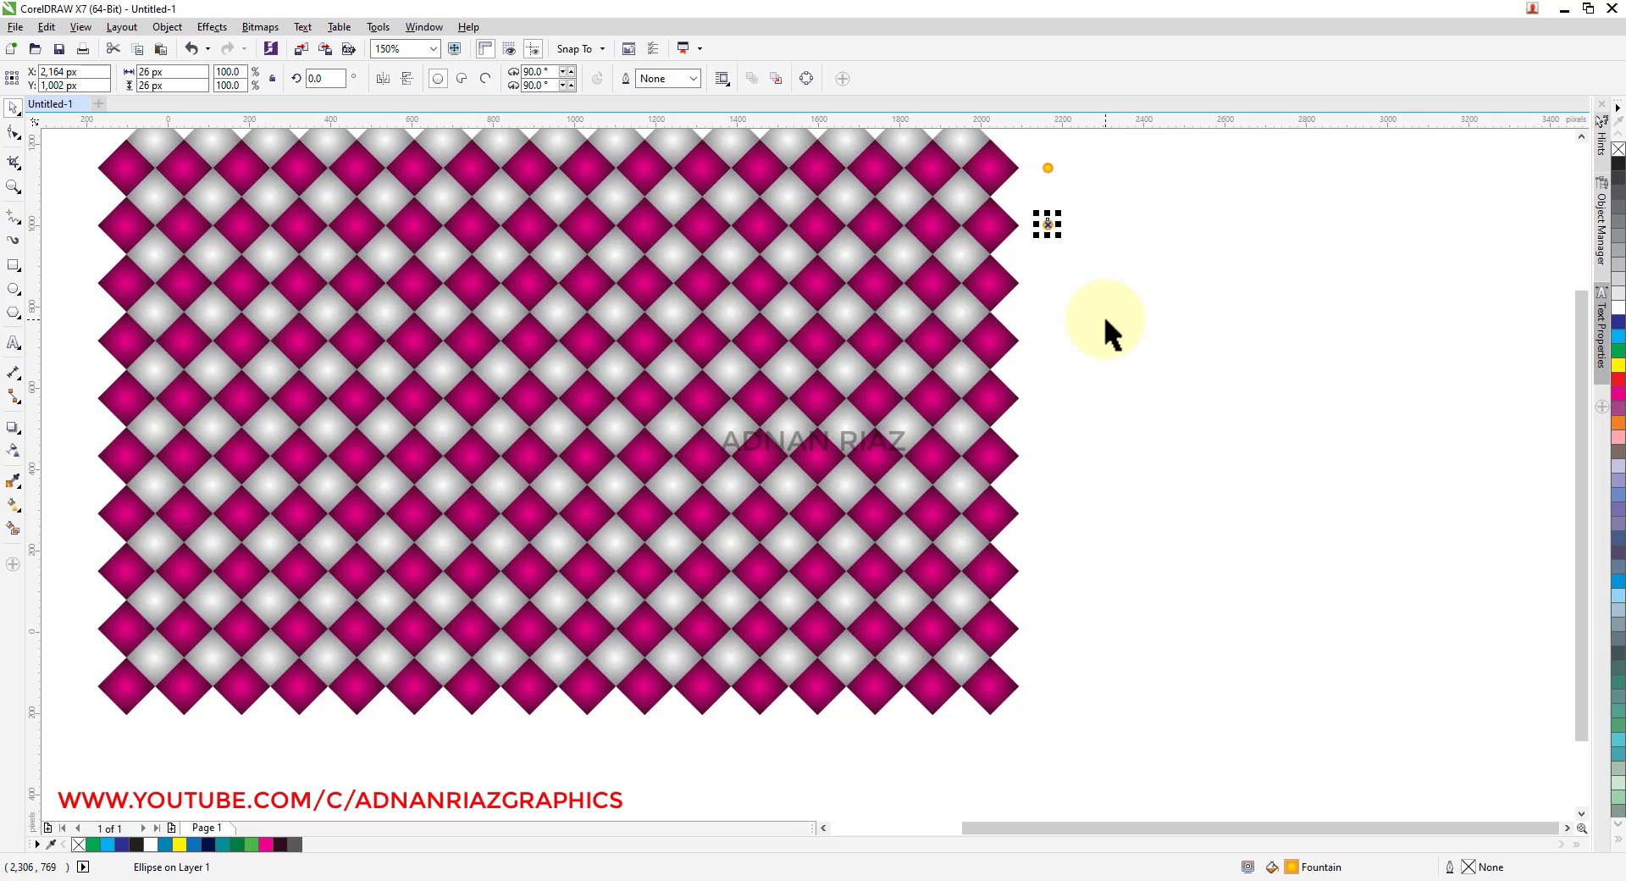
pyautogui.hotkey('ctrl', 'r')
pyautogui.hotkey('ctrl', 'r')
pyautogui.hotkey('ctrl', 'r')
pyautogui.hotkey('ctrl', 'r')
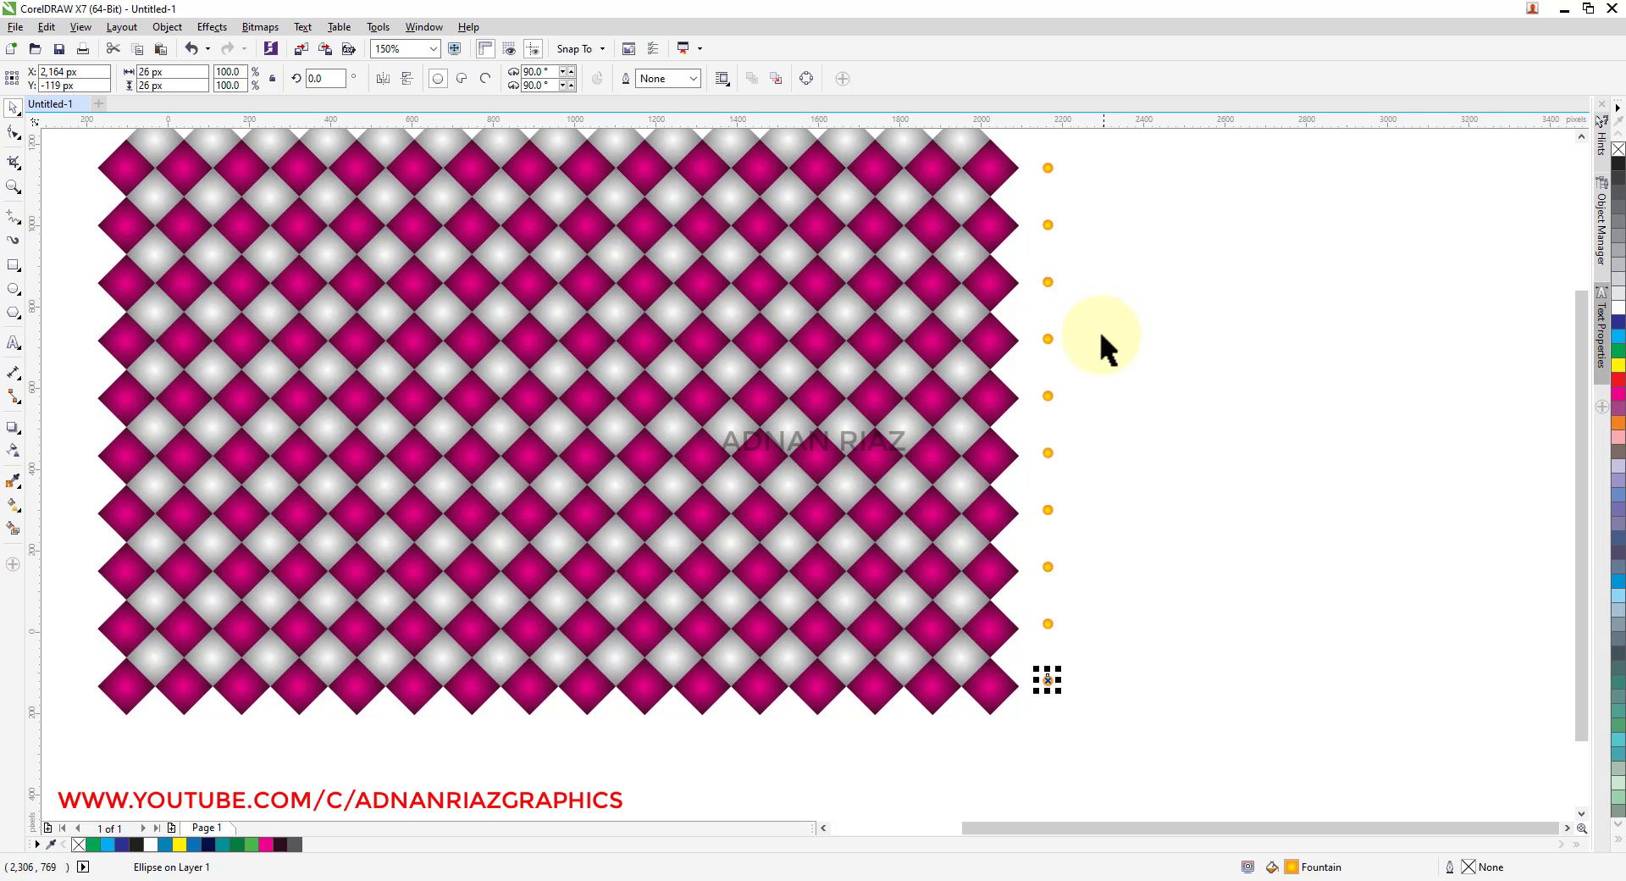
# - Align the second to fifth circles horizontally with the last magenta diamonds of their rows
pyautogui.click(1045, 225)
pyautogui.keyDown('shift'); pyautogui.click(1008, 226); pyautogui.keyUp('shift')
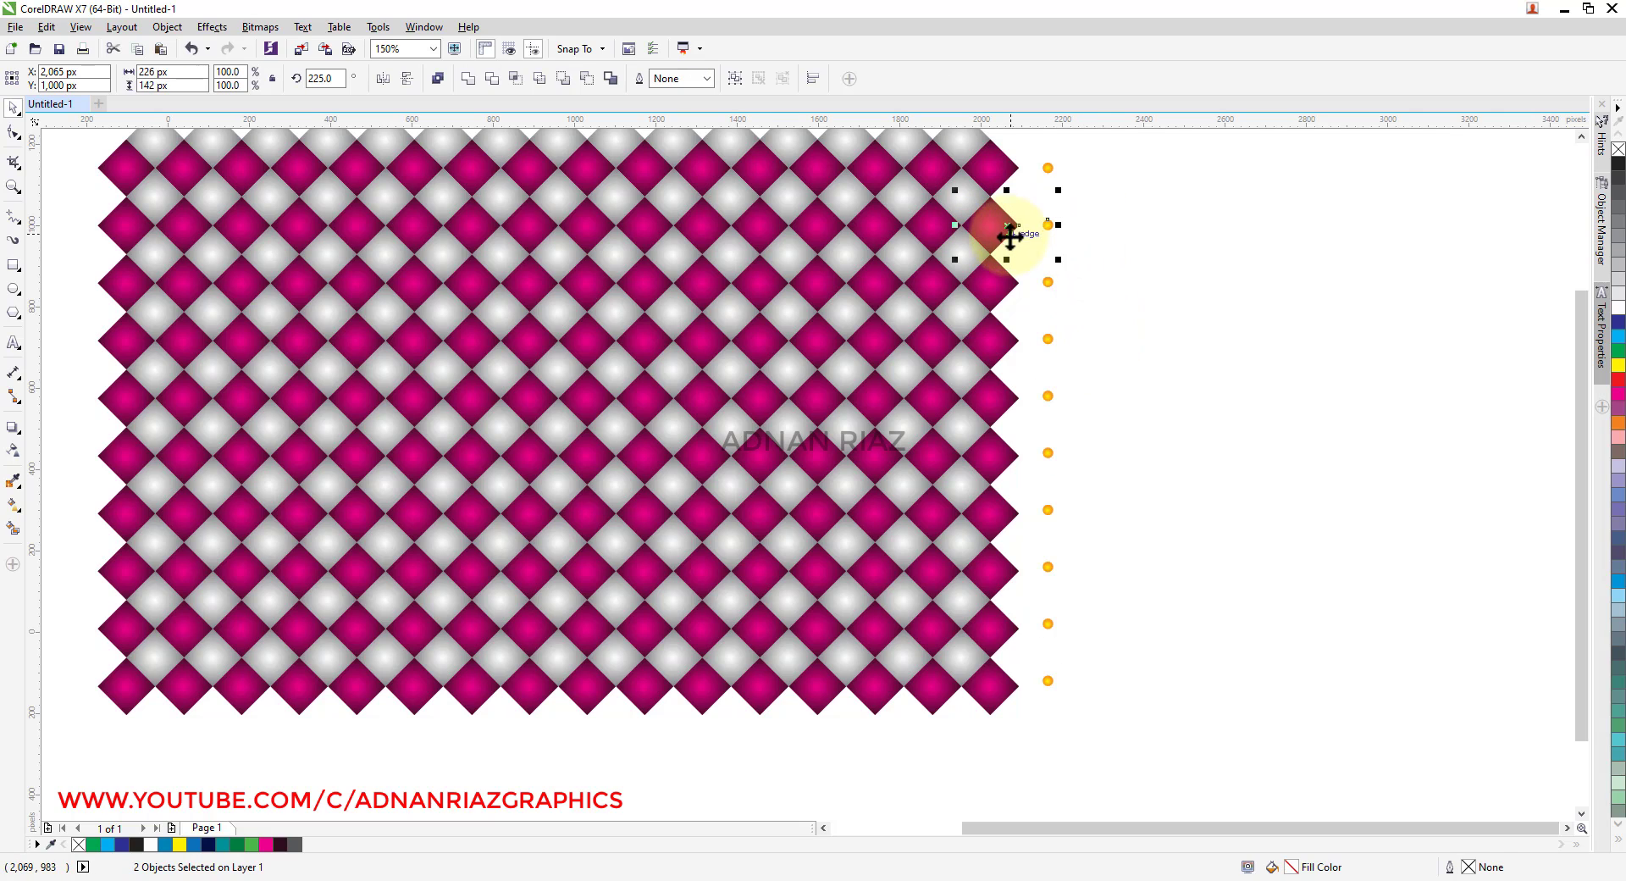
pyautogui.click(1049, 284)
pyautogui.keyDown('shift'); pyautogui.click(1009, 286); pyautogui.keyUp('shift')
pyautogui.press('e')
pyautogui.click(1047, 339)
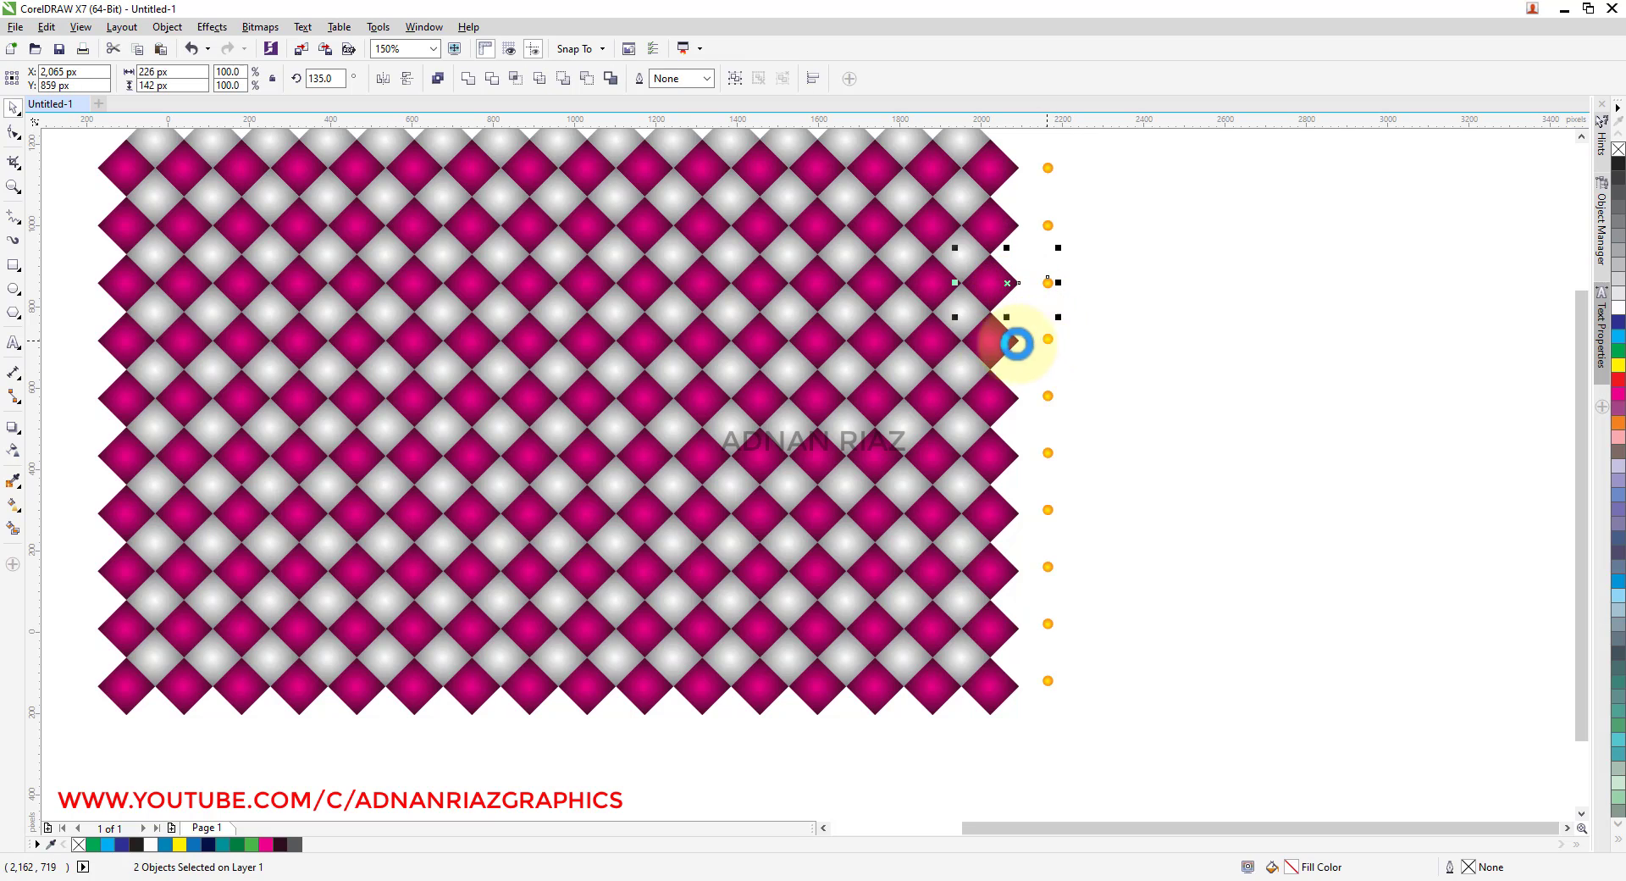
pyautogui.keyDown('shift'); pyautogui.click(1009, 343); pyautogui.keyUp('shift')
pyautogui.press('e')
pyautogui.moveTo(1124, 399); pyautogui.dragTo(1114, 328)
pyautogui.click(1039, 325)
pyautogui.keyDown('shift'); pyautogui.click(998, 327); pyautogui.keyUp('shift')
pyautogui.press('e')
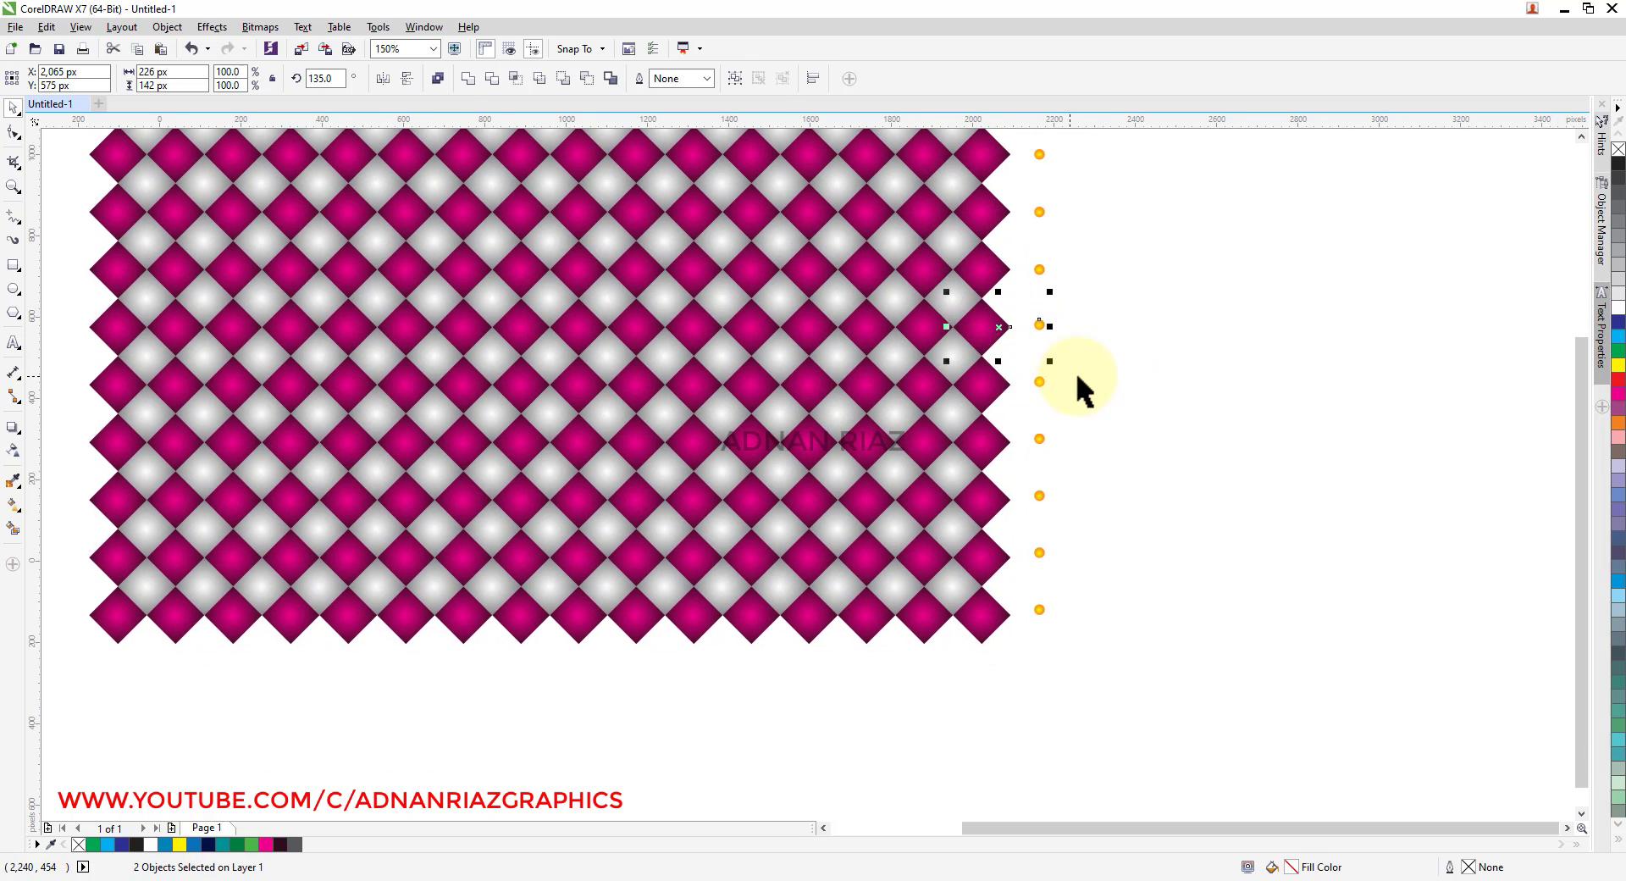
# - Align the sixth to tenth circles horizontally with the last magenta diamonds of their rows
pyautogui.click(1042, 382)
pyautogui.keyDown('shift'); pyautogui.click(995, 390); pyautogui.keyUp('shift')
pyautogui.click(991, 442)
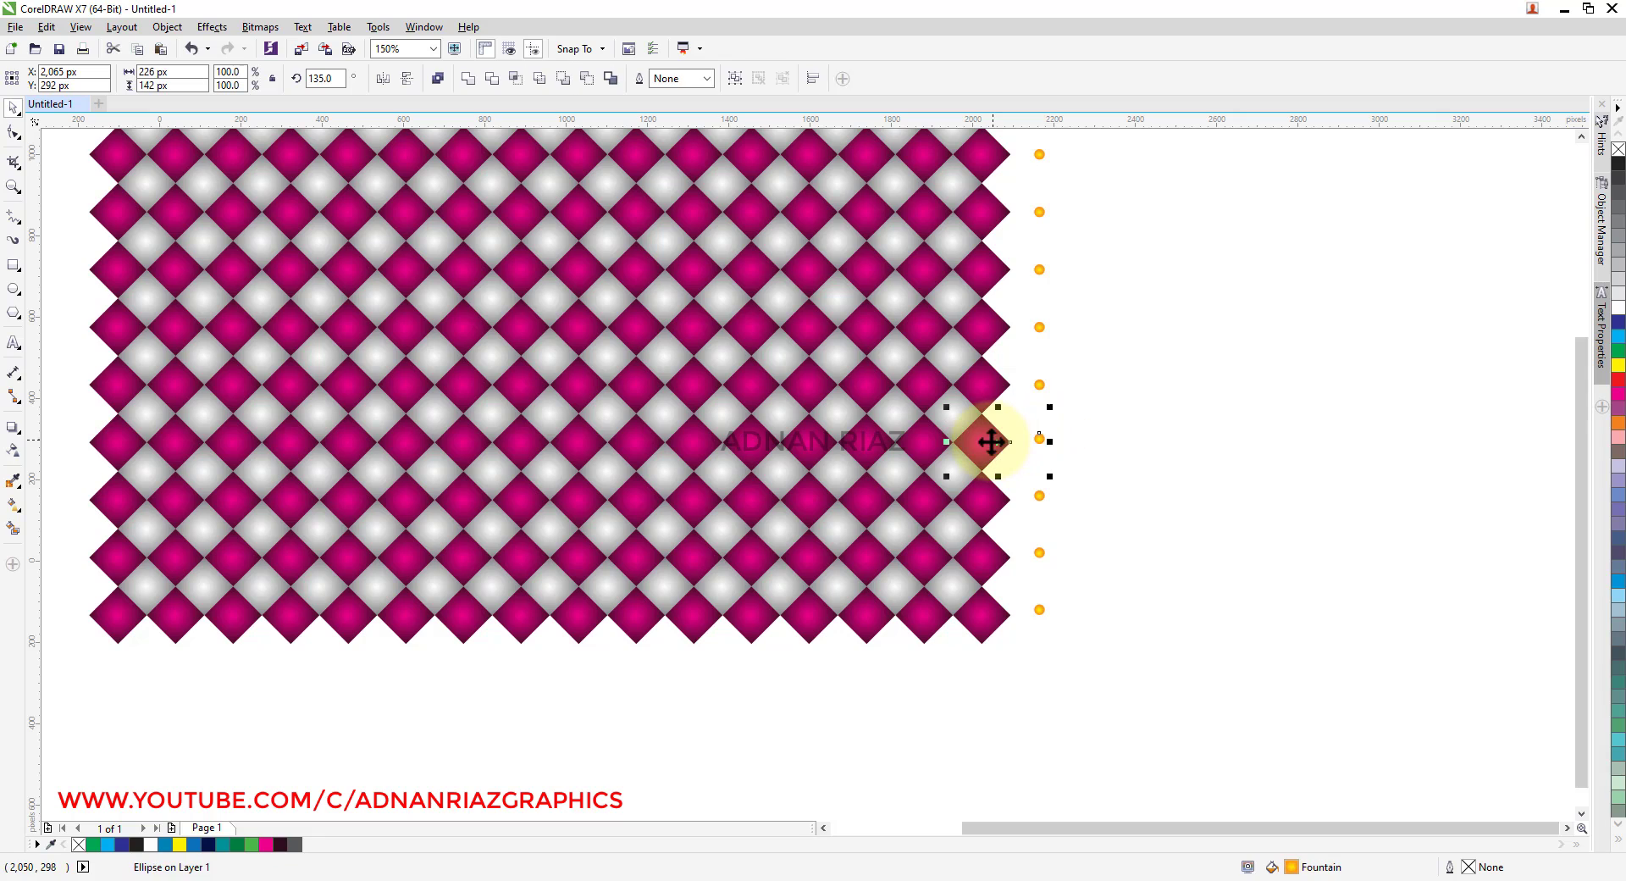
pyautogui.keyDown('shift'); pyautogui.click(991, 503); pyautogui.keyUp('shift')
pyautogui.click(1038, 496)
pyautogui.keyDown('shift'); pyautogui.click(990, 506); pyautogui.keyUp('shift')
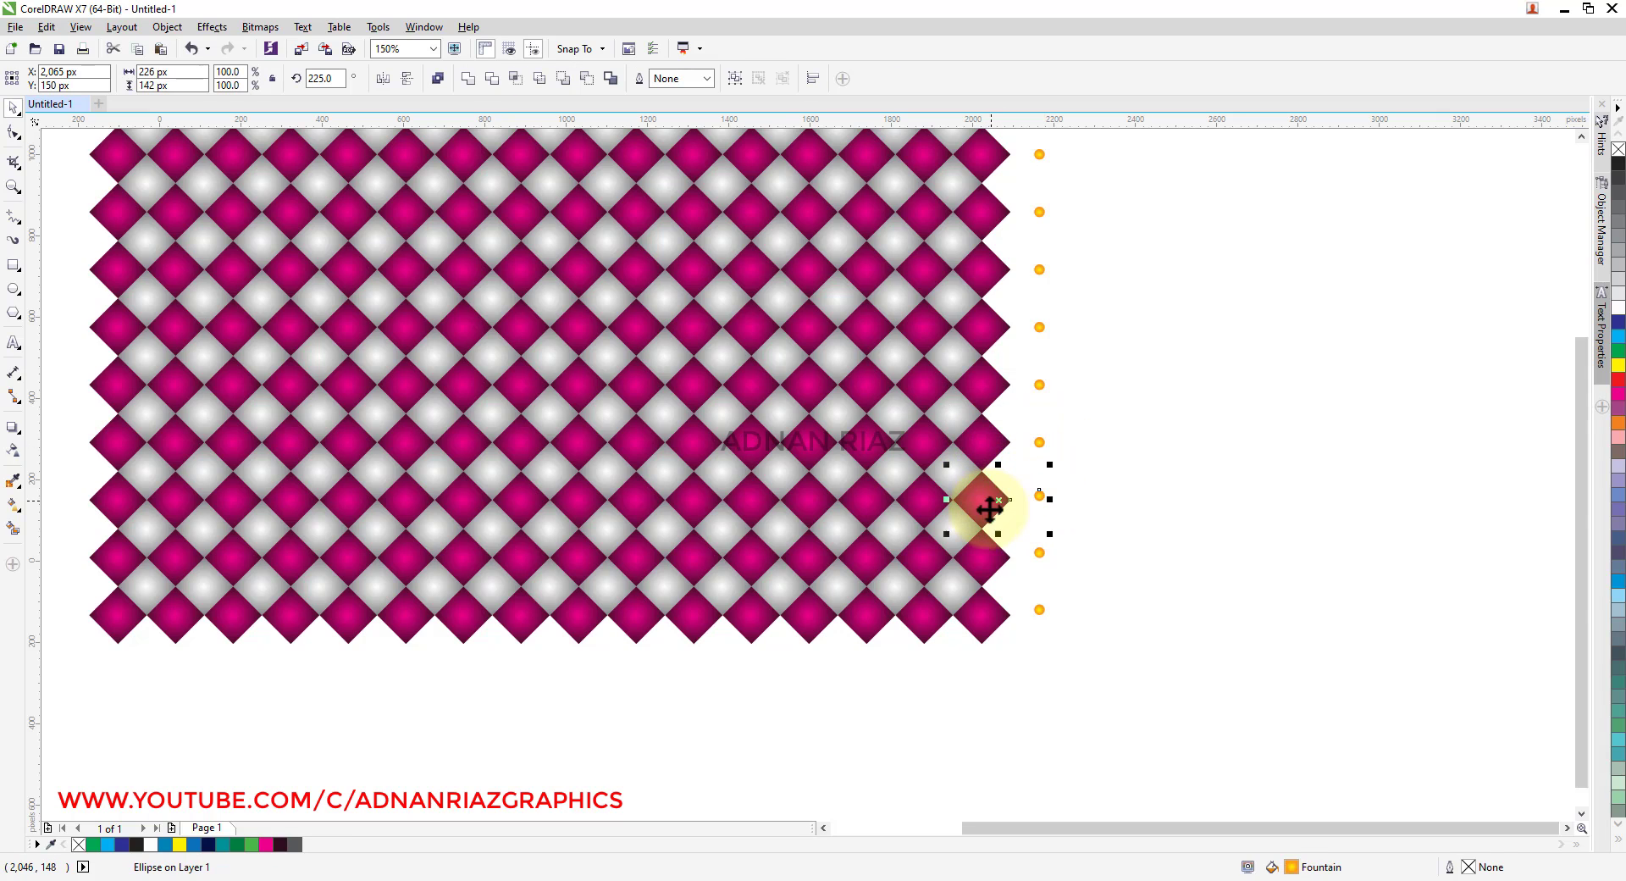
pyautogui.click(1041, 553)
pyautogui.keyDown('shift'); pyautogui.click(988, 552); pyautogui.keyUp('shift')
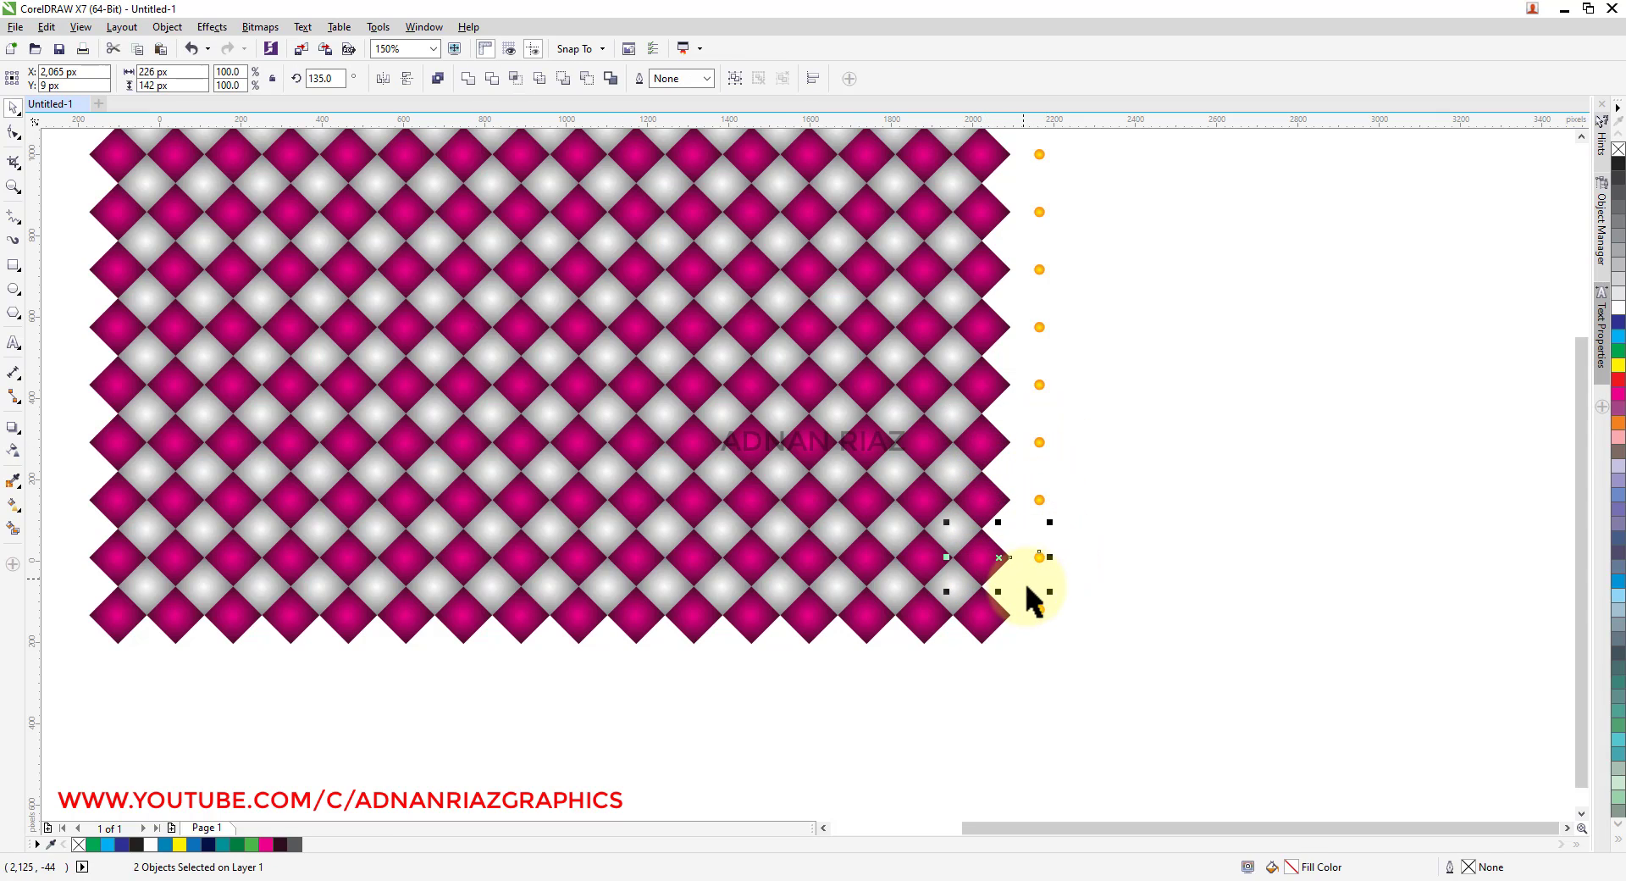
pyautogui.click(1040, 610)
pyautogui.keyDown('shift'); pyautogui.click(983, 616); pyautogui.keyUp('shift')
pyautogui.click(1070, 394)
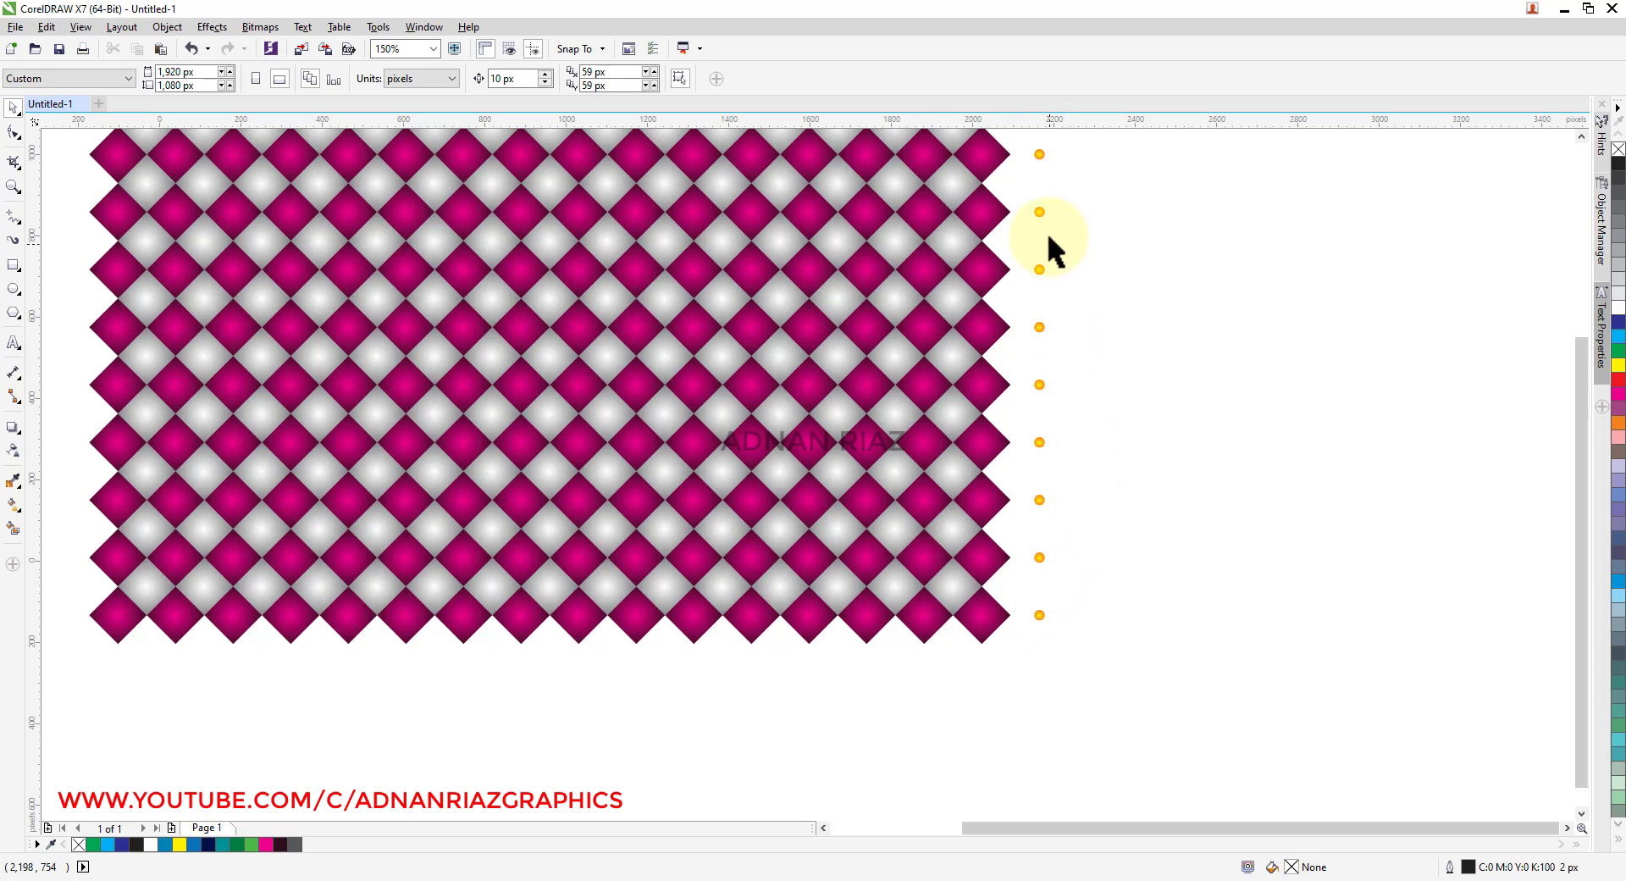
# - Move the top circle onto the junction between the last two magenta diamonds of the top magenta row
pyautogui.scroll(5, 1047, 232)
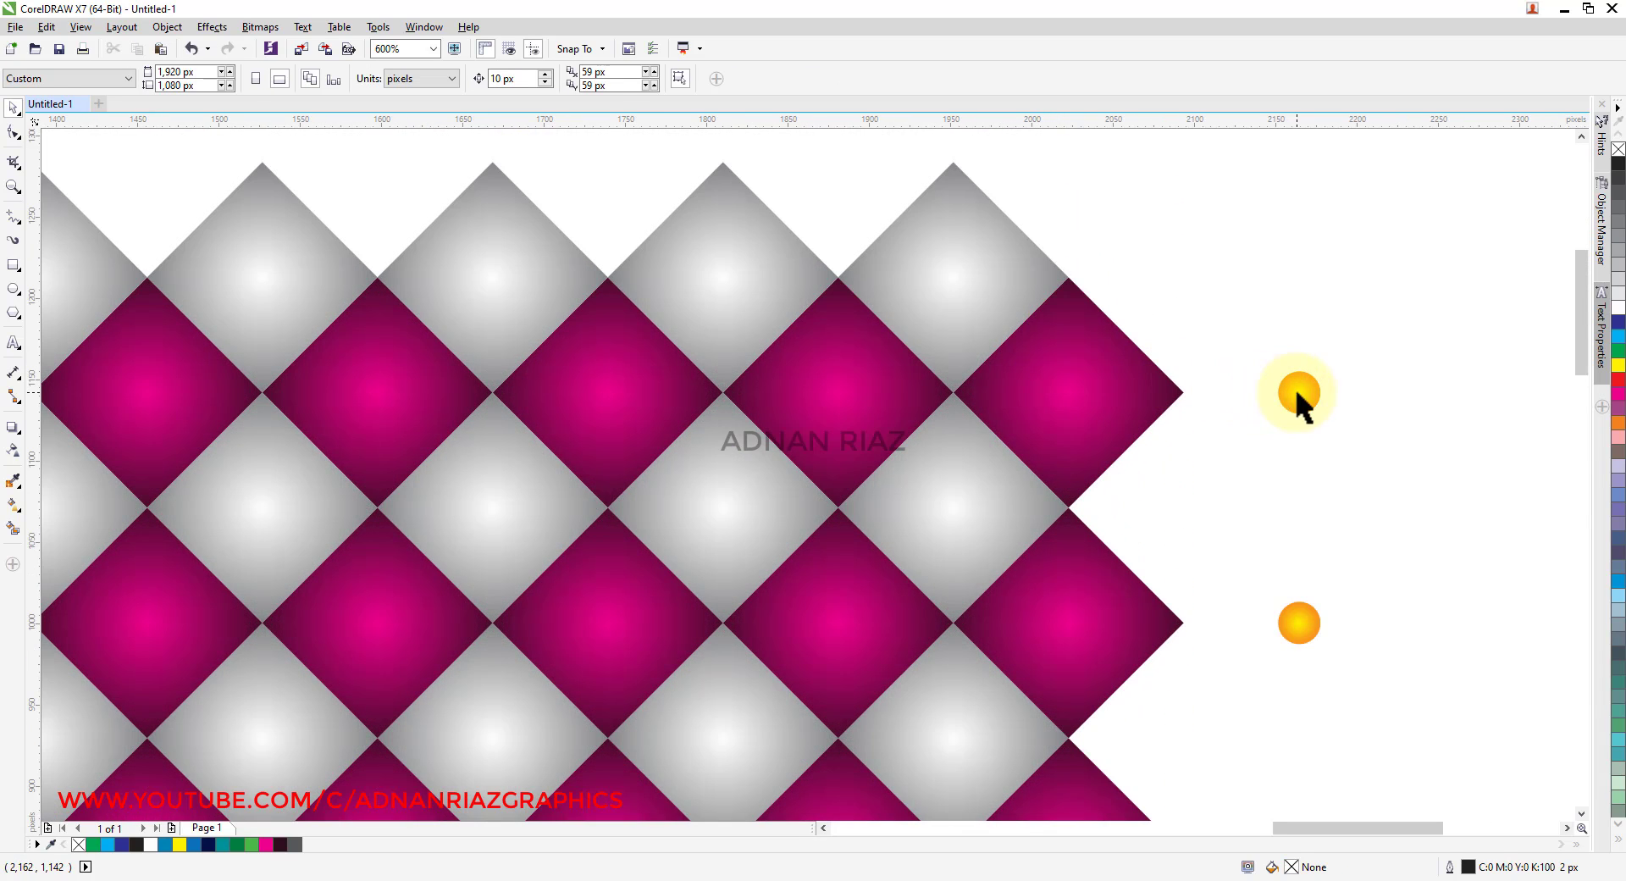
pyautogui.moveTo(1297, 393); pyautogui.dragTo(952, 393)
pyautogui.scroll(-5, 982, 322)
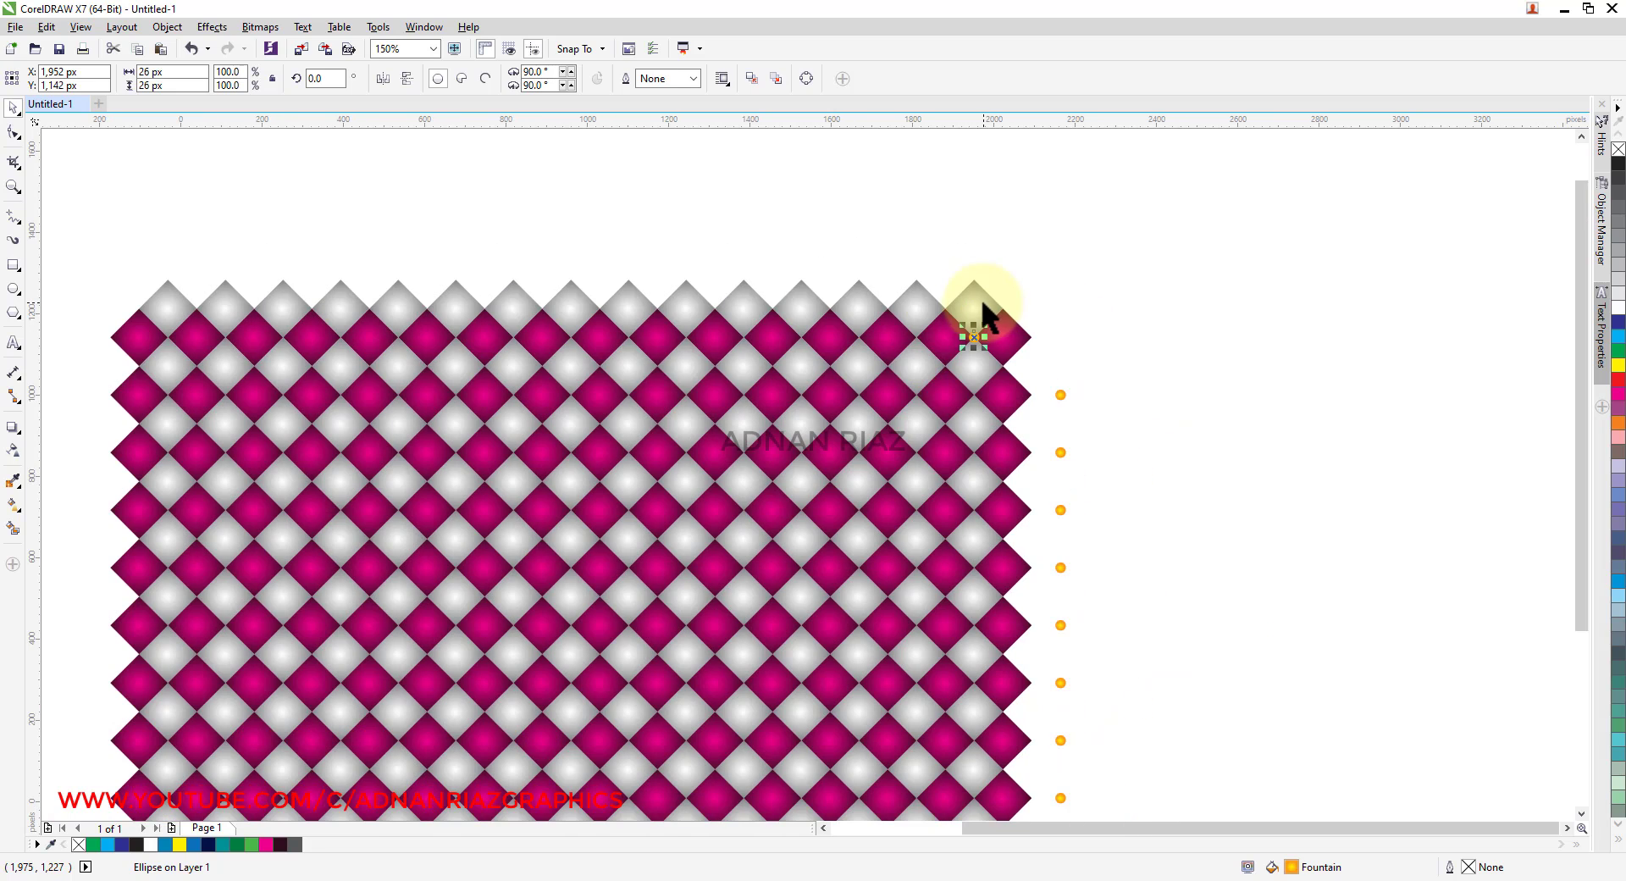
# - Try to centre the second, third and fourth circles one by one on the last grey diamond column
pyautogui.click(1061, 395)
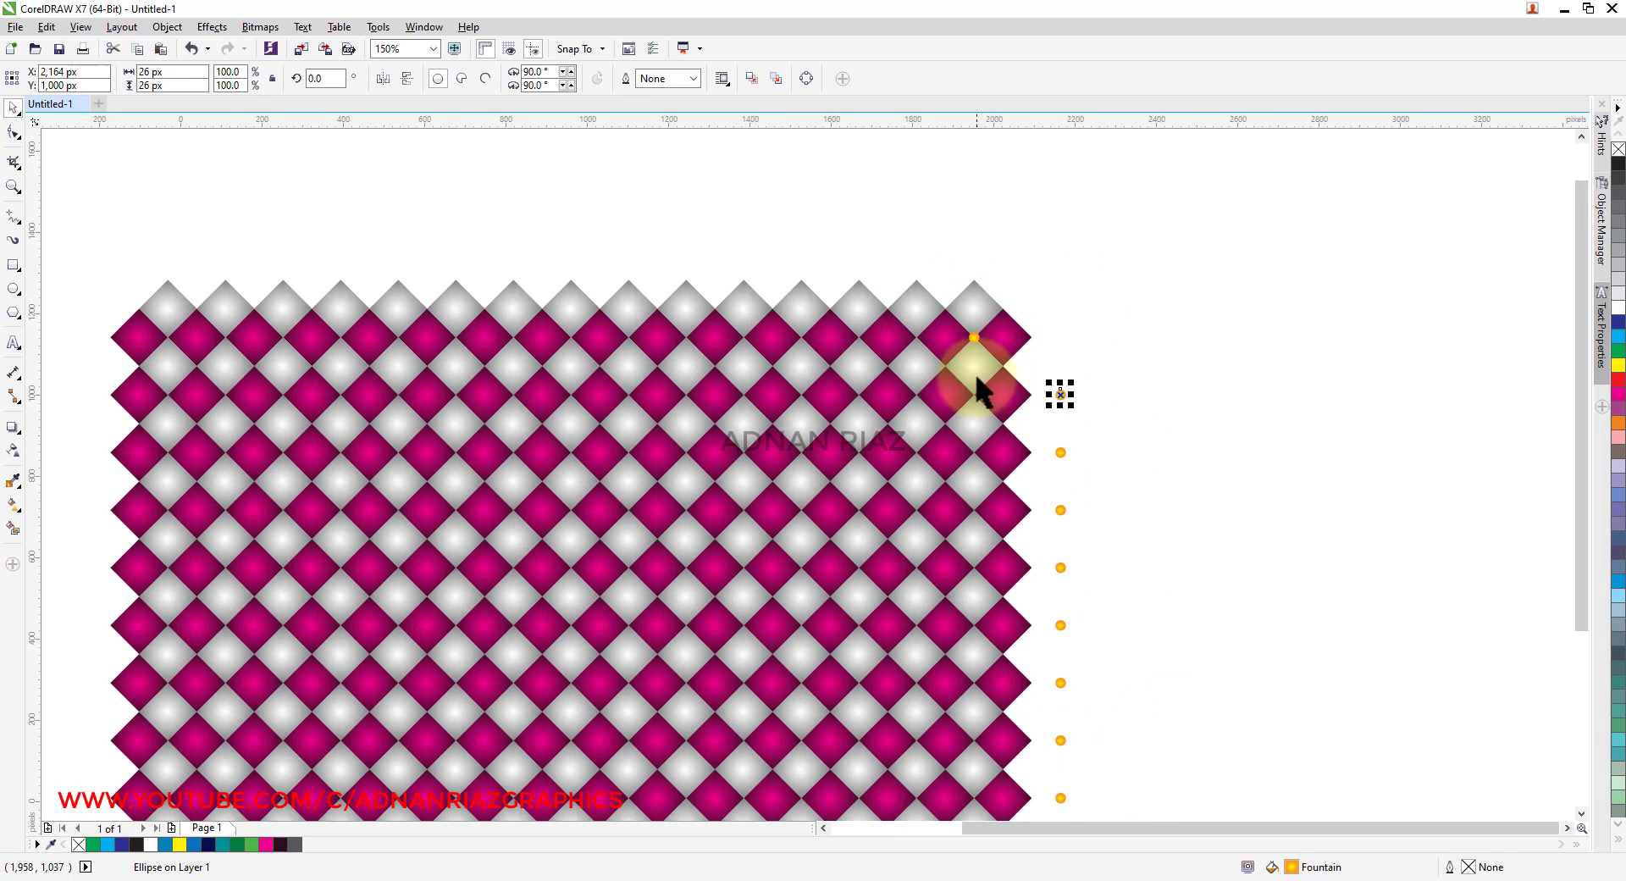
pyautogui.keyDown('shift'); pyautogui.click(975, 372); pyautogui.keyUp('shift')
pyautogui.press('c')
pyautogui.moveTo(1101, 450); pyautogui.dragTo(1117, 353)
pyautogui.click(1078, 355)
pyautogui.keyDown('shift'); pyautogui.click(1001, 328); pyautogui.keyUp('shift')
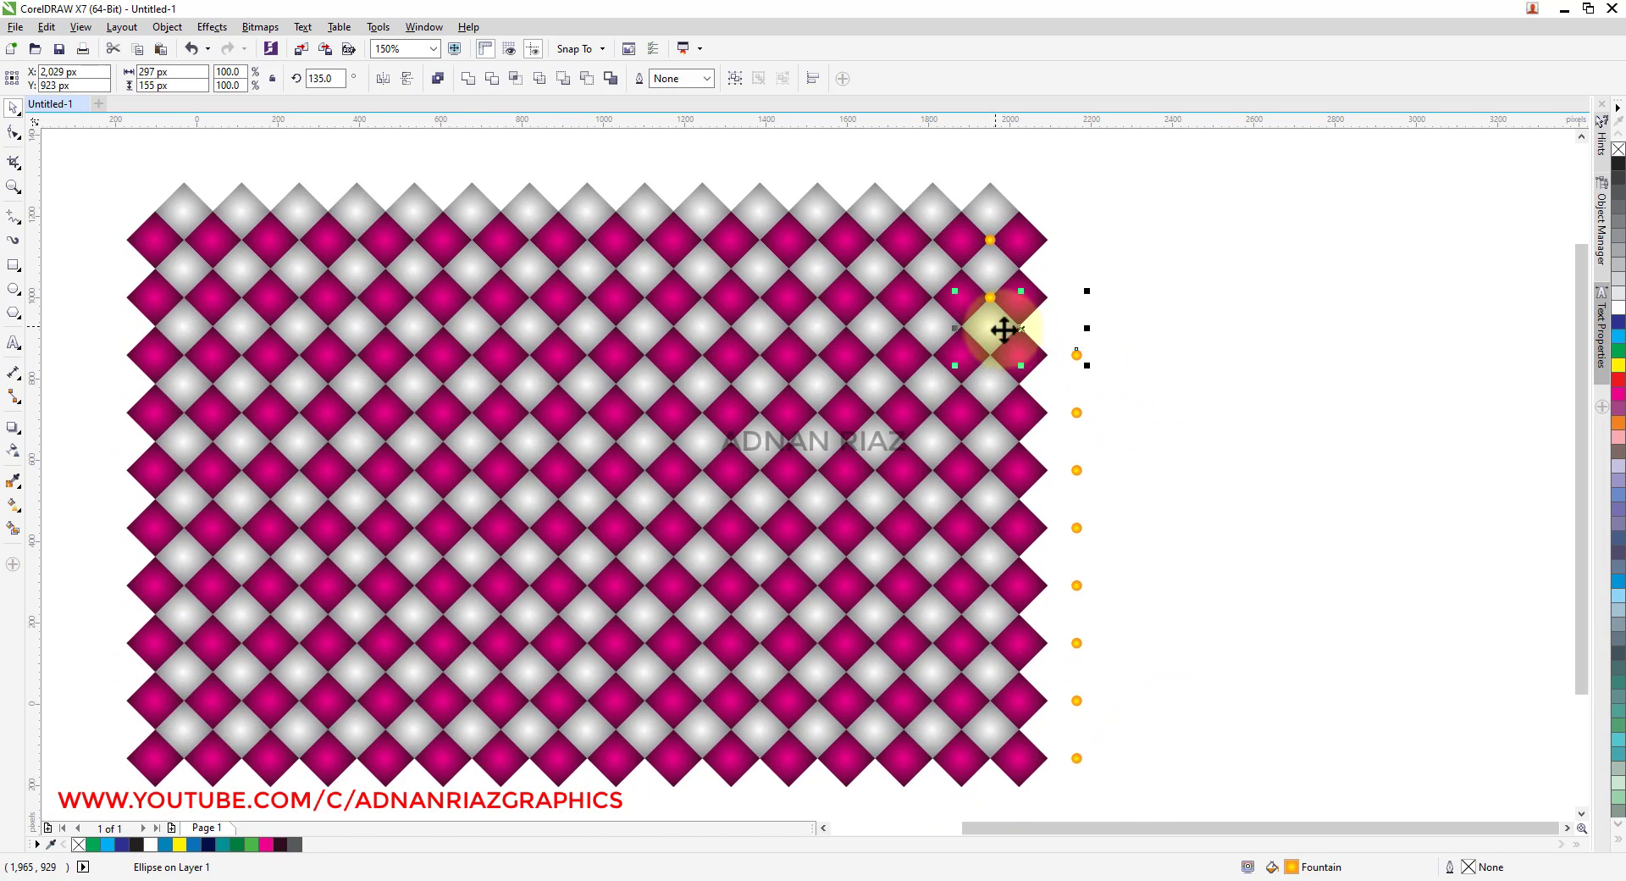
pyautogui.press('c')
pyautogui.click(1078, 414)
pyautogui.keyDown('shift'); pyautogui.click(989, 384); pyautogui.keyUp('shift')
pyautogui.press('c')
# - Try to centre the fifth and sixth circles individually on the last grey diamond column
pyautogui.click(1077, 470)
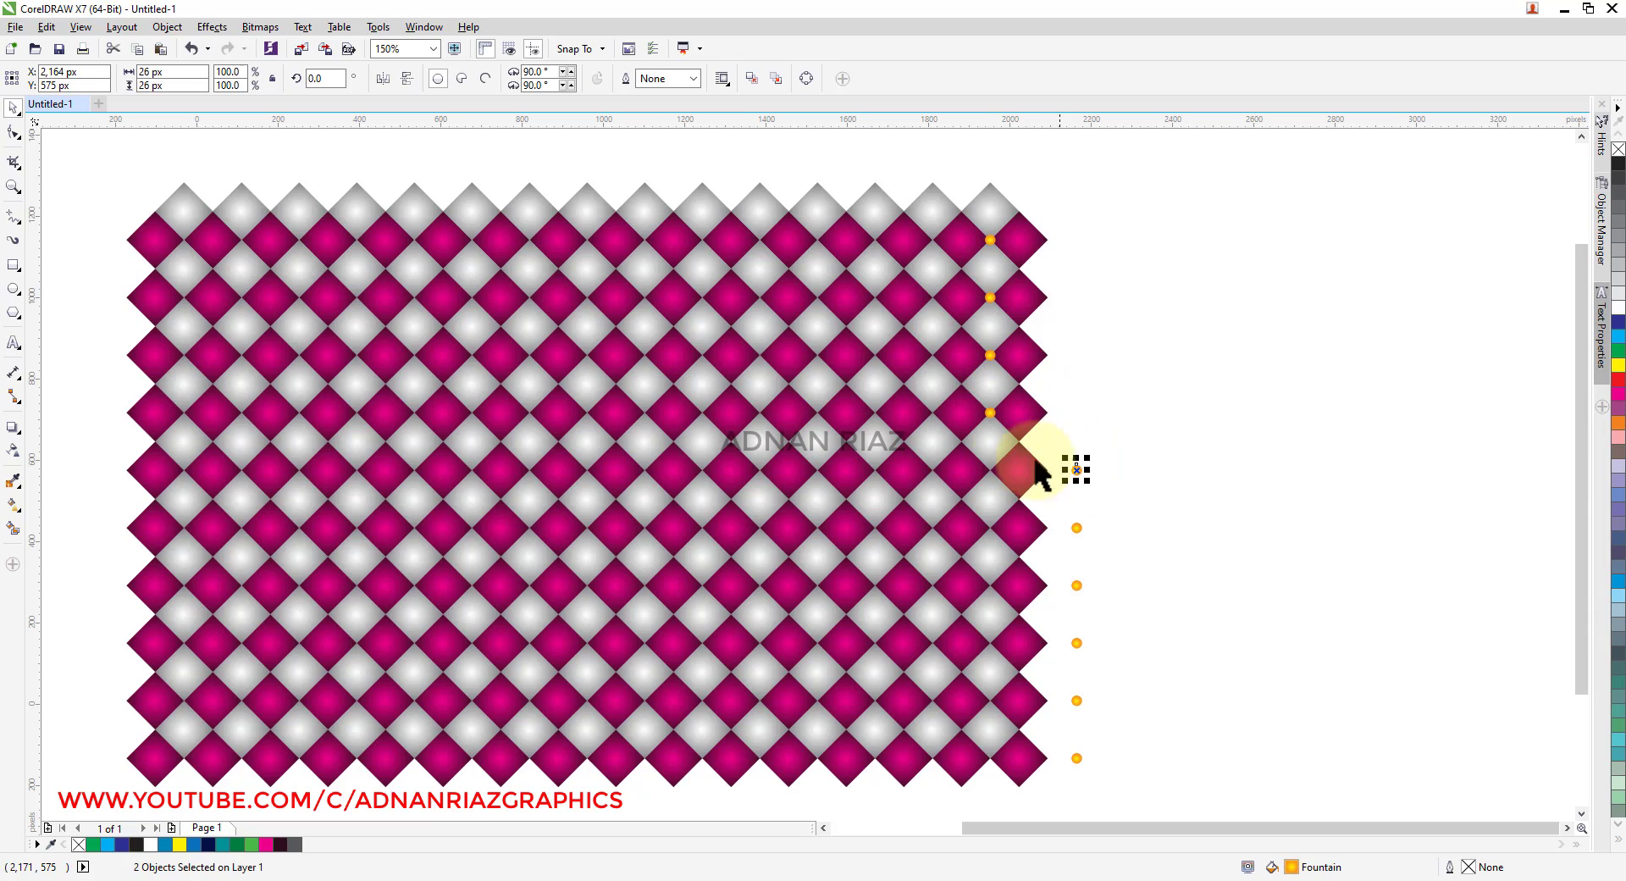
pyautogui.keyDown('shift'); pyautogui.click(999, 443); pyautogui.keyUp('shift')
pyautogui.press('c')
pyautogui.click(1101, 520)
pyautogui.click(1077, 528)
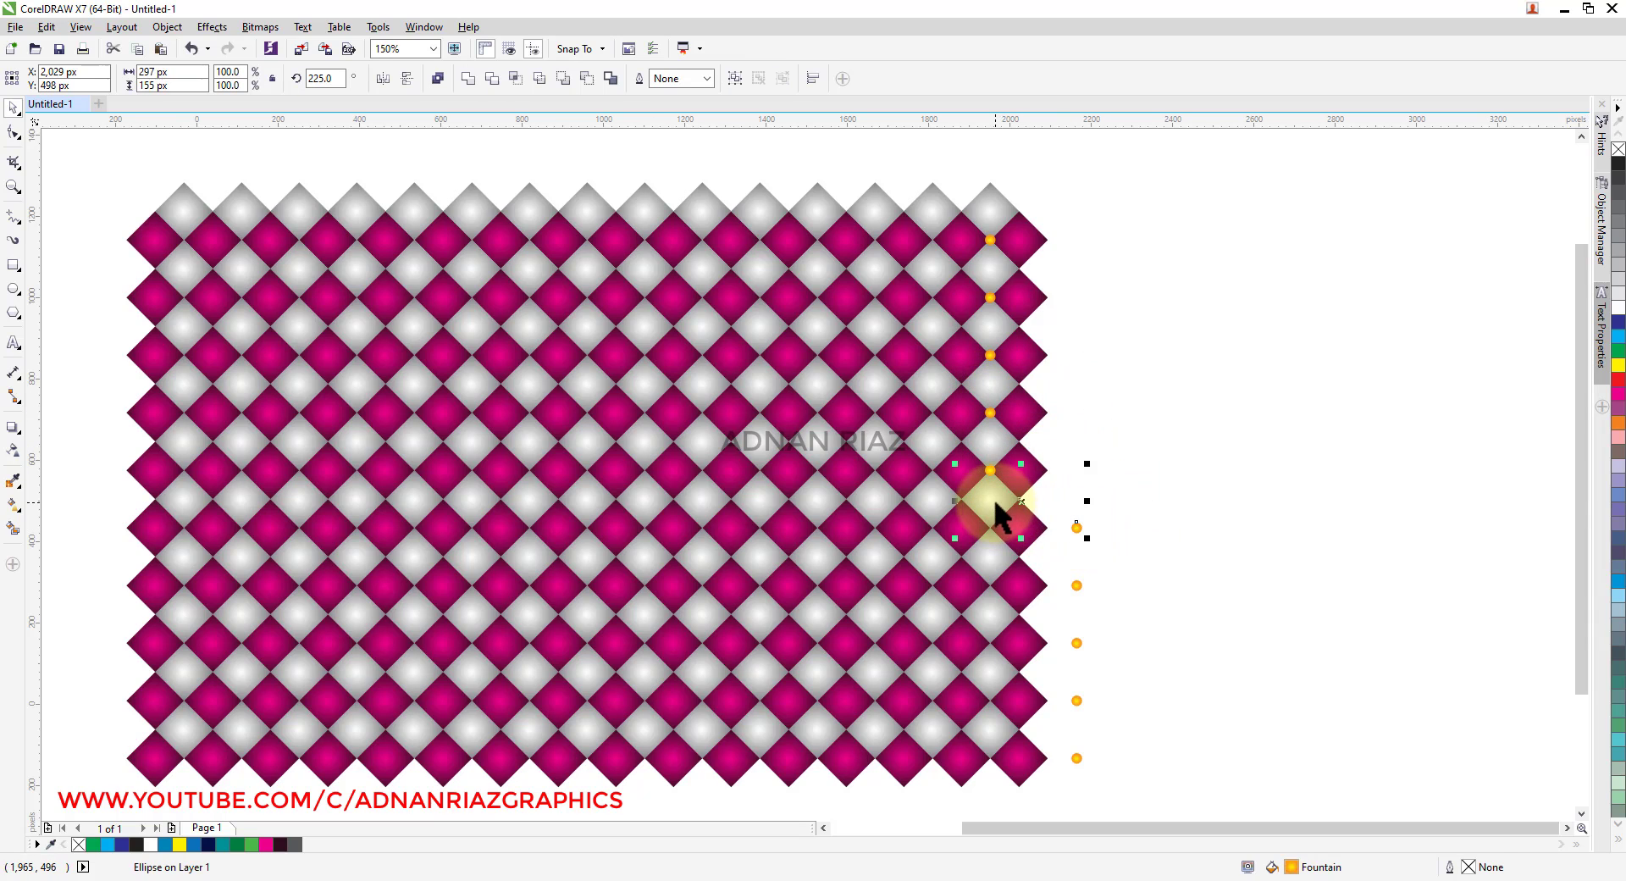
pyautogui.keyDown('shift'); pyautogui.click(994, 498); pyautogui.keyUp('shift')
pyautogui.press('c')
pyautogui.click(1076, 582)
# - Undo the individual alignments of the second to sixth circles
pyautogui.hotkey('ctrl', 'z')
pyautogui.hotkey('ctrl', 'z')
pyautogui.hotkey('ctrl', 'z')
pyautogui.hotkey('ctrl', 'z')
pyautogui.hotkey('ctrl', 'z')
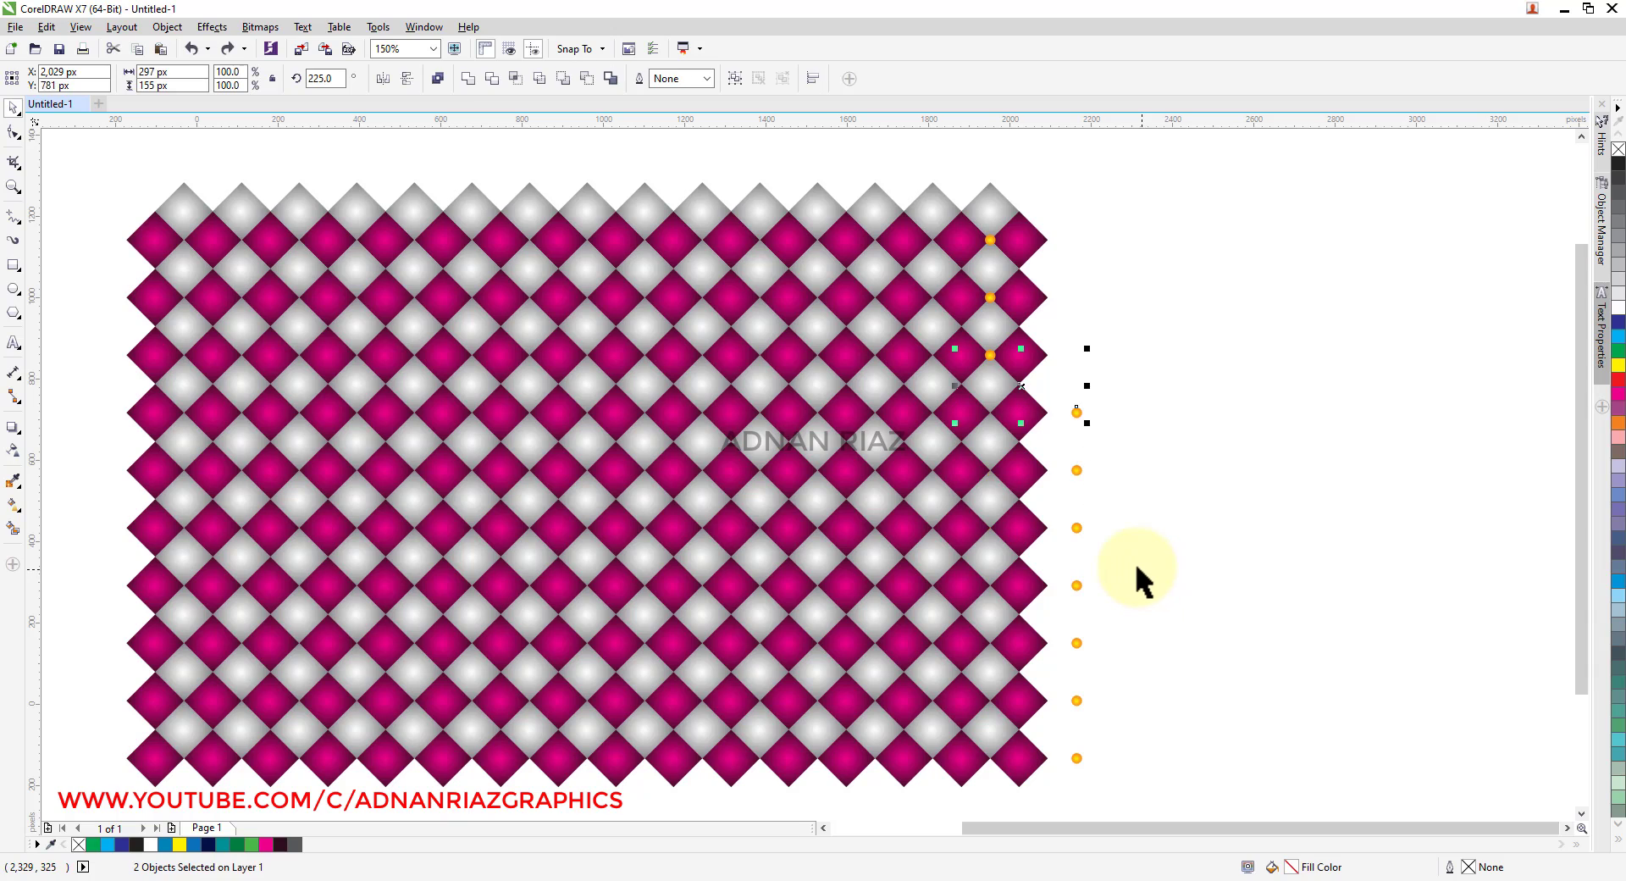
# - Centre the nine outer circles together on the last grey diamond column and group them with the top circle
pyautogui.moveTo(1146, 258); pyautogui.dragTo(1061, 776)
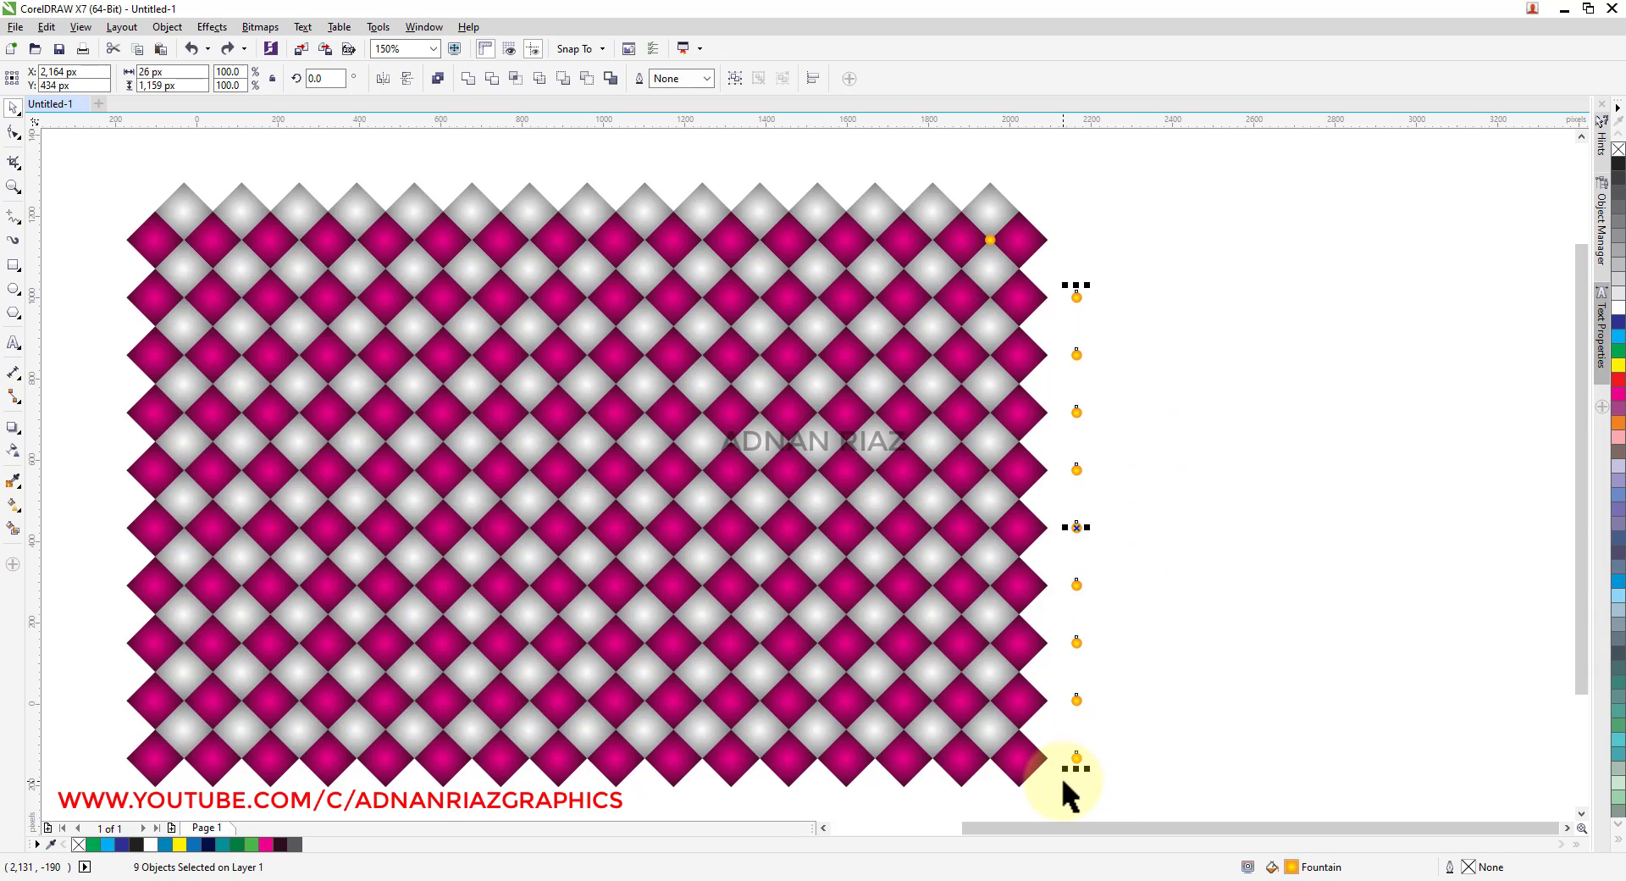
pyautogui.keyDown('shift'); pyautogui.click(989, 334); pyautogui.keyUp('shift')
pyautogui.press('c')
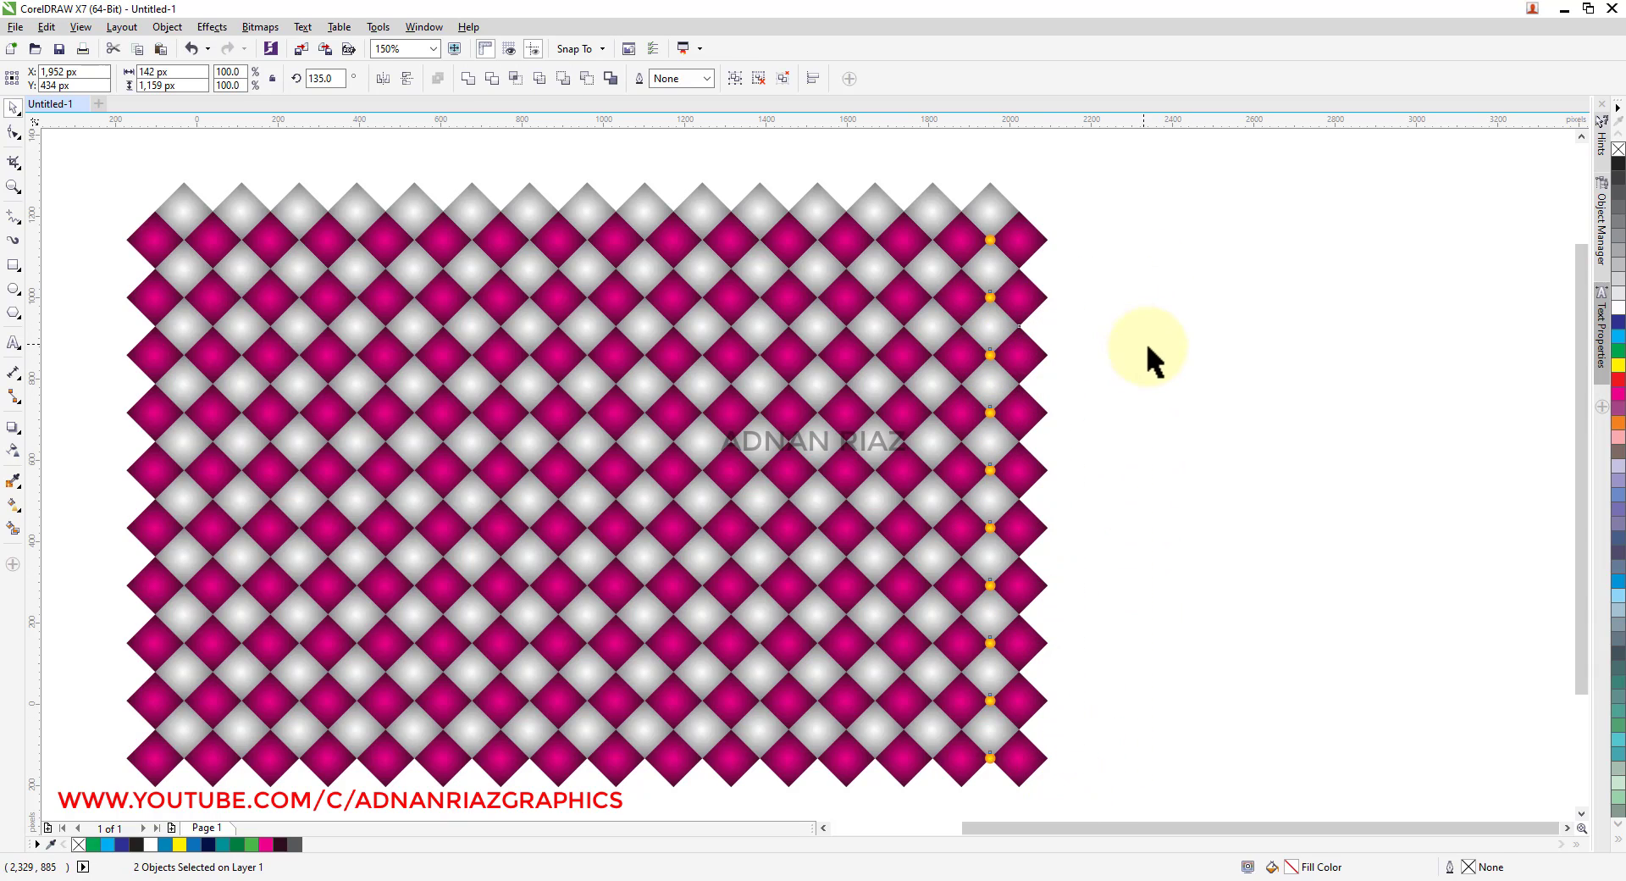
pyautogui.click(1146, 342)
pyautogui.click(992, 294)
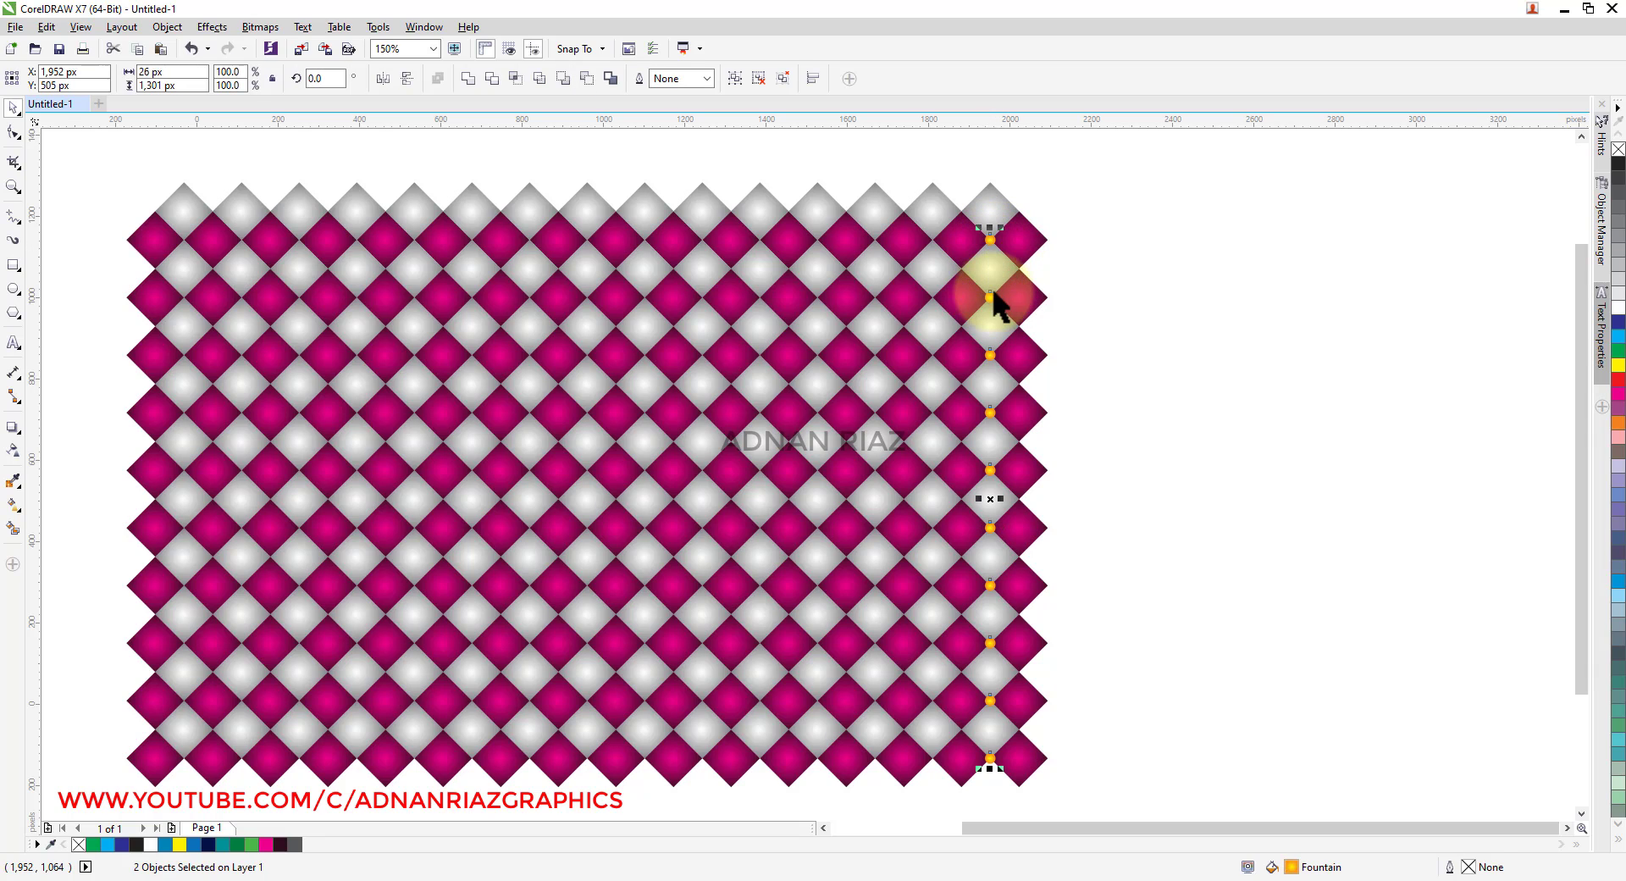
pyautogui.hotkey('ctrl', 'g')
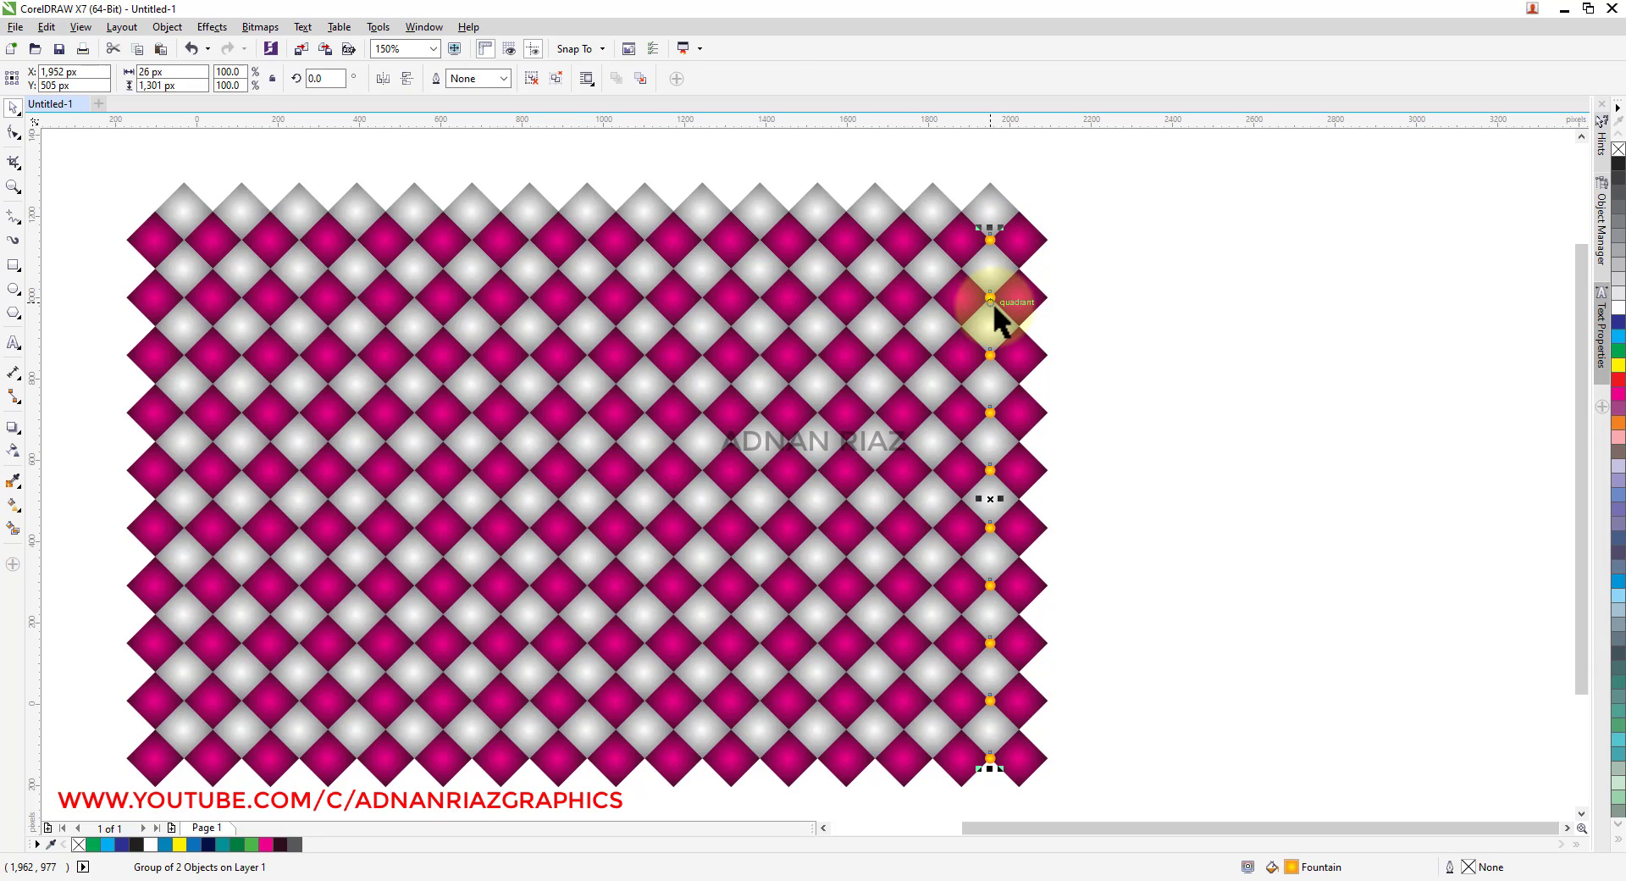
# - Copy the grouped circle column towards the pattern's middle and centre the copy on the neighbouring grey diamond column
pyautogui.moveTo(989, 242); pyautogui.dragTo(958, 246)
pyautogui.rightClick(951, 242)
pyautogui.keyDown('shift'); pyautogui.click(932, 203); pyautogui.keyUp('shift')
pyautogui.press('c')
pyautogui.click(994, 170)
# - Repeat the circle column copy across the pattern until all fifteen grey diamond columns have circles at their junctions
pyautogui.hotkey('ctrl', 'r')
pyautogui.hotkey('ctrl', 'r')
pyautogui.hotkey('ctrl', 'r')
pyautogui.hotkey('ctrl', 'r')
pyautogui.hotkey('ctrl', 'r')
pyautogui.hotkey('ctrl', 'r')
pyautogui.hotkey('ctrl', 'r')
pyautogui.hotkey('ctrl', 'r')
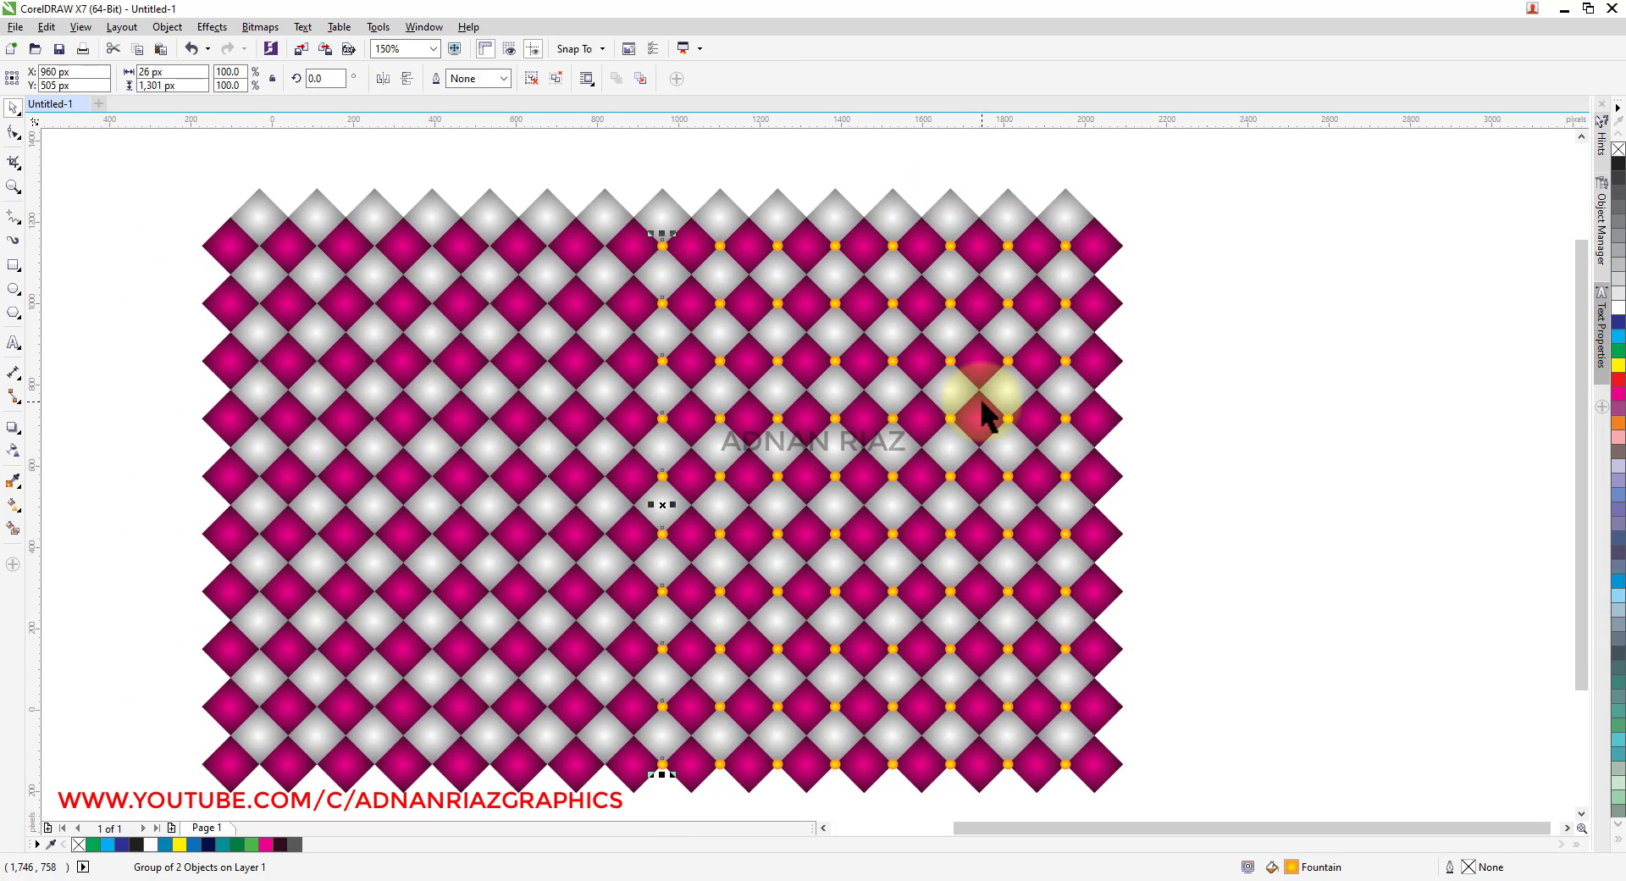
pyautogui.hotkey('ctrl', 'r')
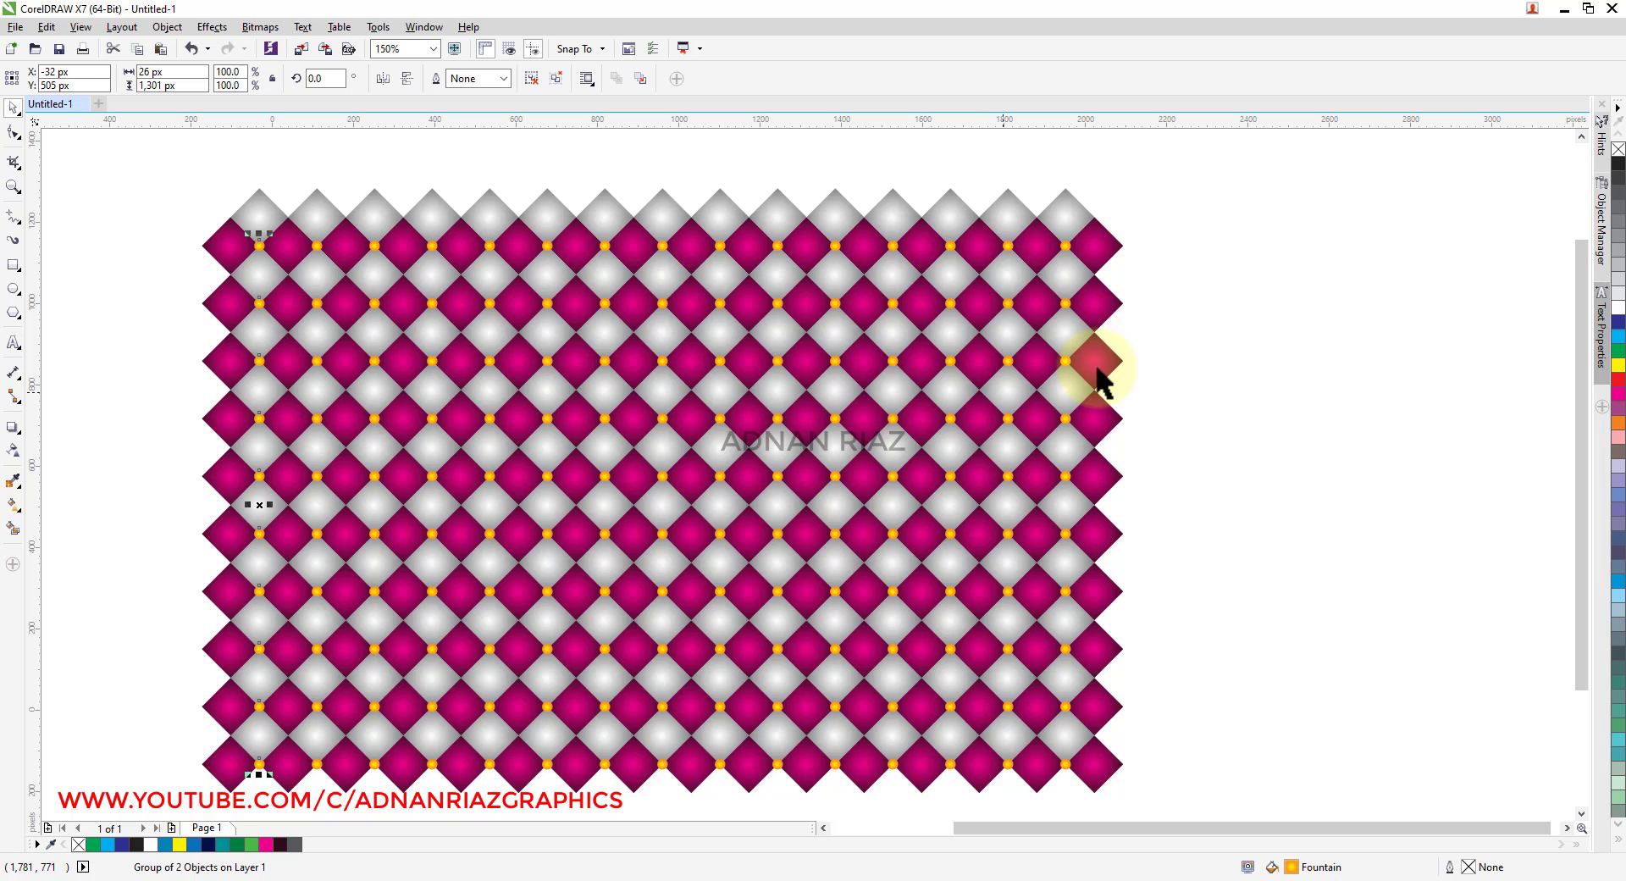
pyautogui.click(1157, 359)
pyautogui.scroll(-2, 1130, 350)
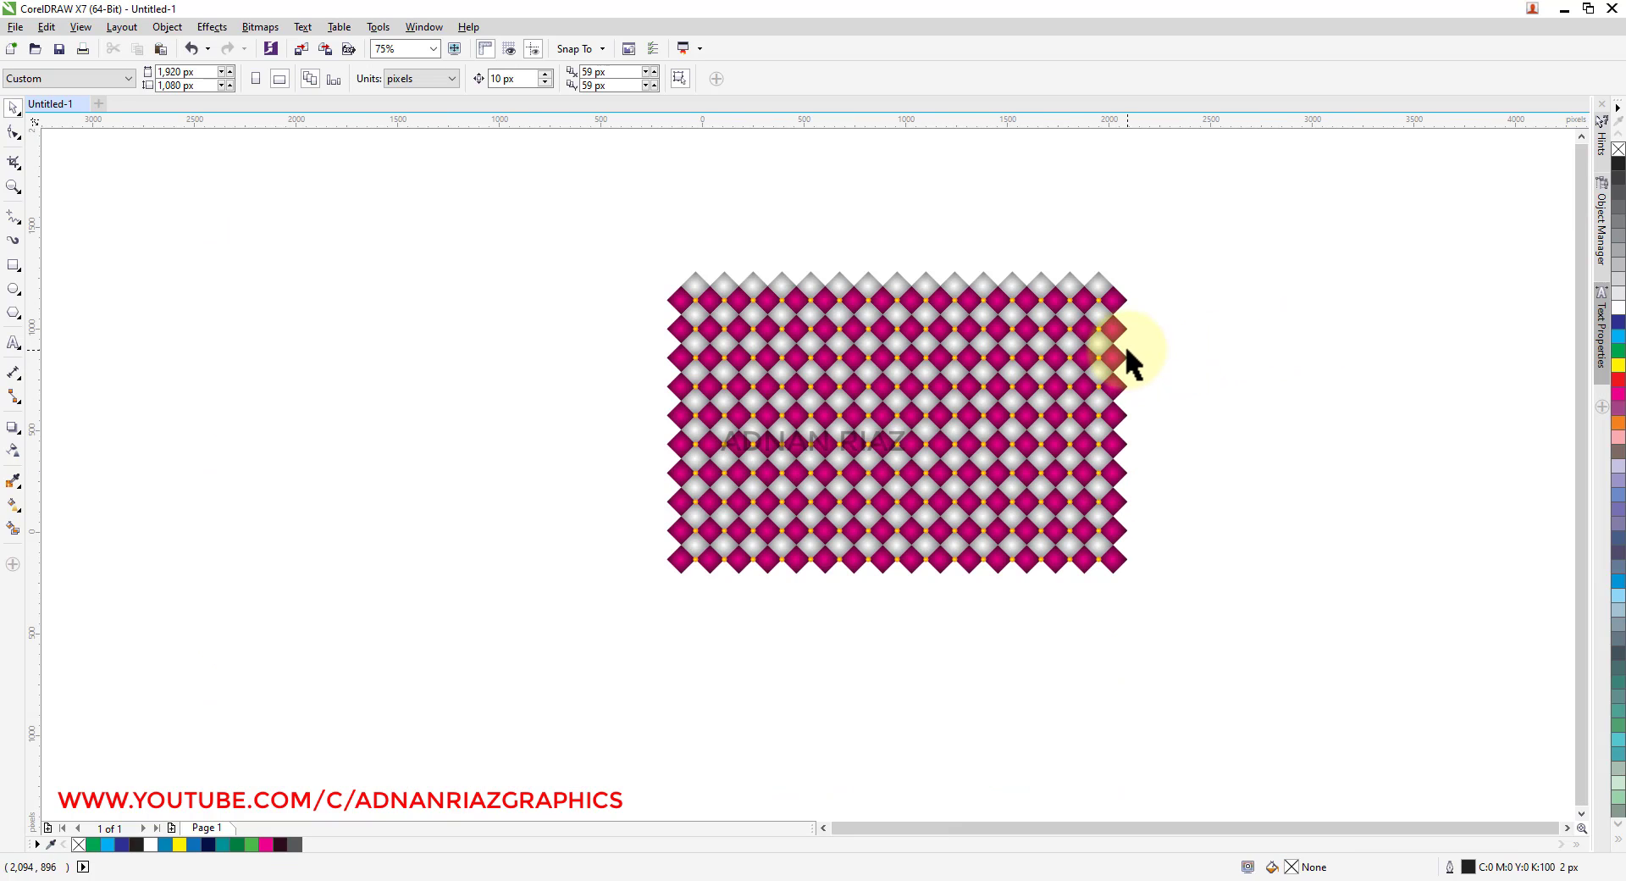
# - Draw a rectangle about 2,002 px wide and 1,293 px high over the pattern, inside its jagged outer edges
pyautogui.press('z')
pyautogui.moveTo(1166, 250); pyautogui.dragTo(658, 593)
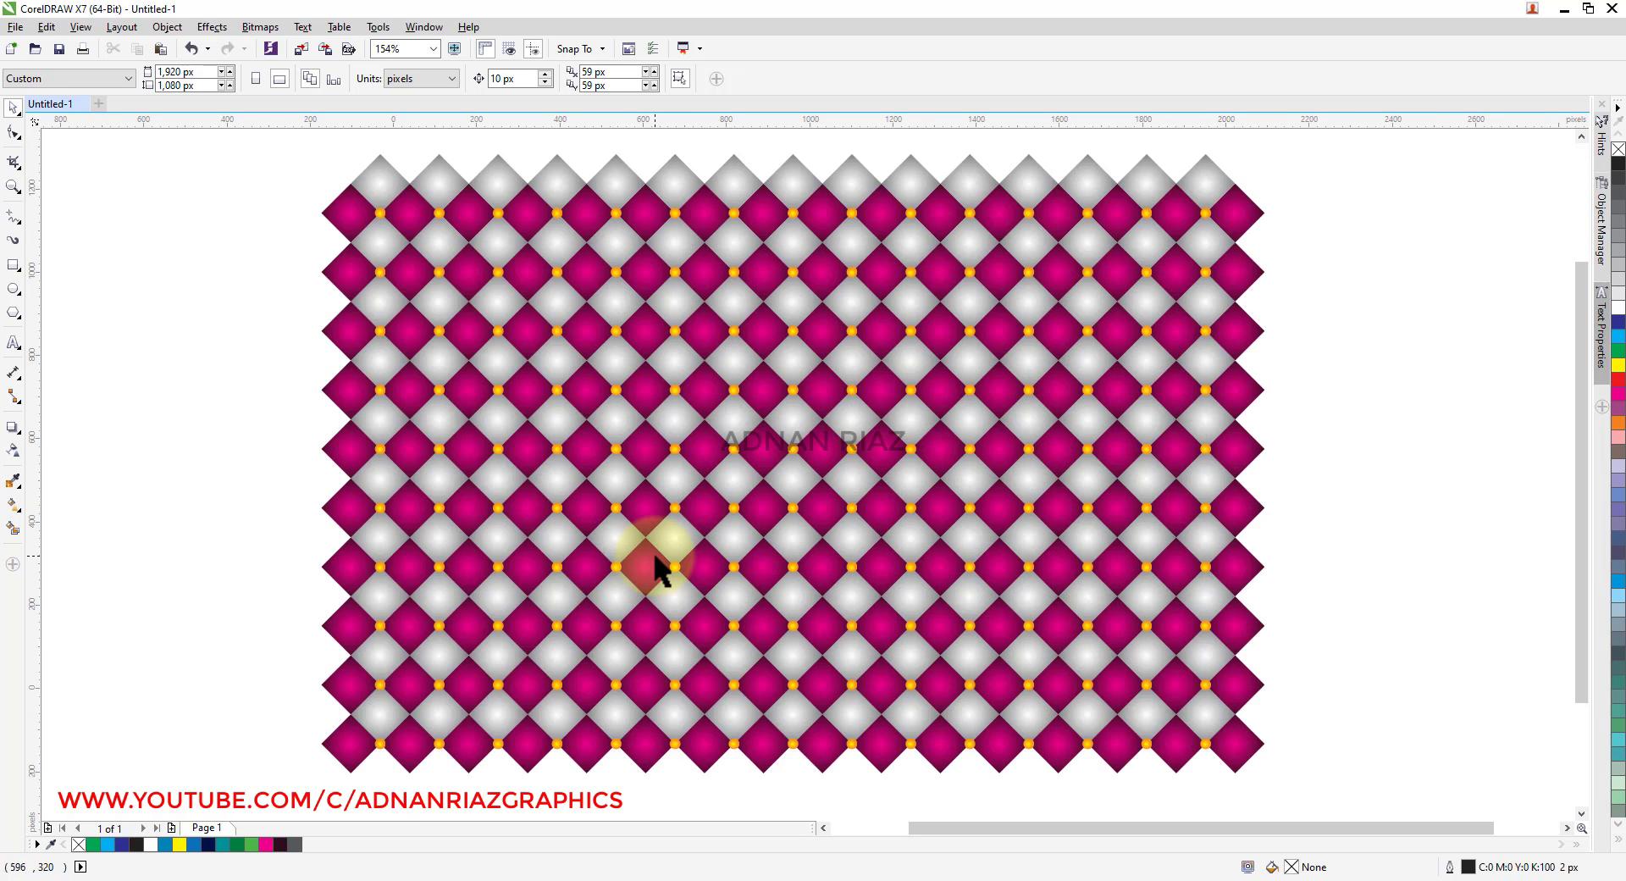
pyautogui.click(14, 265)
pyautogui.moveTo(377, 209); pyautogui.dragTo(1211, 747)
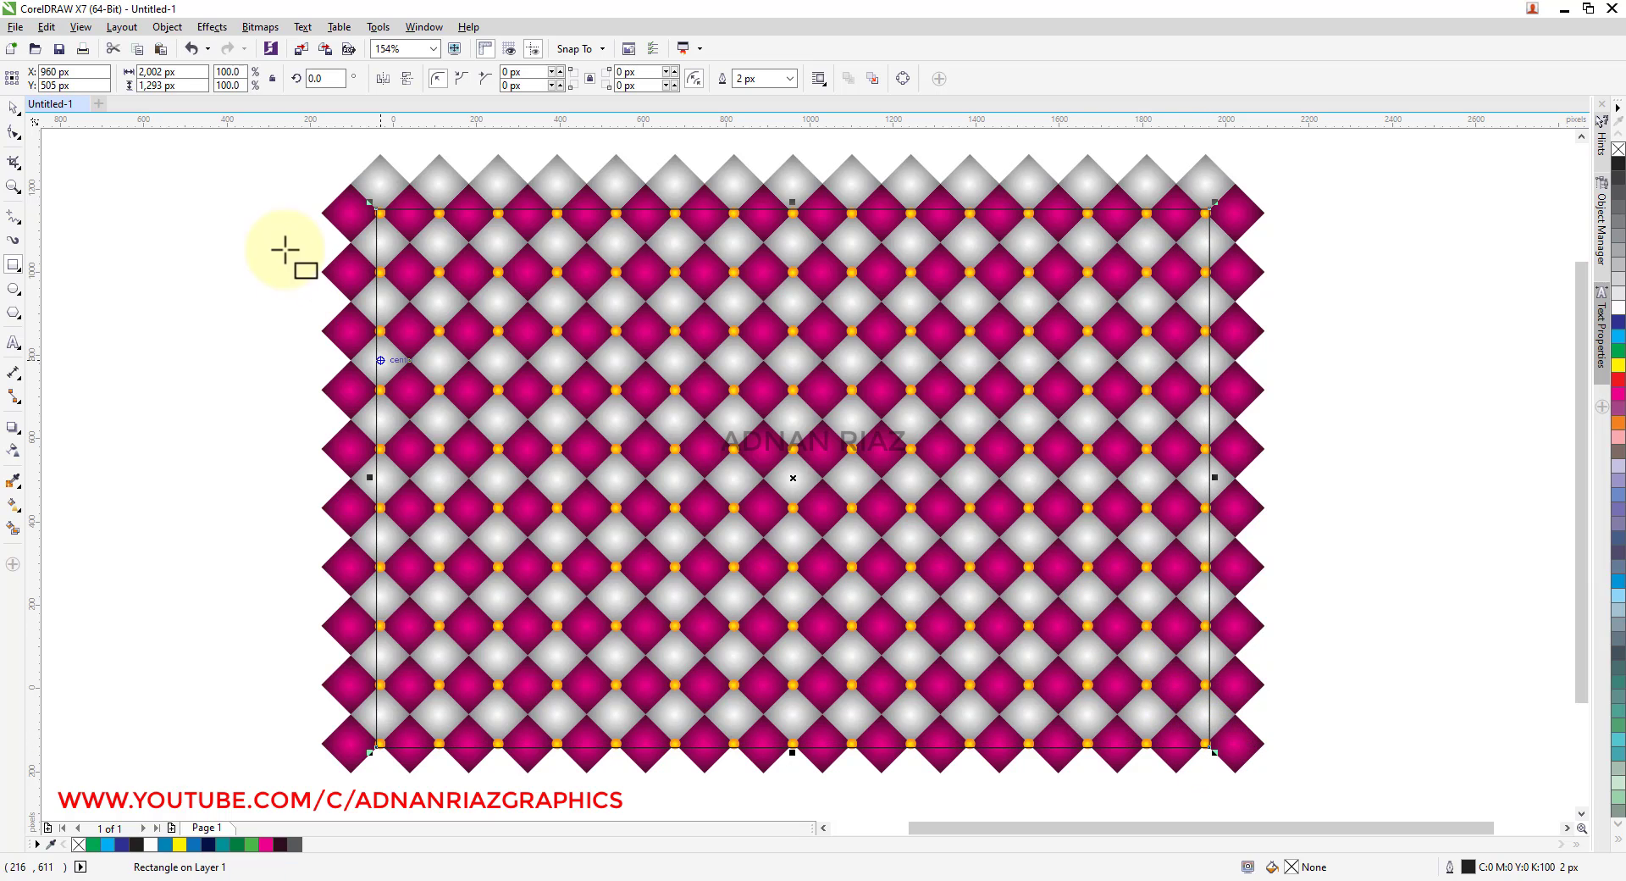
# - Select all the diamonds and circles without the new rectangle and group them
pyautogui.click(119, 203)
pyautogui.hotkey('ctrl', 'a')
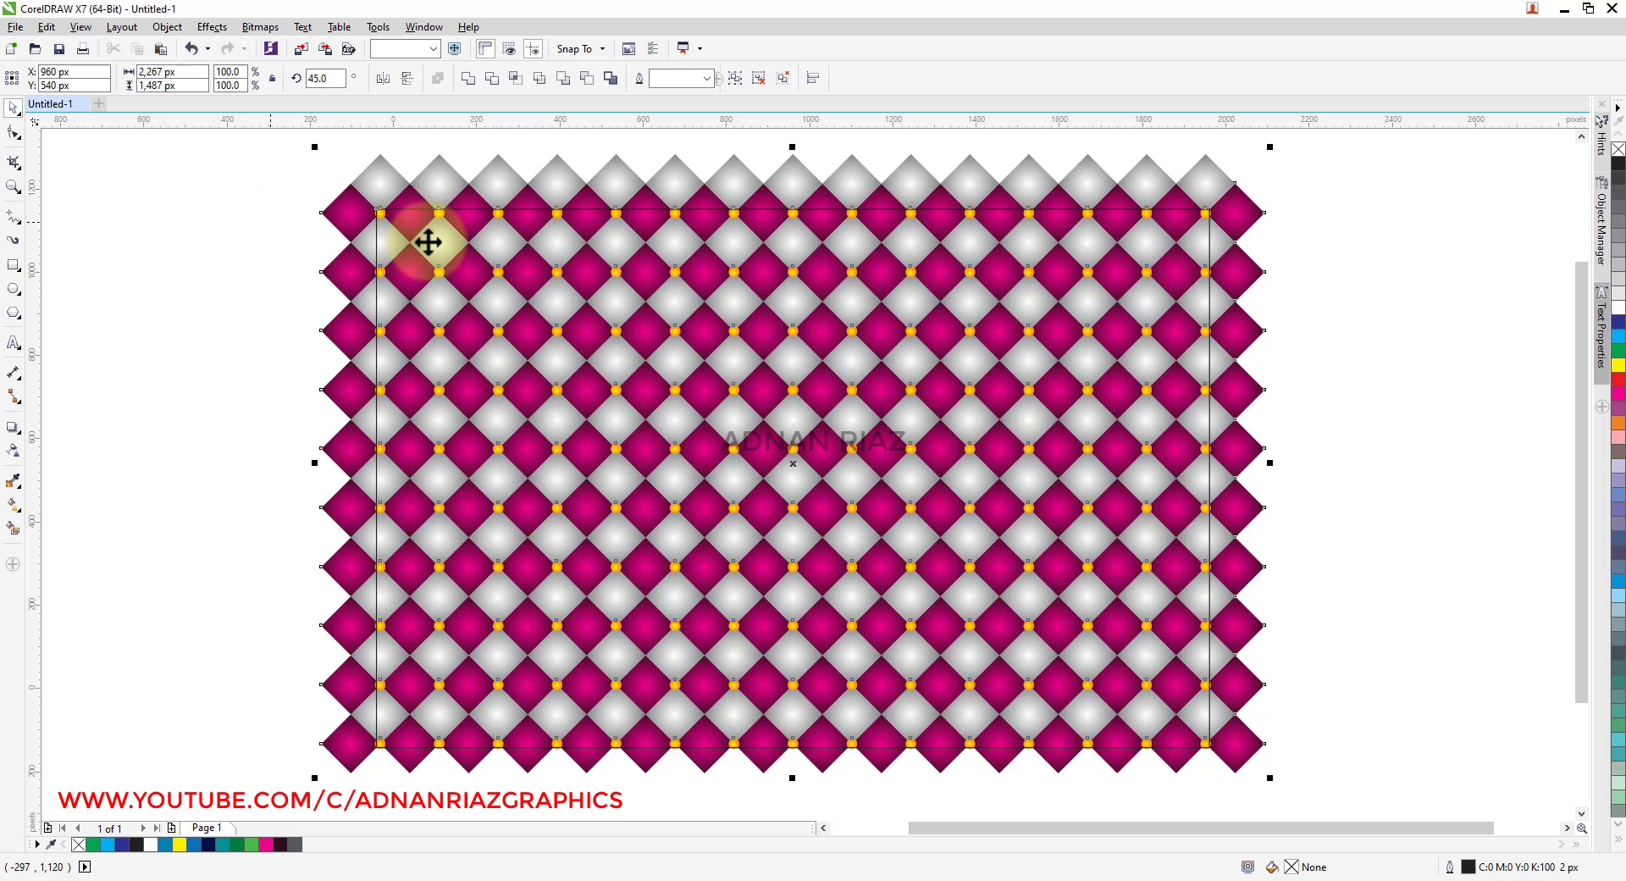
pyautogui.moveTo(410, 186); pyautogui.dragTo(330, 181)
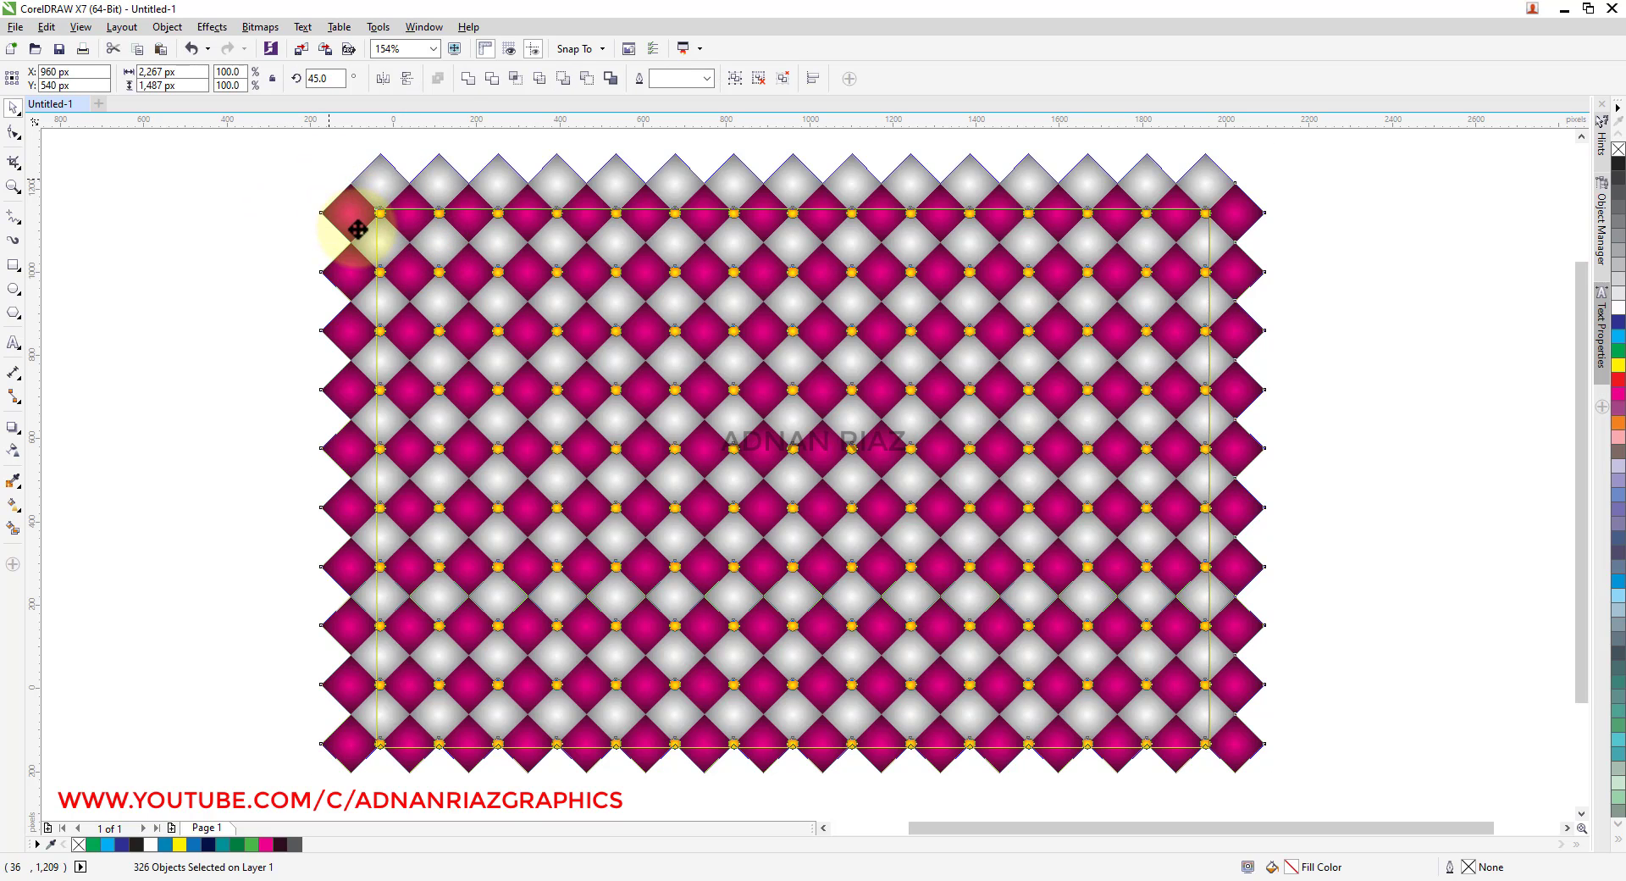
pyautogui.hotkey('ctrl', 'z')
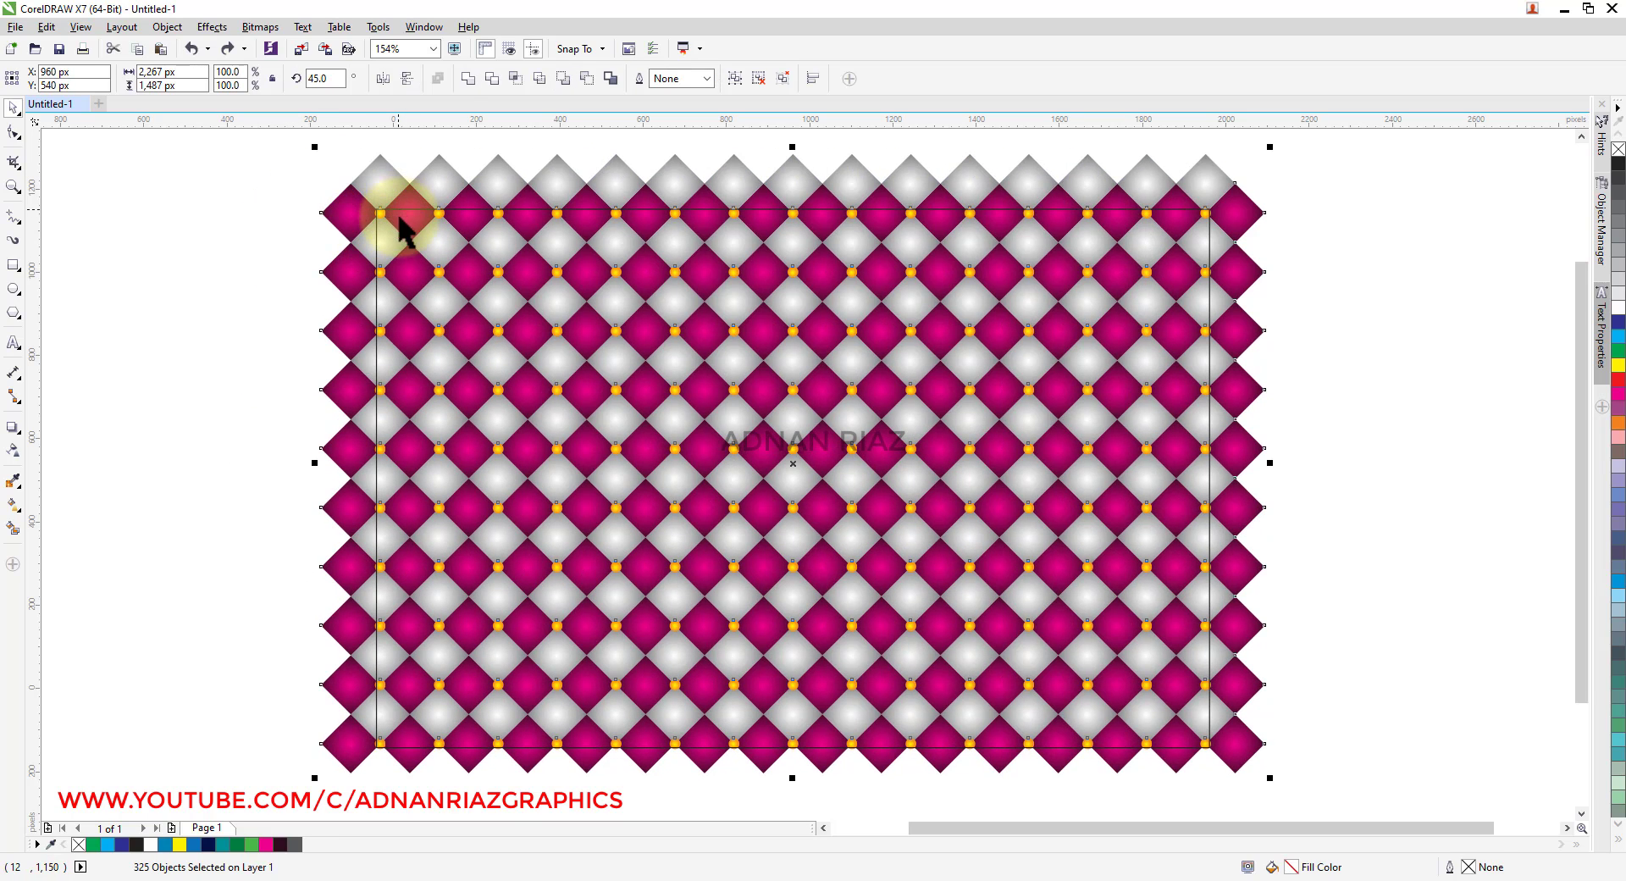
pyautogui.moveTo(338, 171); pyautogui.dragTo(310, 307)
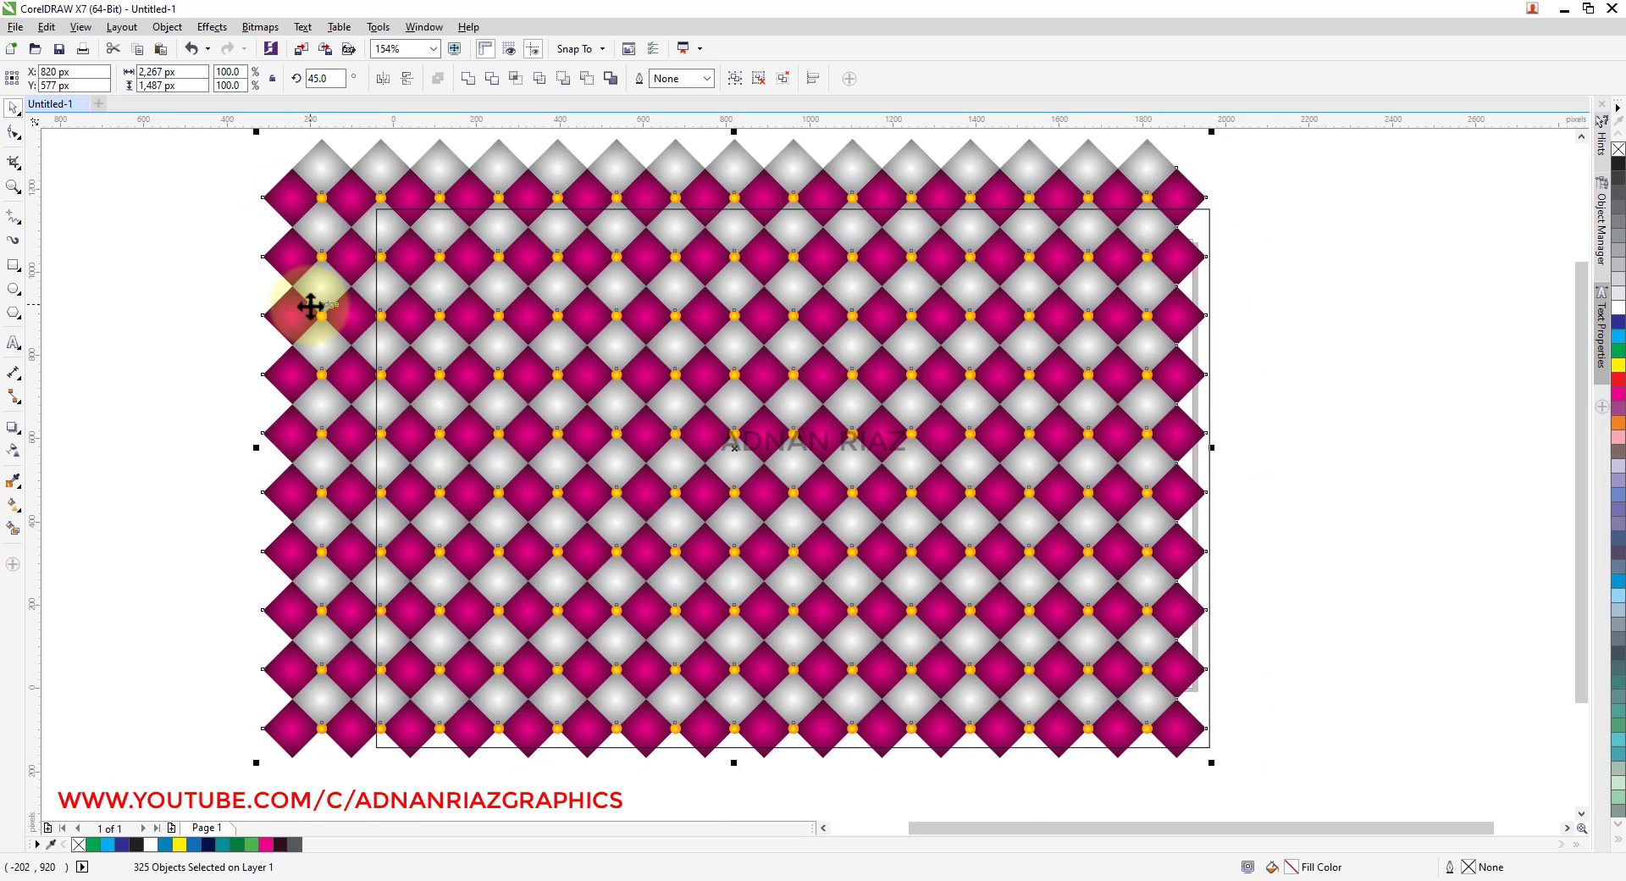
pyautogui.hotkey('ctrl', 'z')
pyautogui.hotkey('ctrl', 'g')
# - Try to PowerClip the grouped pattern inside the rectangle
pyautogui.rightClick(355, 184)
pyautogui.click(388, 211)
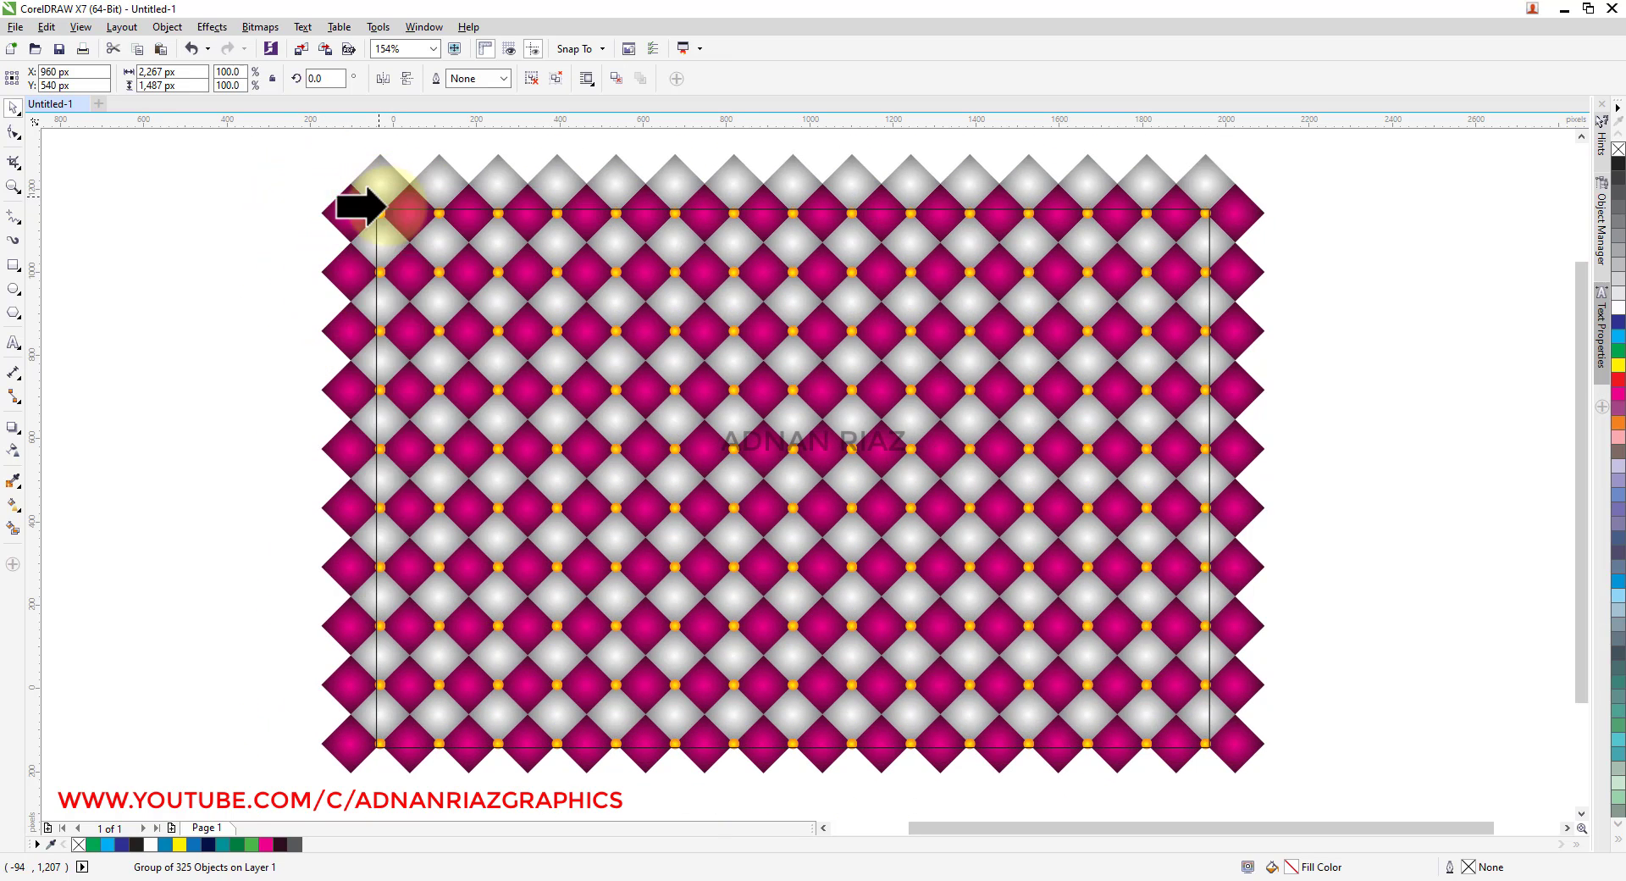
pyautogui.click(411, 245)
pyautogui.click(788, 476)
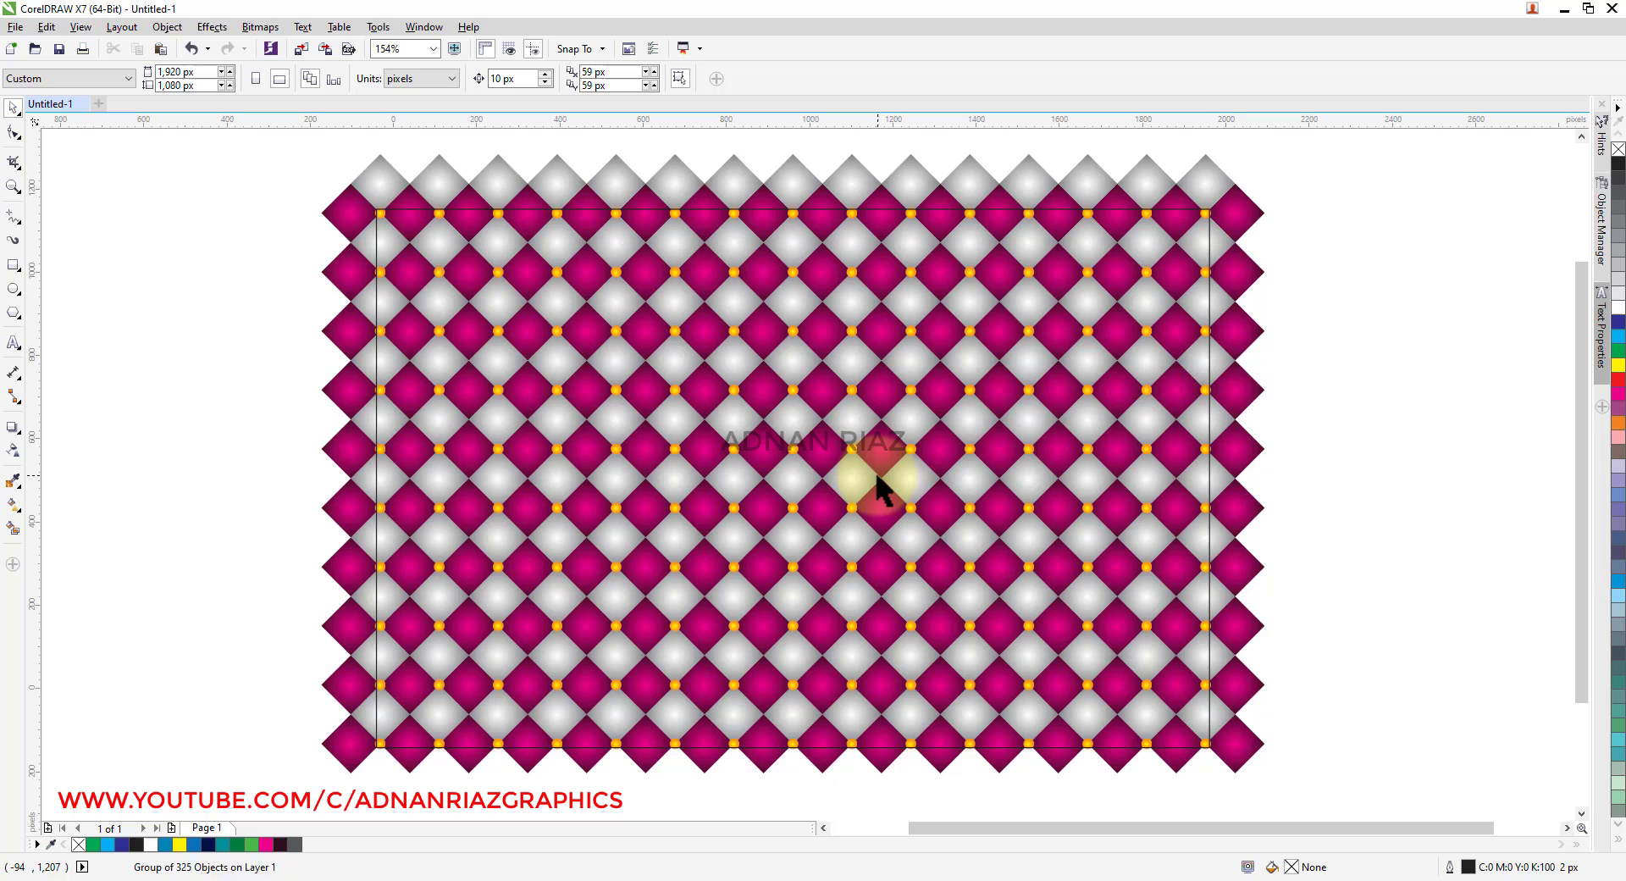
# - Move the grouped pattern to the right to expose the rectangle's left side, and PowerClip it inside the rectangle
pyautogui.click(1212, 298)
pyautogui.moveTo(1234, 218); pyautogui.dragTo(1287, 233)
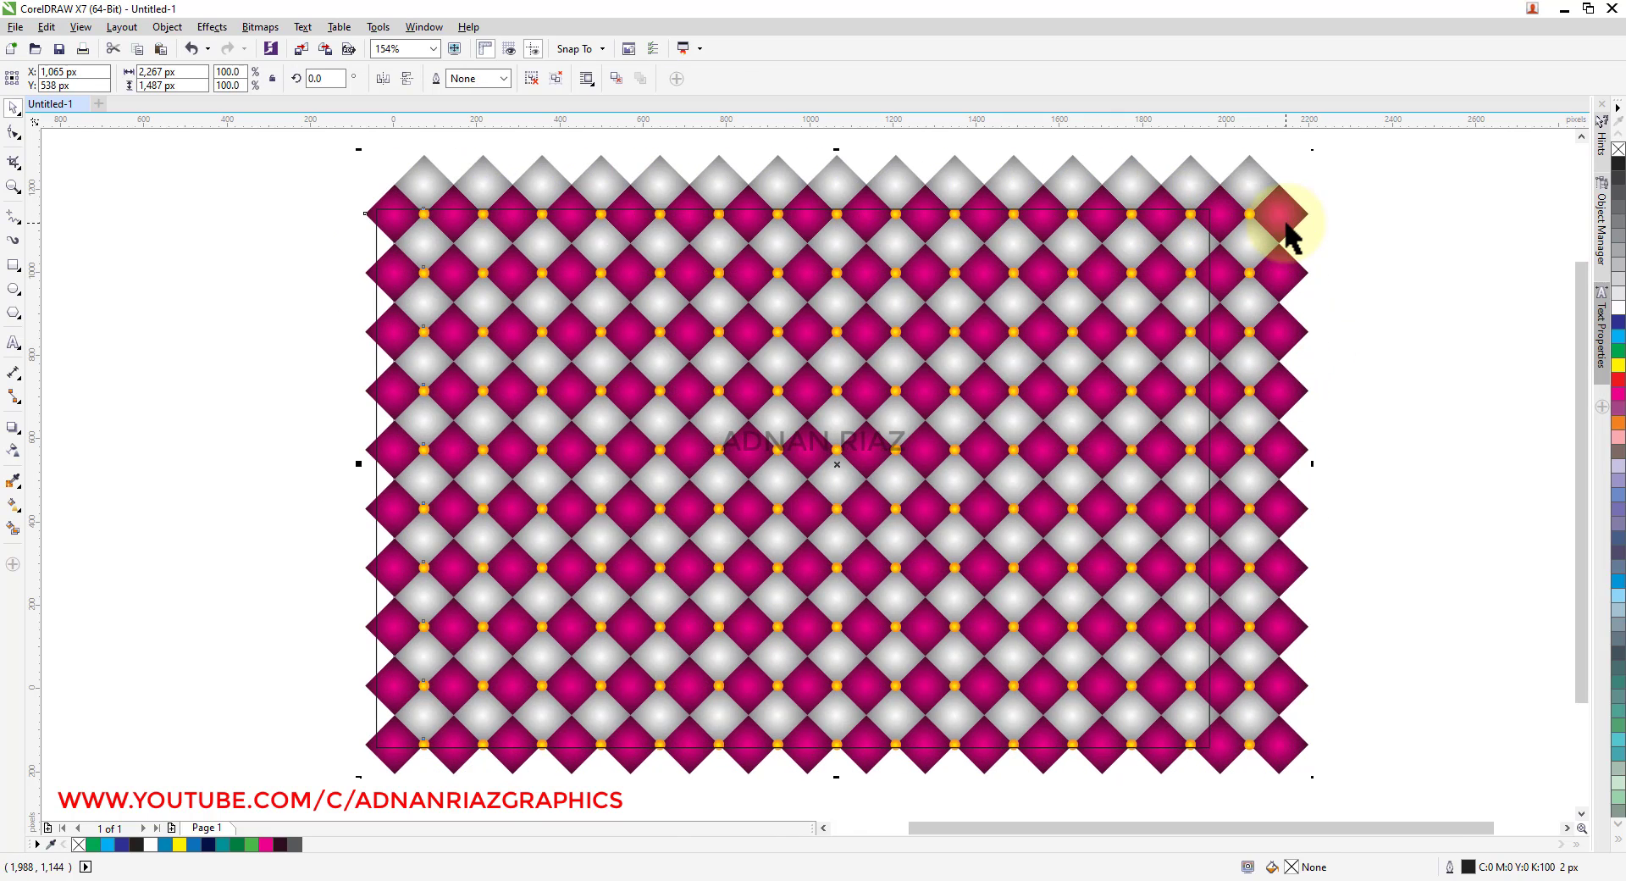
pyautogui.moveTo(435, 181); pyautogui.dragTo(734, 173)
pyautogui.rightClick(733, 172)
pyautogui.click(760, 185)
pyautogui.click(596, 238)
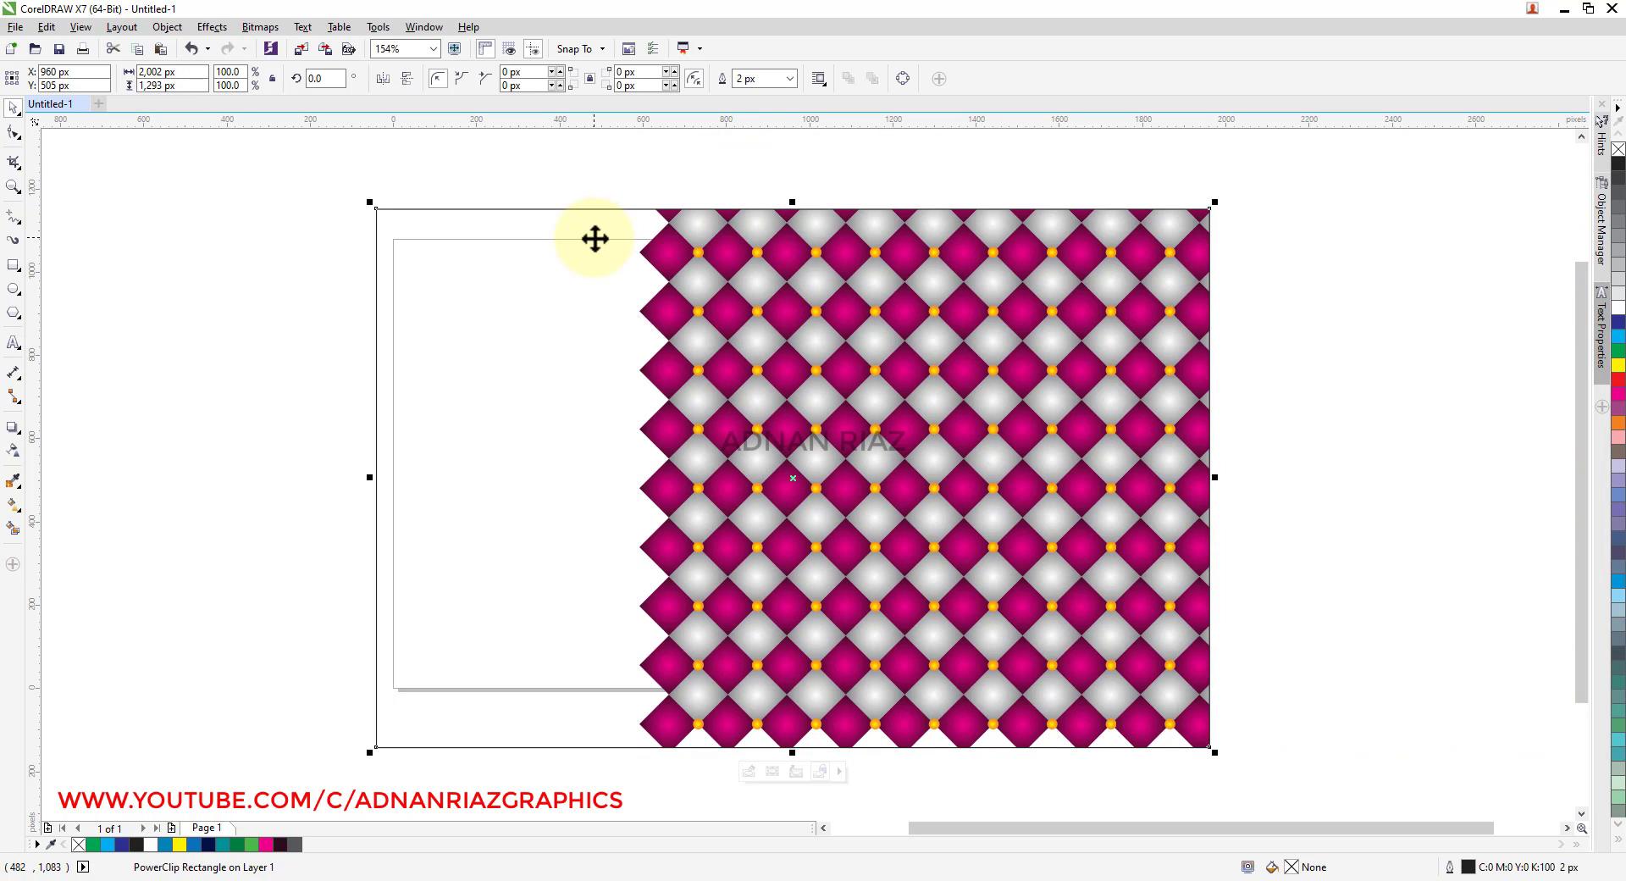
# - Fit the PowerClip contents proportionally, and enlarge the pattern inside the frame to about 2,243 by 1,472 px
pyautogui.click(840, 771)
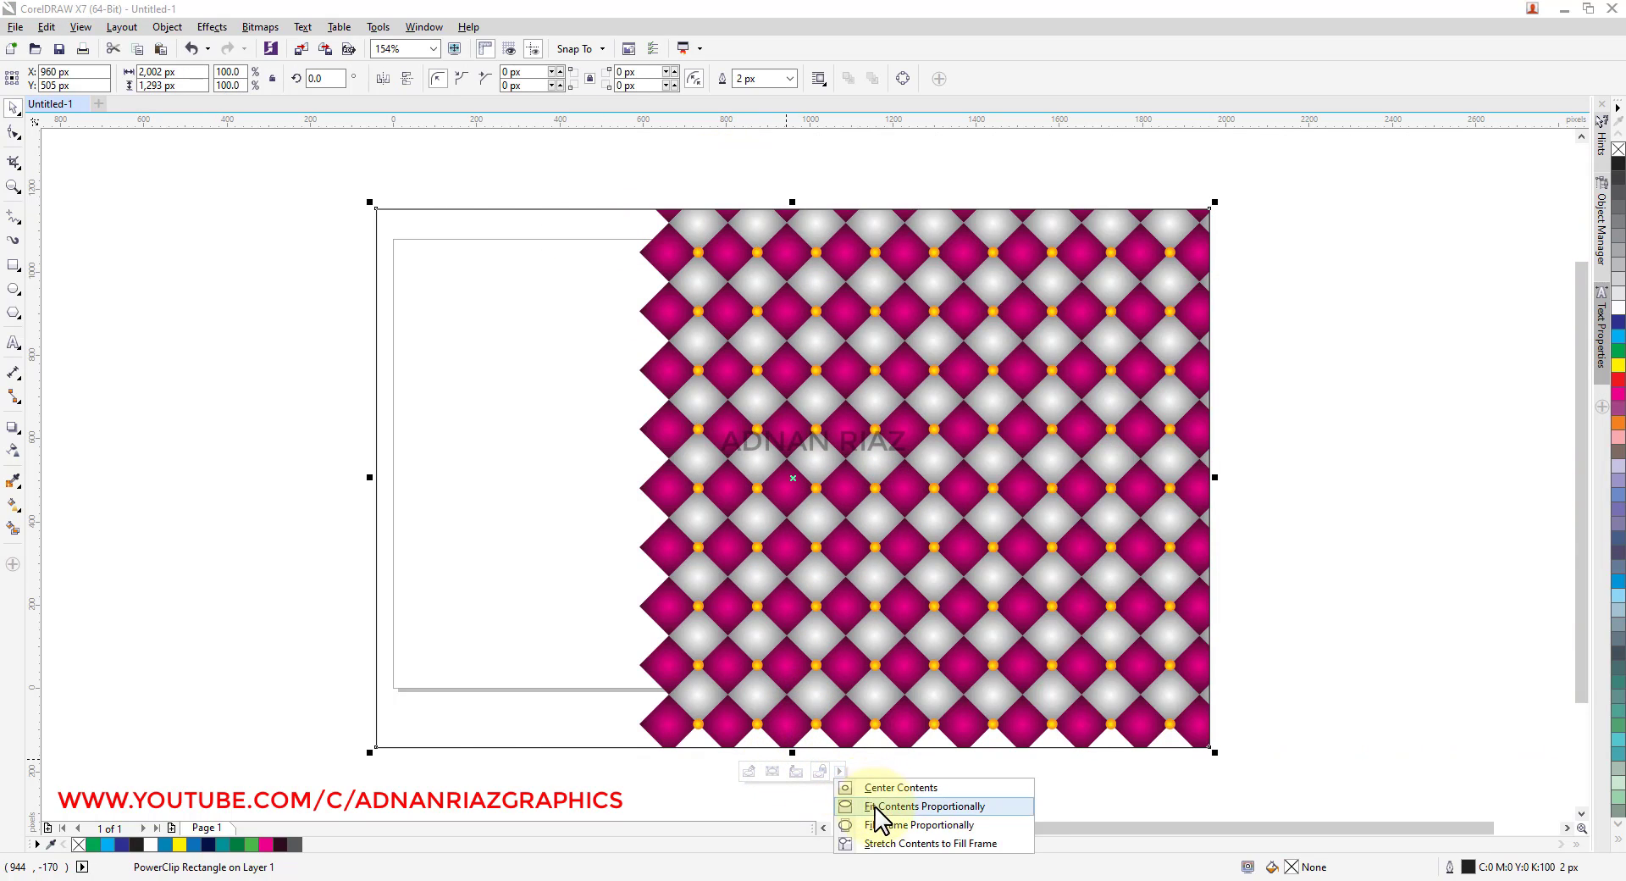
pyautogui.click(877, 816)
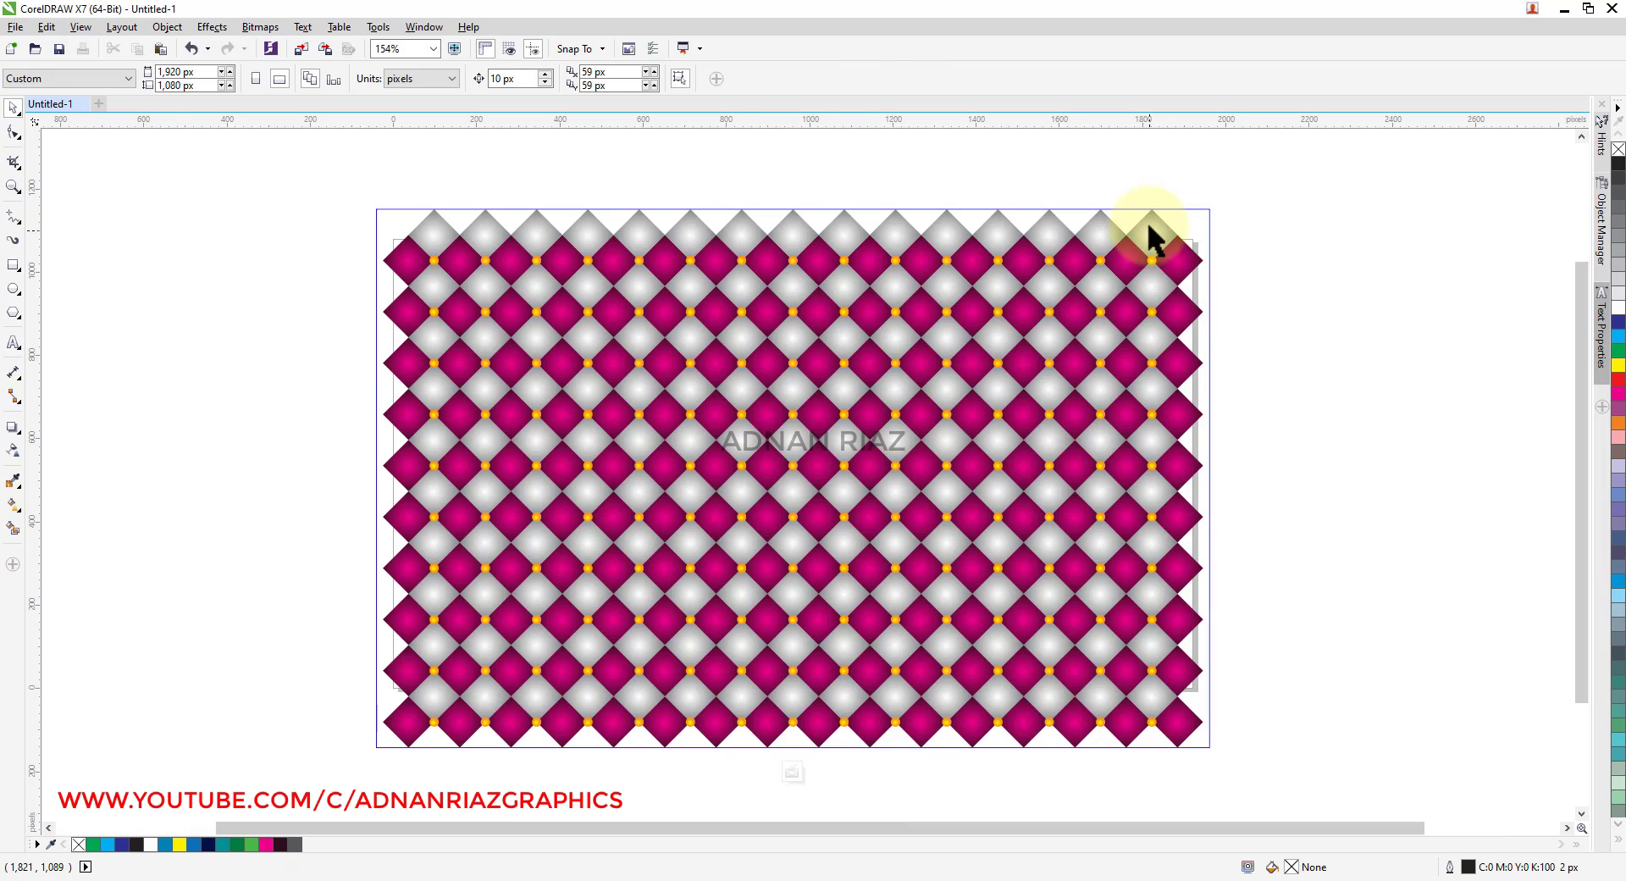
pyautogui.click(1153, 297)
pyautogui.moveTo(1212, 201); pyautogui.dragTo(1264, 154)
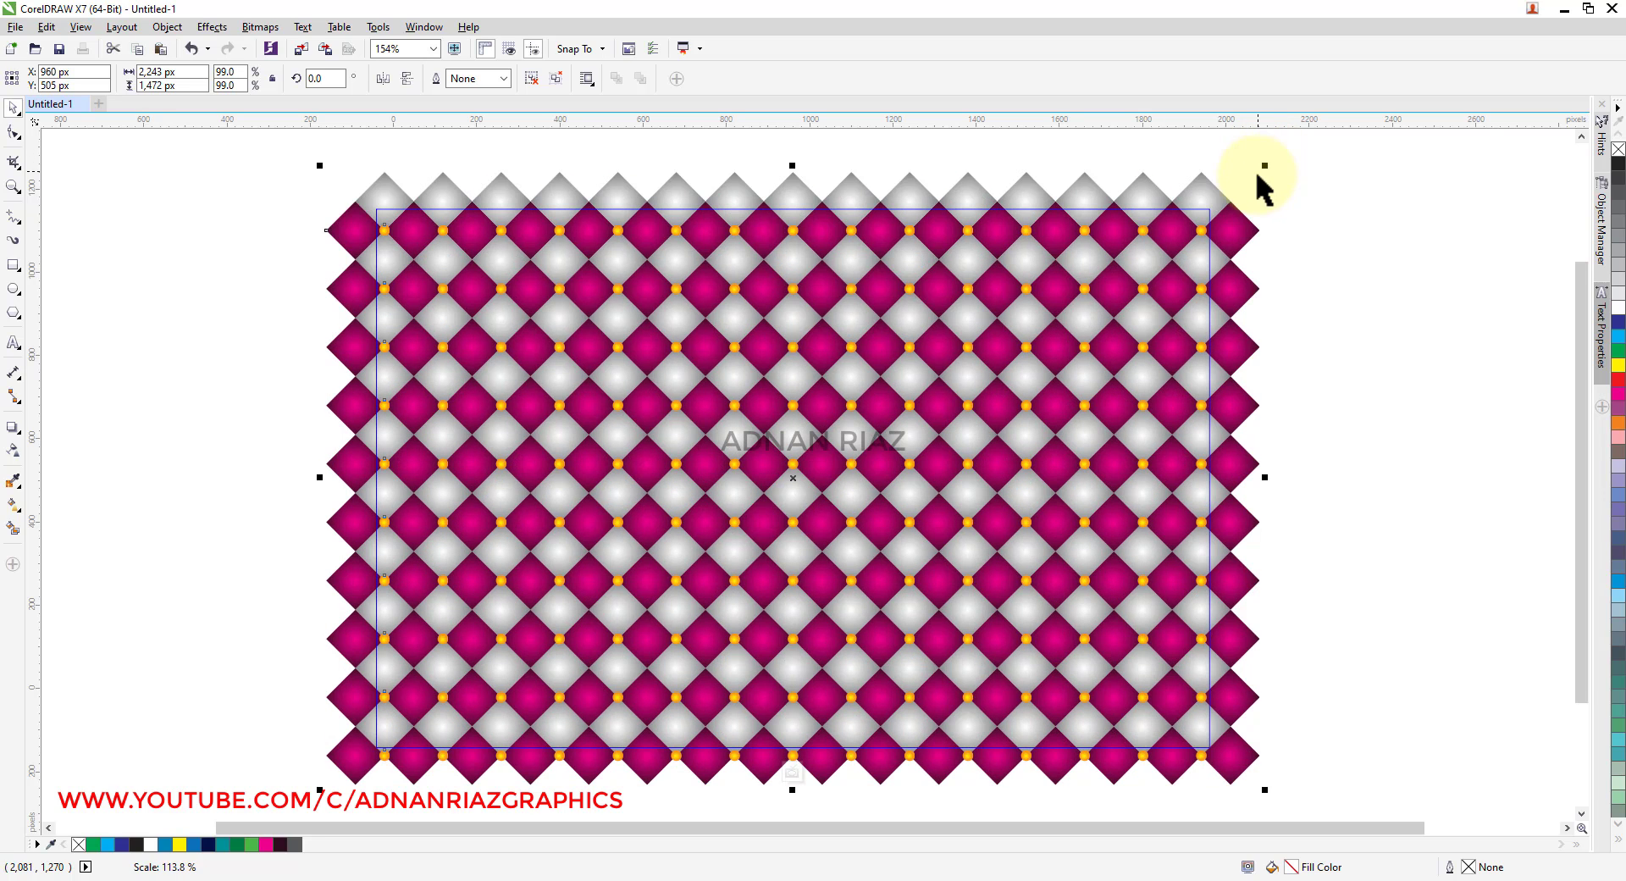
# - Shift the pattern up and slightly left so its first circle sits close to the frame's upper-left corner
pyautogui.moveTo(831, 387)
pyautogui.mouseDown()
pyautogui.moveTo(815, 374)
pyautogui.moveTo(829, 376)
pyautogui.mouseUp()
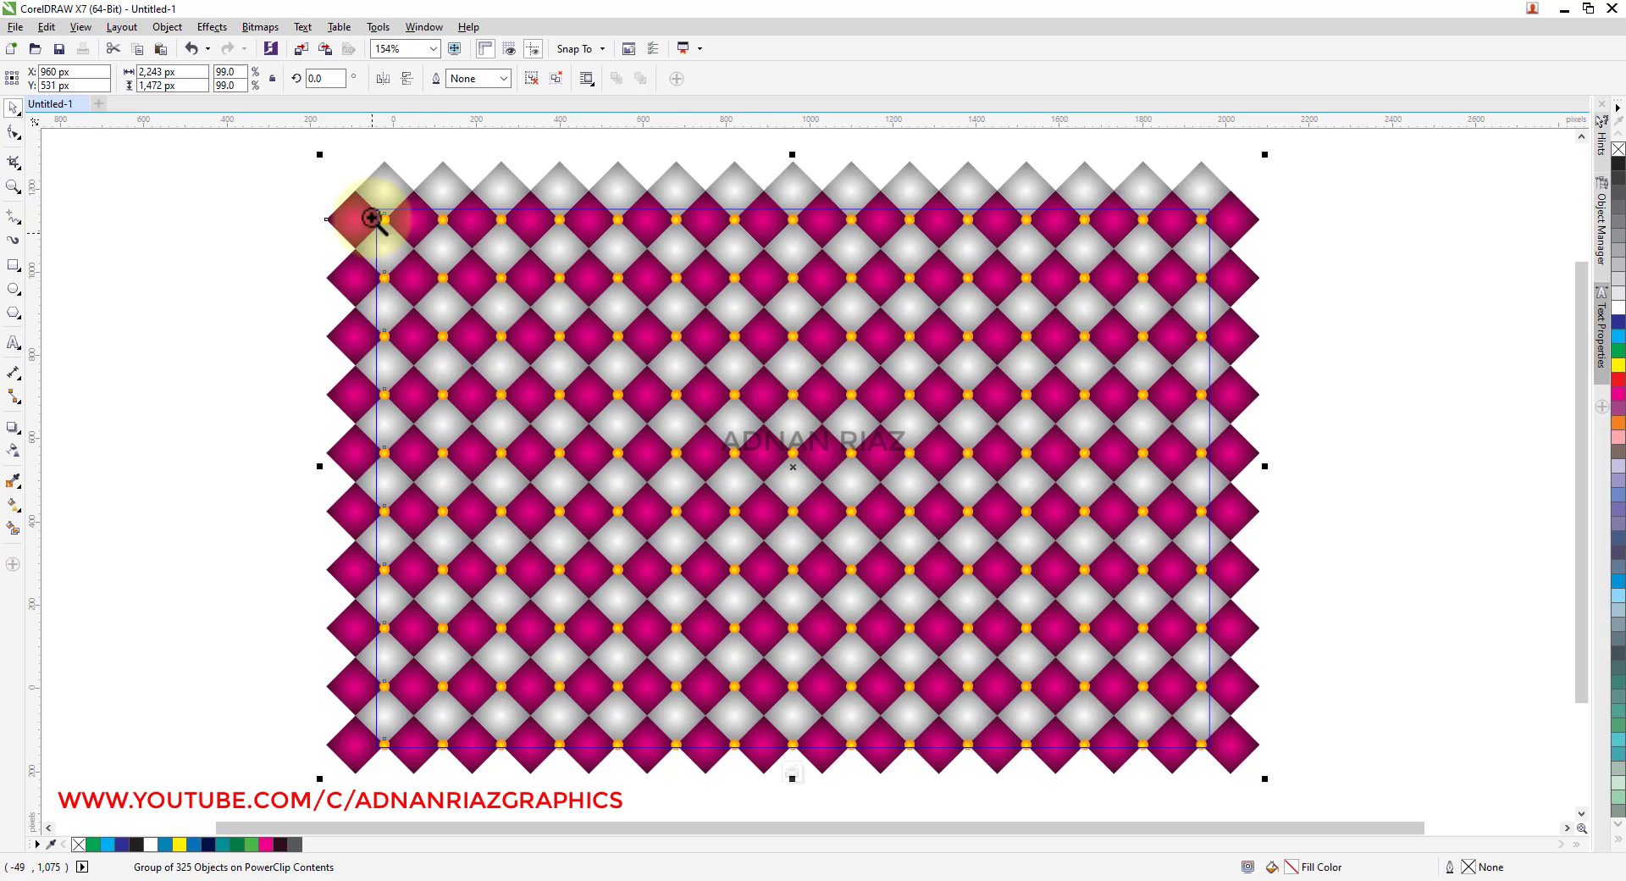
pyautogui.scroll(5, 373, 217)
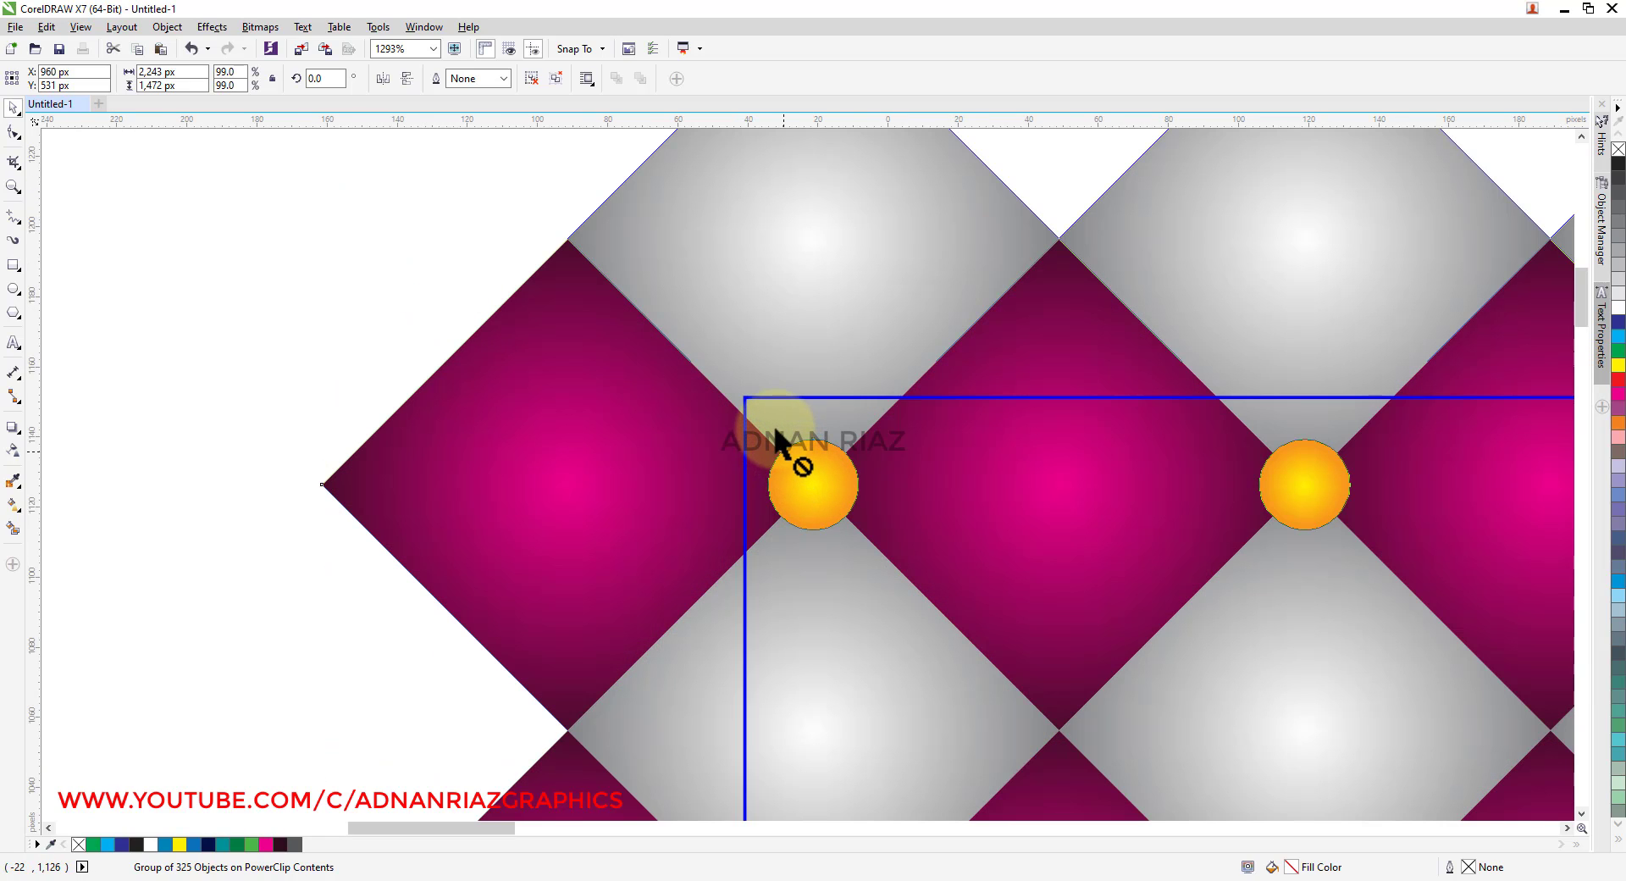
pyautogui.moveTo(811, 485); pyautogui.dragTo(775, 428)
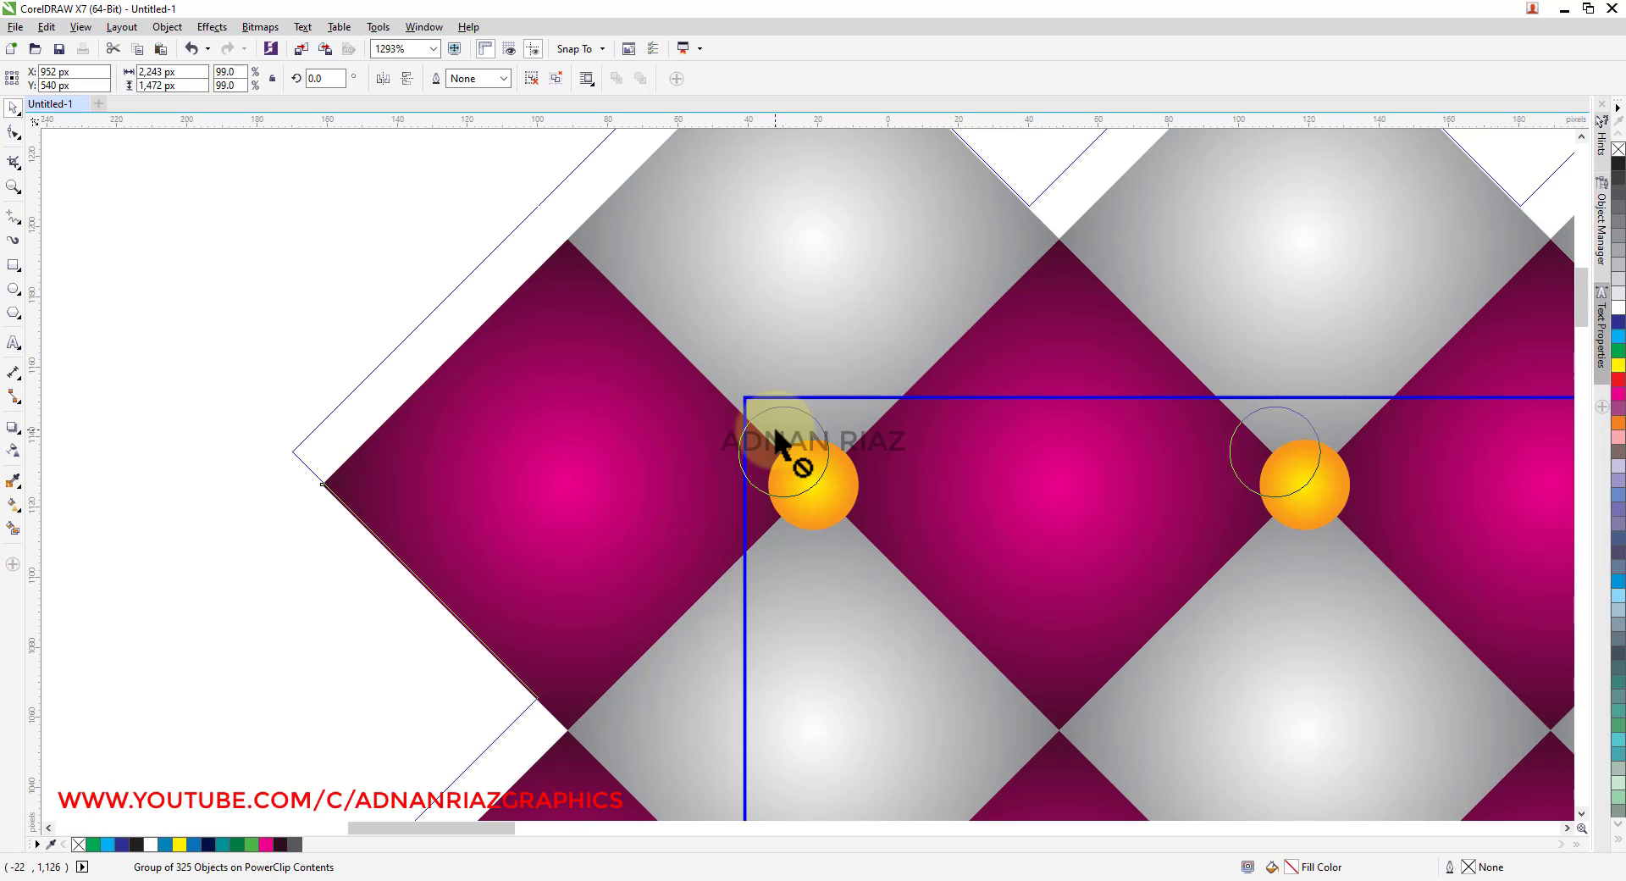
pyautogui.moveTo(774, 428); pyautogui.dragTo(774, 425)
pyautogui.press('F4')
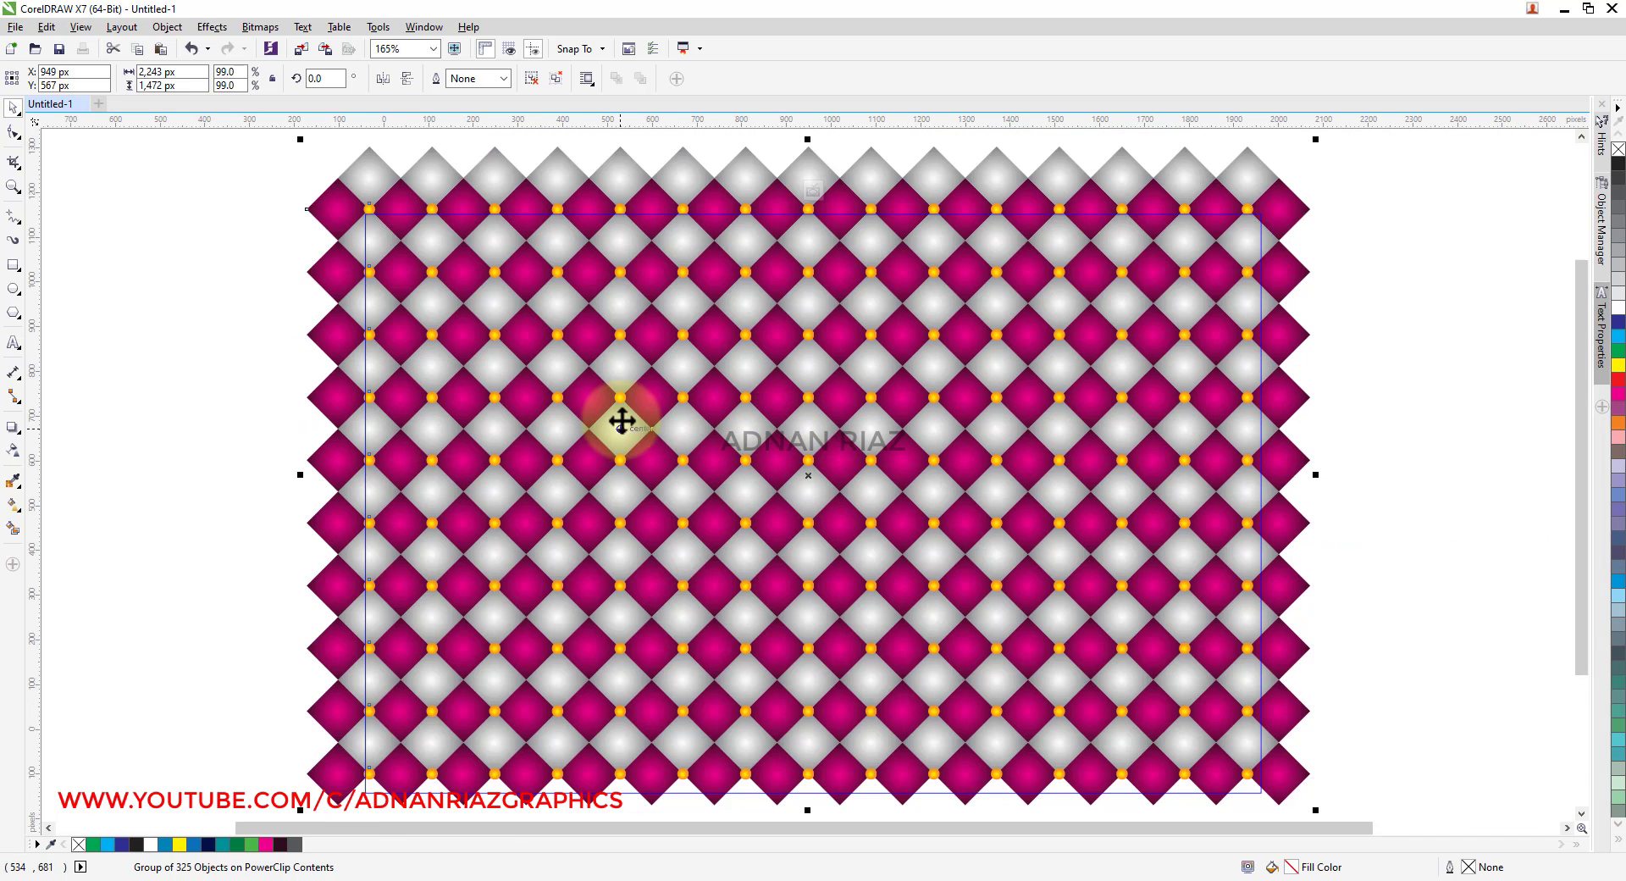
# - Nudge the pattern 30 px down and 10 px right within the frame, and finish editing the PowerClip contents
pyautogui.press('Down')
pyautogui.press('Down')
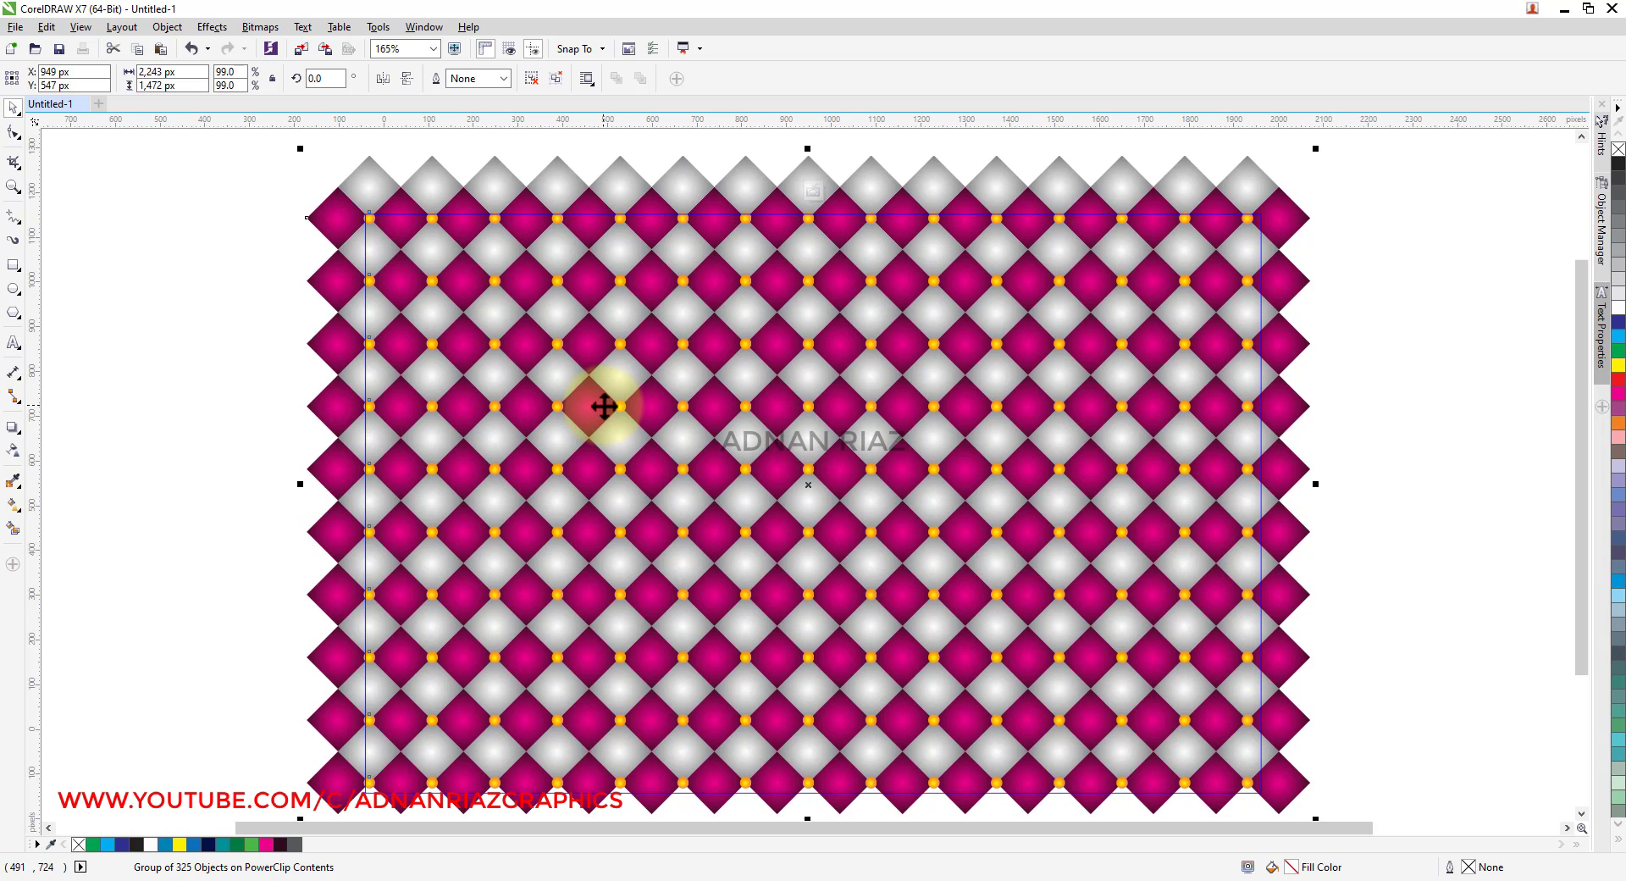
pyautogui.press('Right')
pyautogui.press('Down')
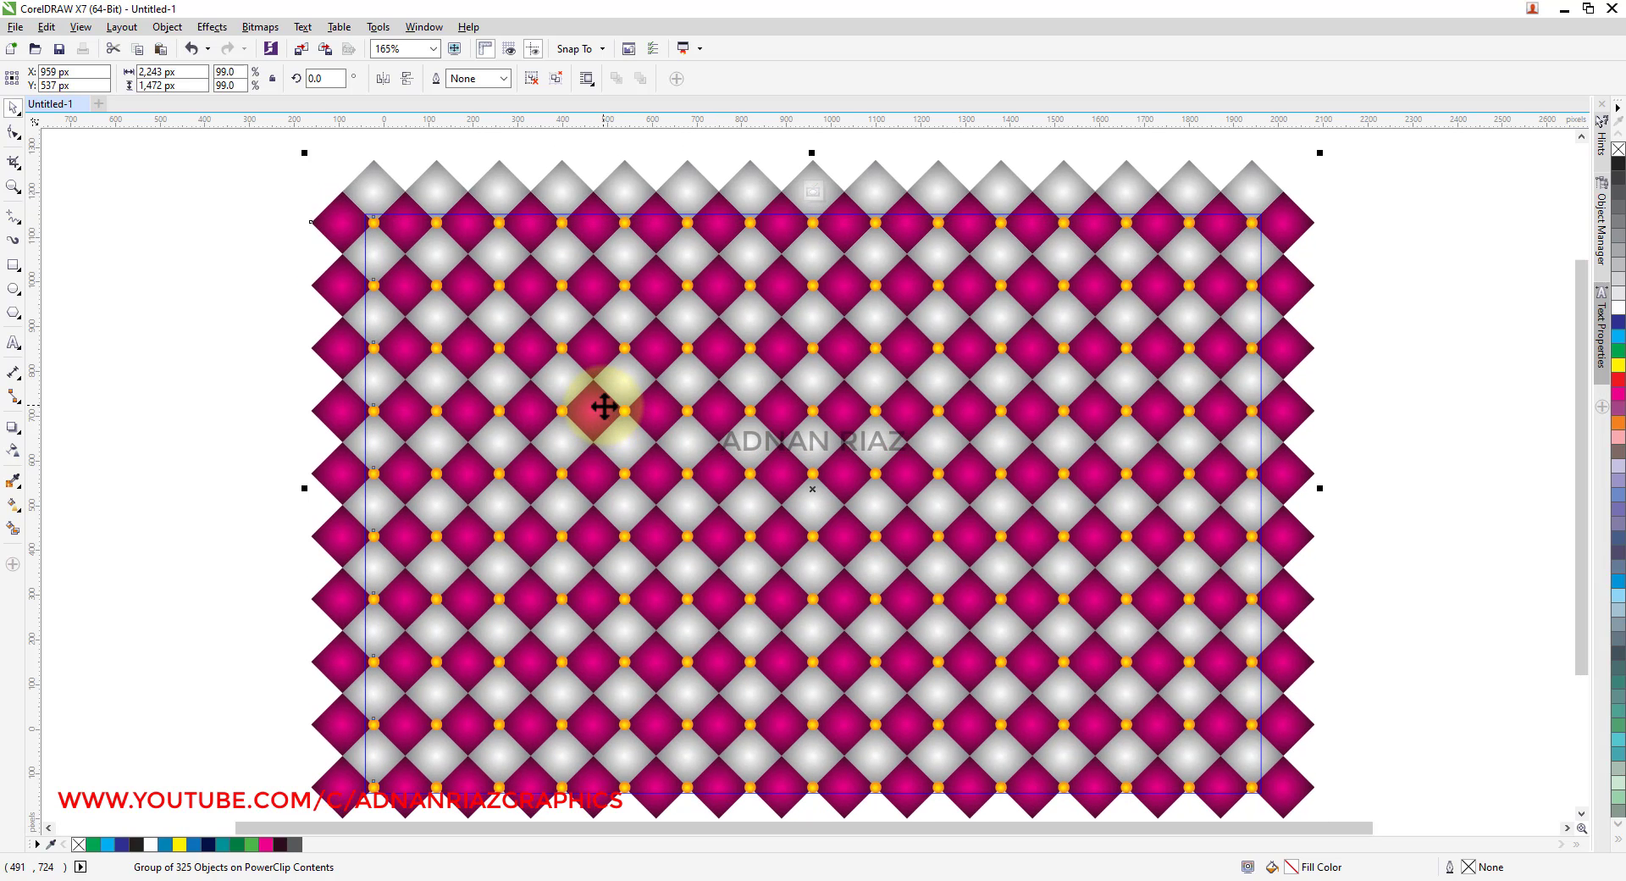
pyautogui.moveTo(835, 613); pyautogui.dragTo(829, 532)
pyautogui.click(807, 744)
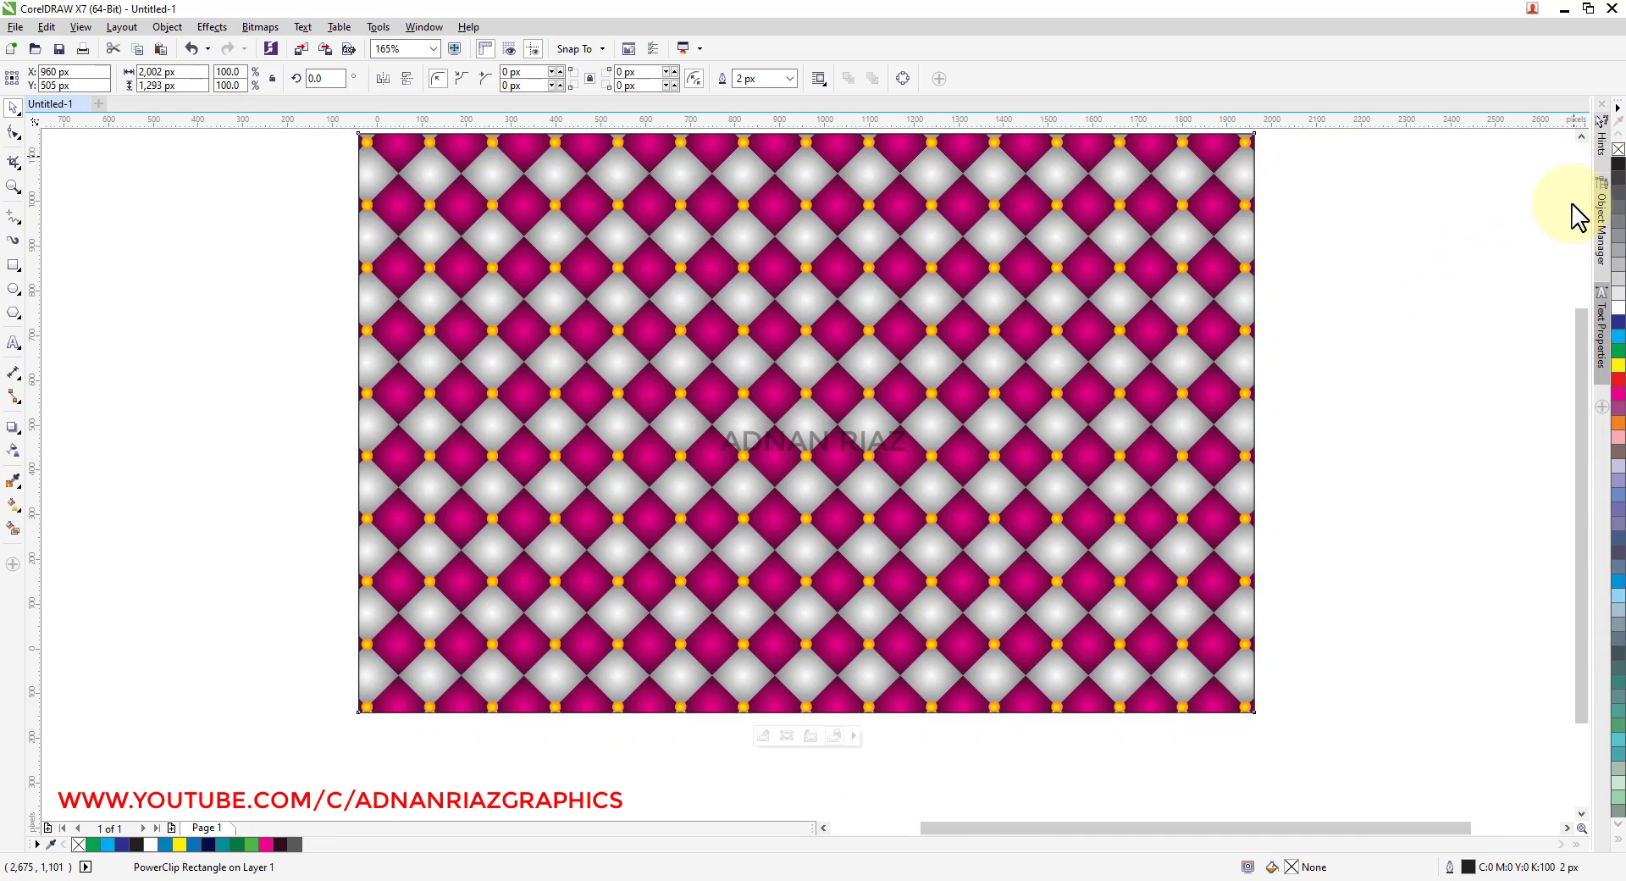
# - Remove the outline from the PowerClip rectangle and look over the clipped pattern
pyautogui.click(1405, 349)
pyautogui.press('F4')
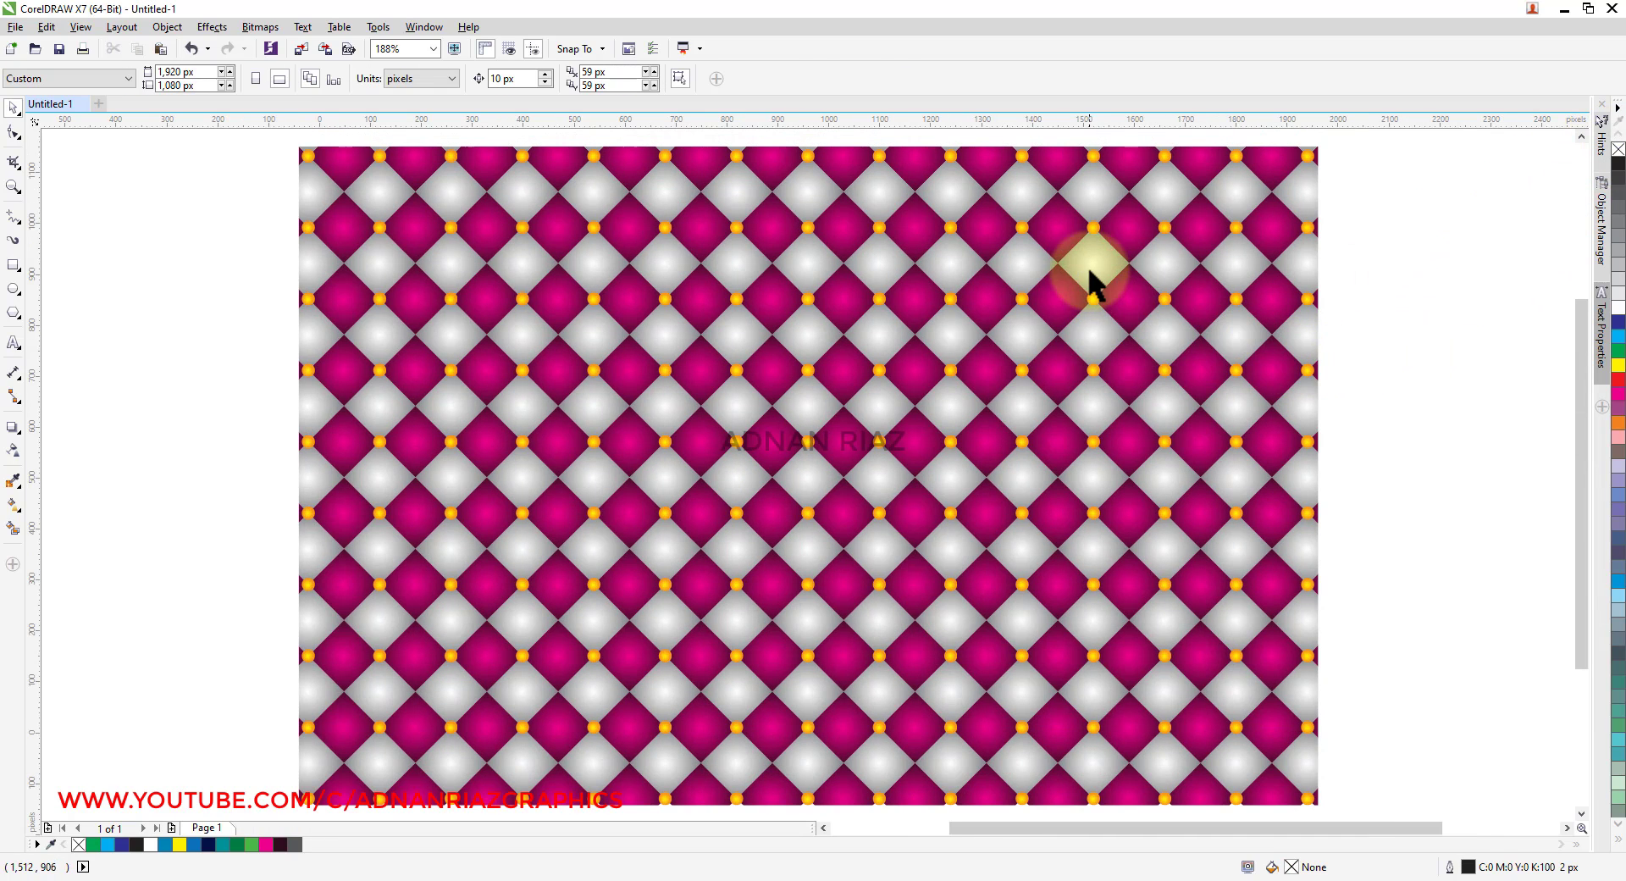
pyautogui.scroll(-3, 1091, 280)
pyautogui.click(1217, 346)
pyautogui.click(1237, 347)
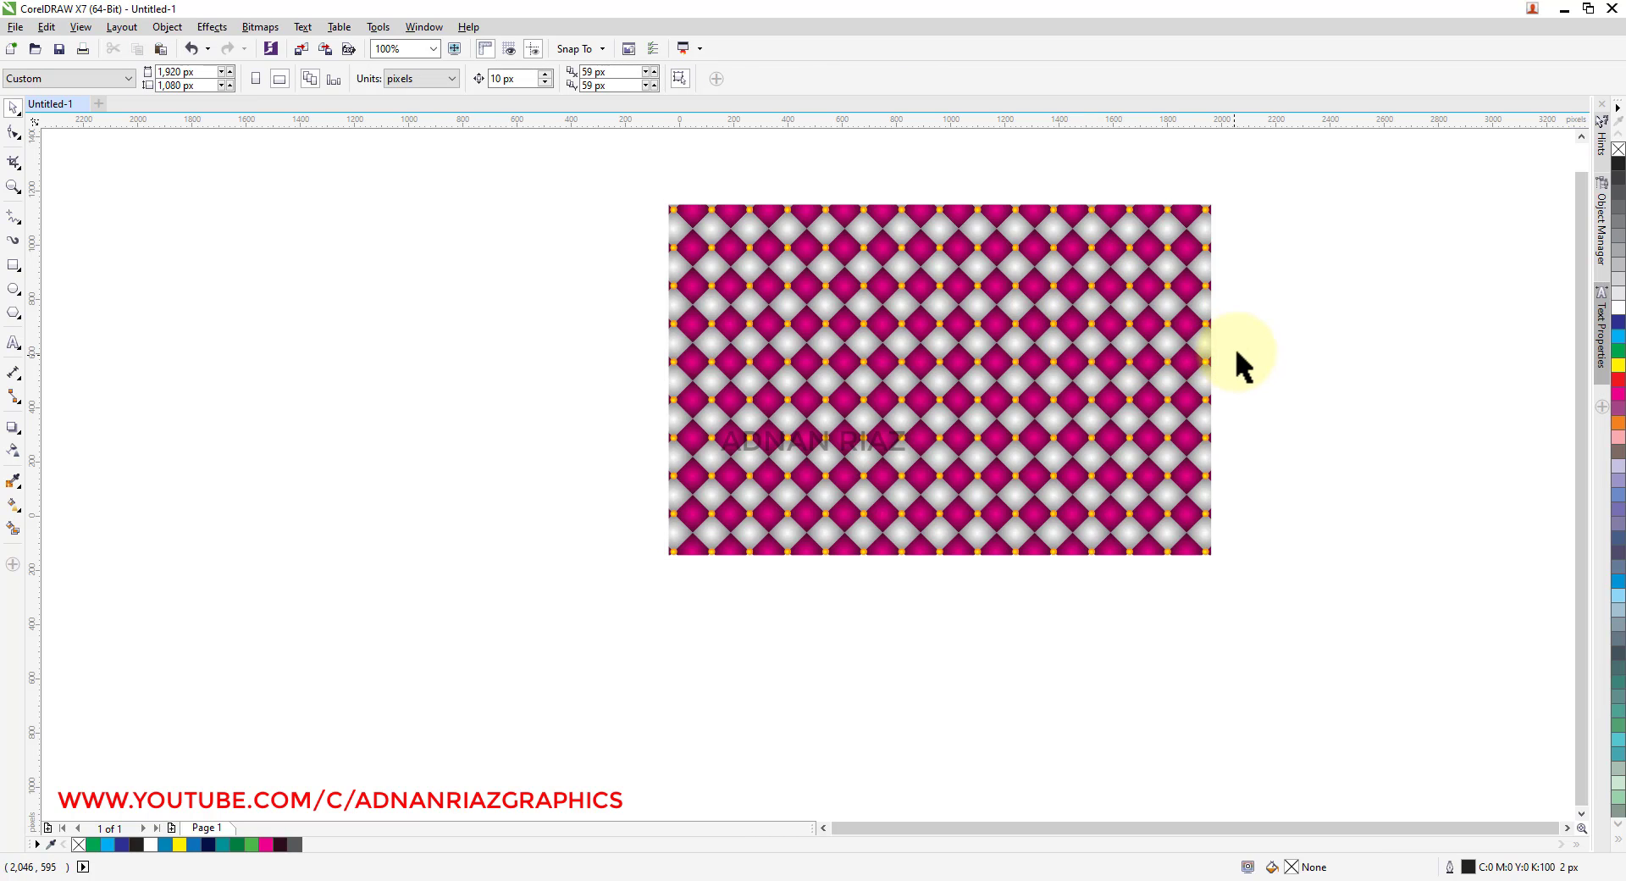
pyautogui.press('z')
pyautogui.moveTo(1260, 189); pyautogui.dragTo(641, 608)
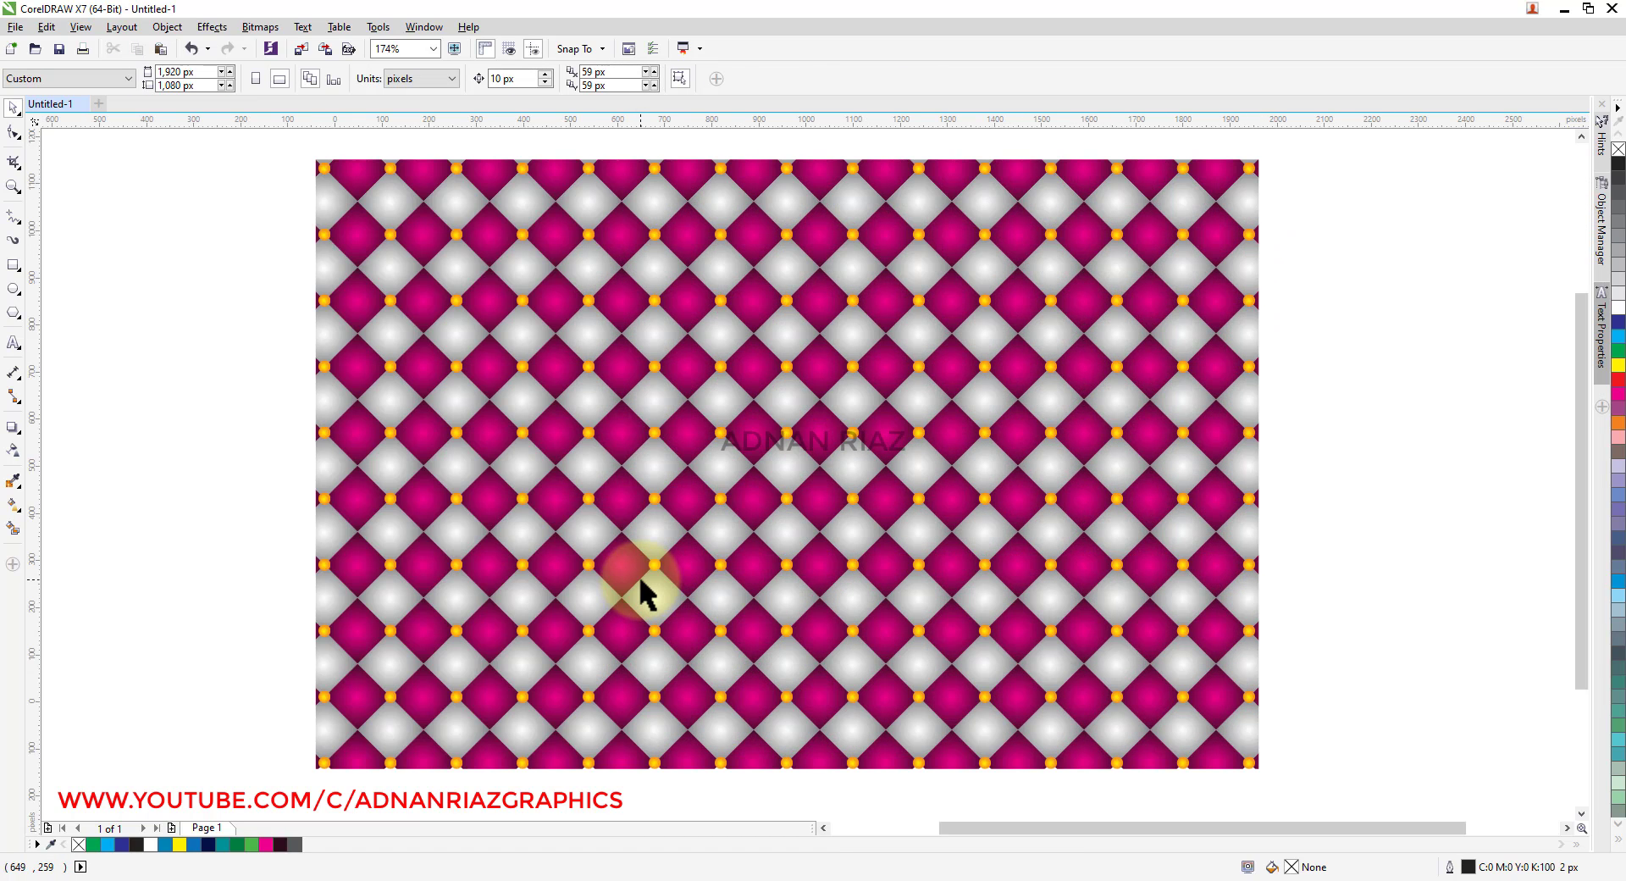
# - Try a horizontally mirrored copy of the clipped pattern against its left edge and undo it
pyautogui.scroll(-3, 1074, 482)
pyautogui.click(1101, 481)
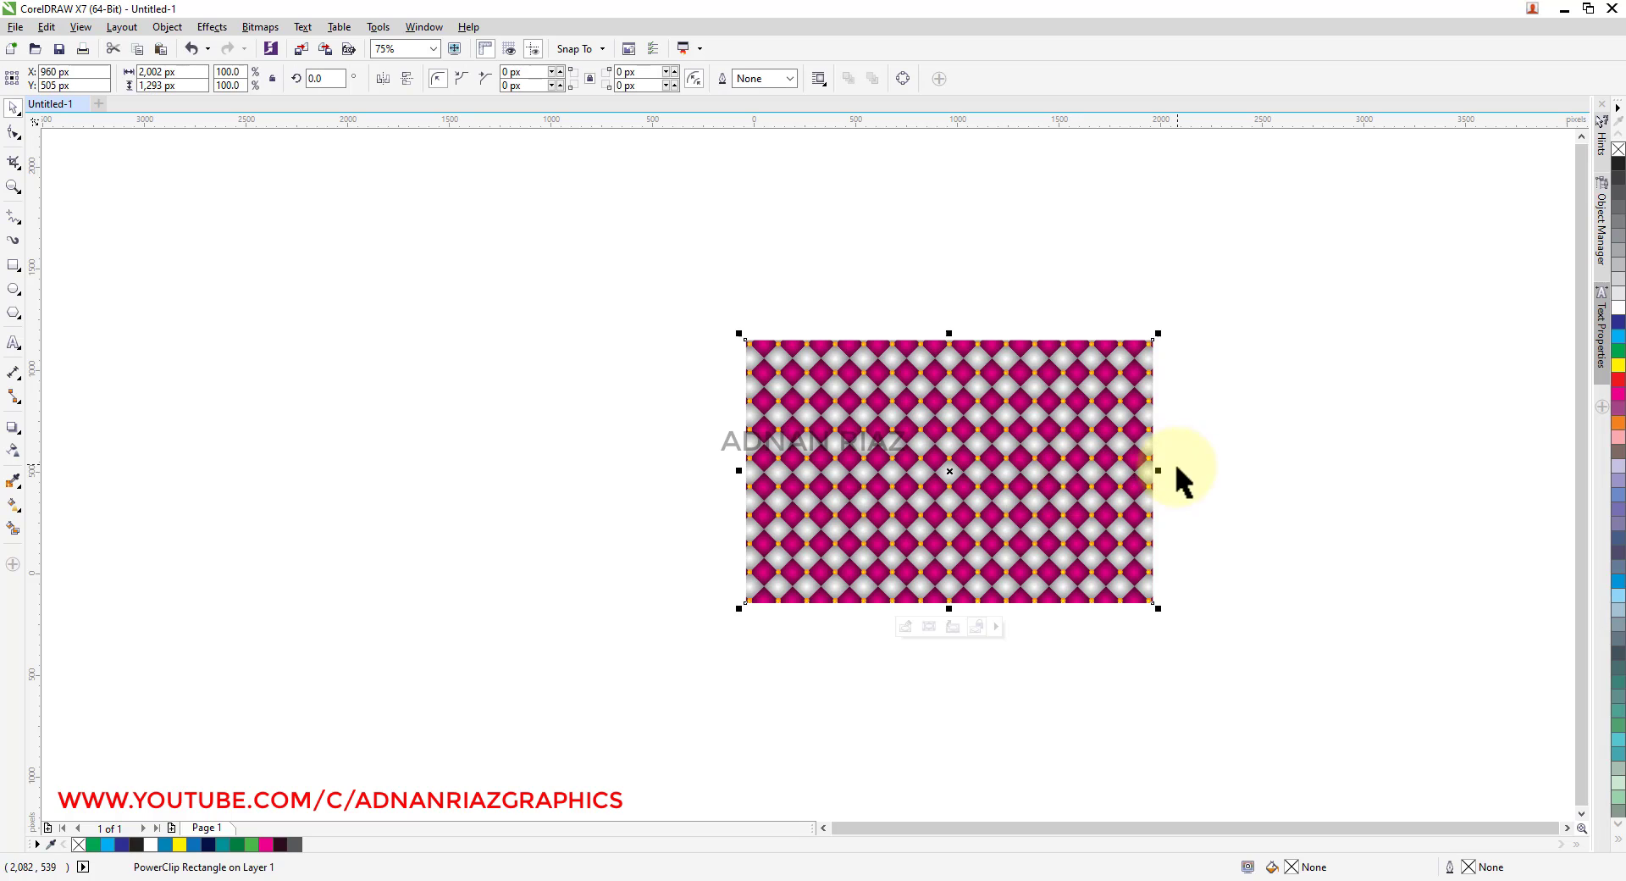
pyautogui.moveTo(1158, 470); pyautogui.dragTo(791, 509)
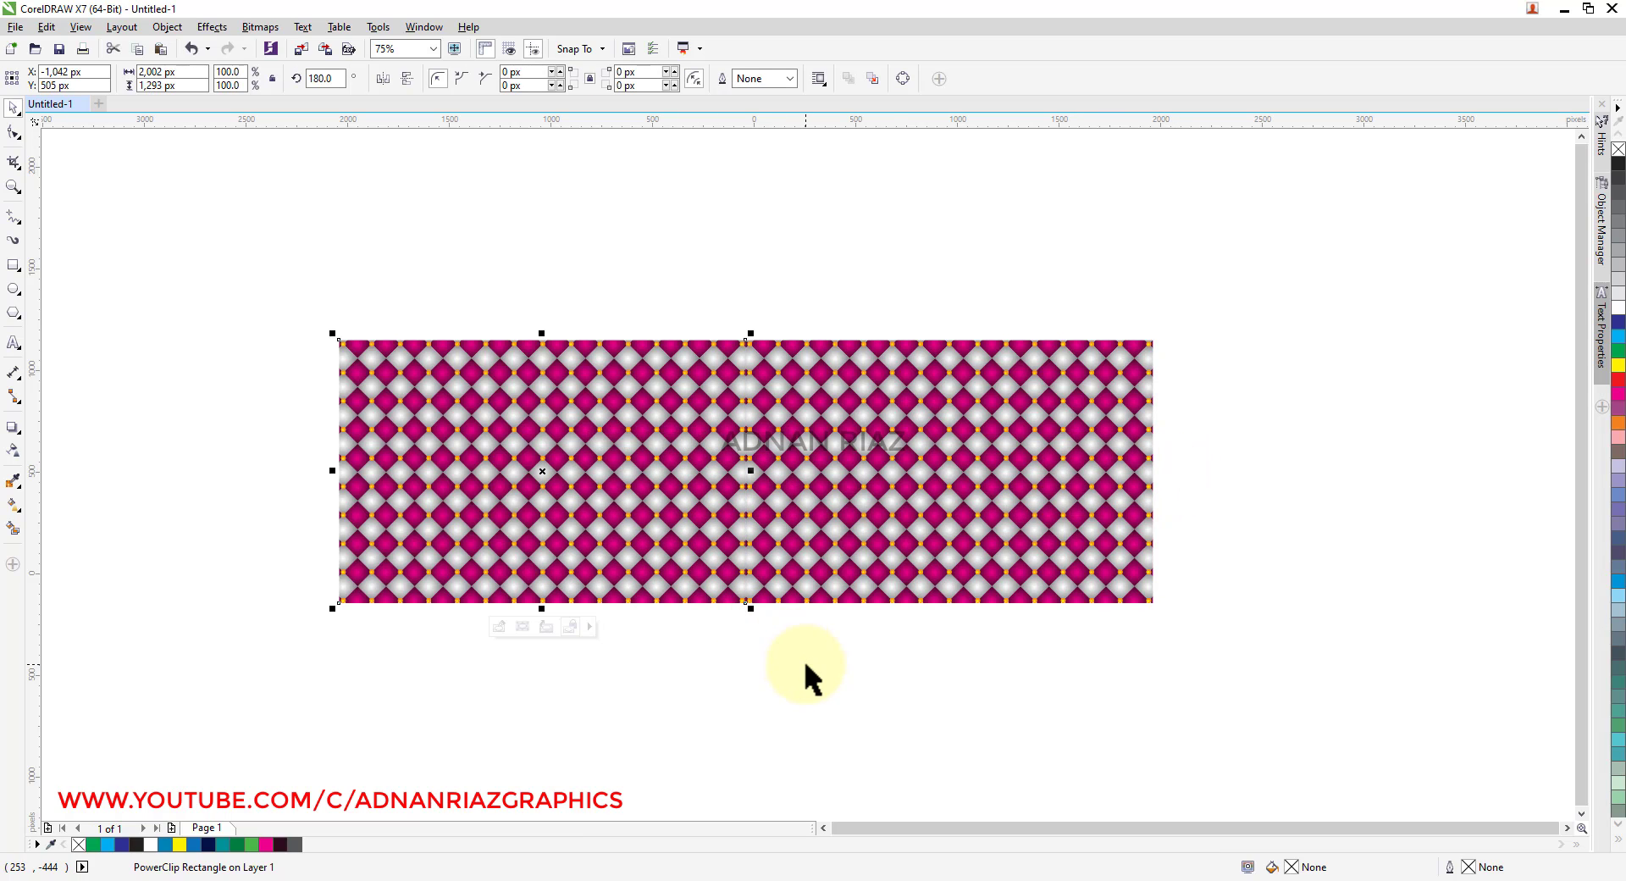
pyautogui.hotkey('ctrl', 'z')
pyautogui.press('Escape')
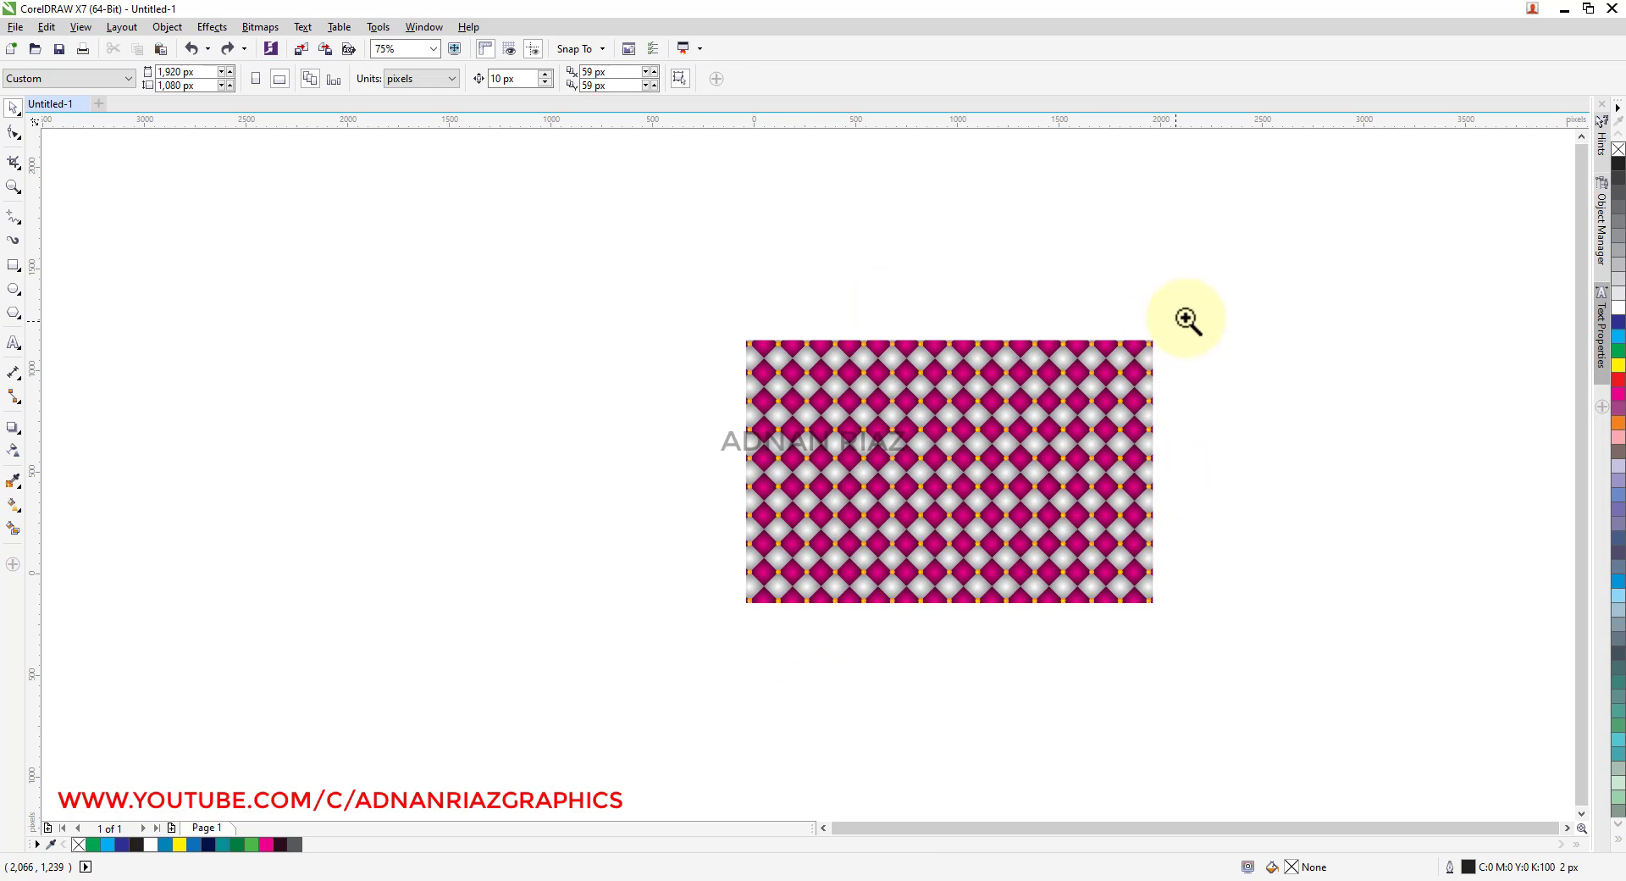
# - Add the artistic text "THANKS FOR WATCHING" above the pattern in Source Sans Pro Black
pyautogui.moveTo(1188, 321); pyautogui.dragTo(710, 623)
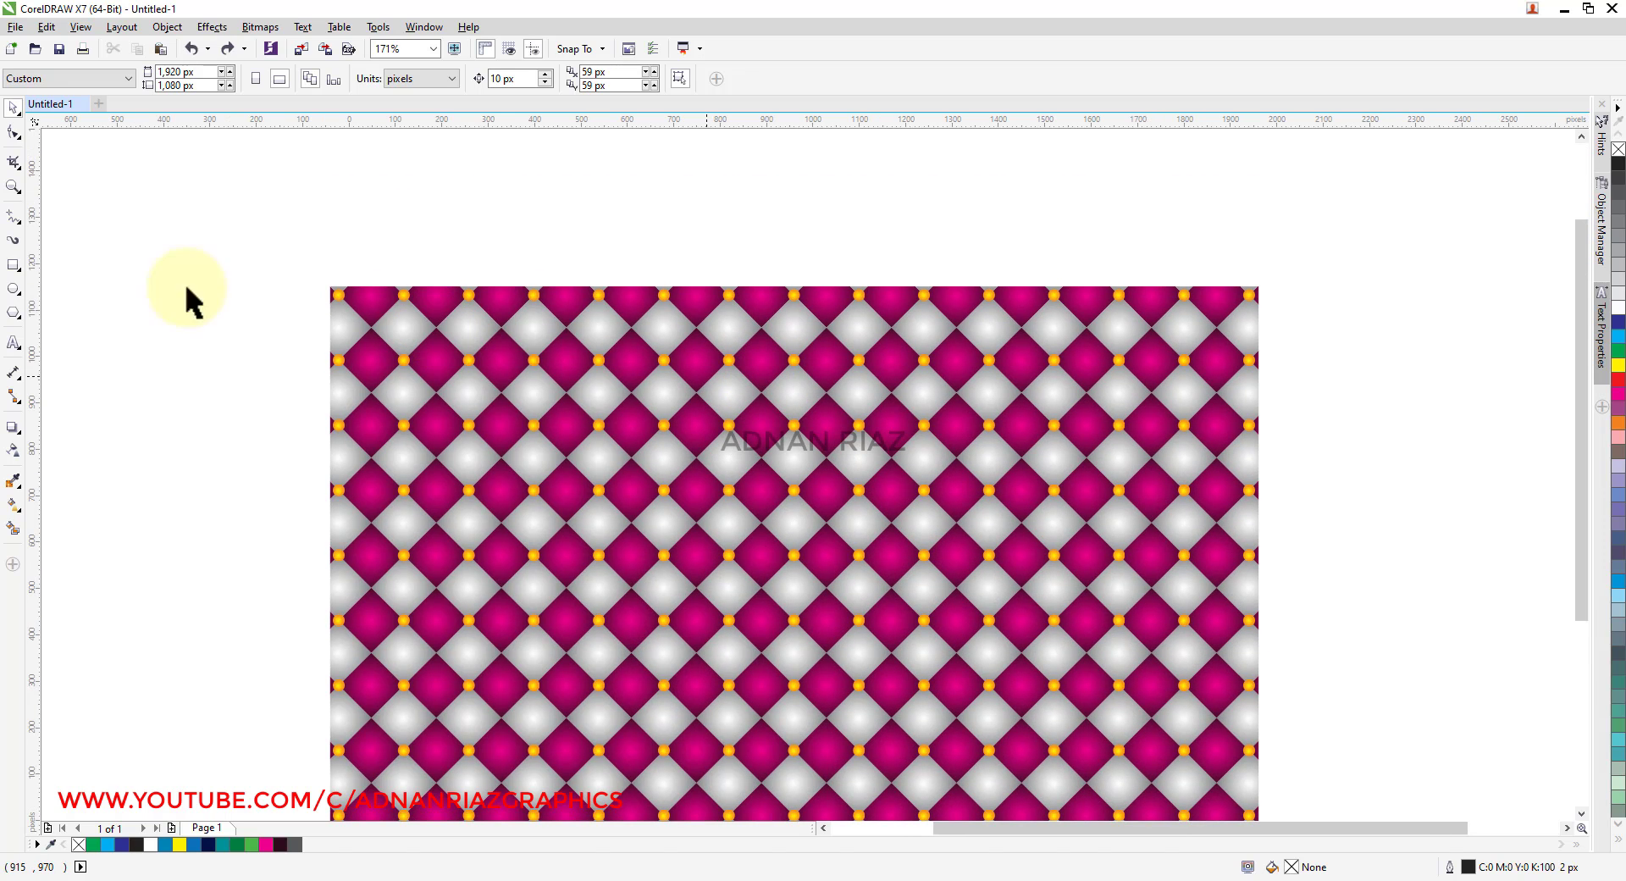
pyautogui.click(22, 342)
pyautogui.click(479, 227)
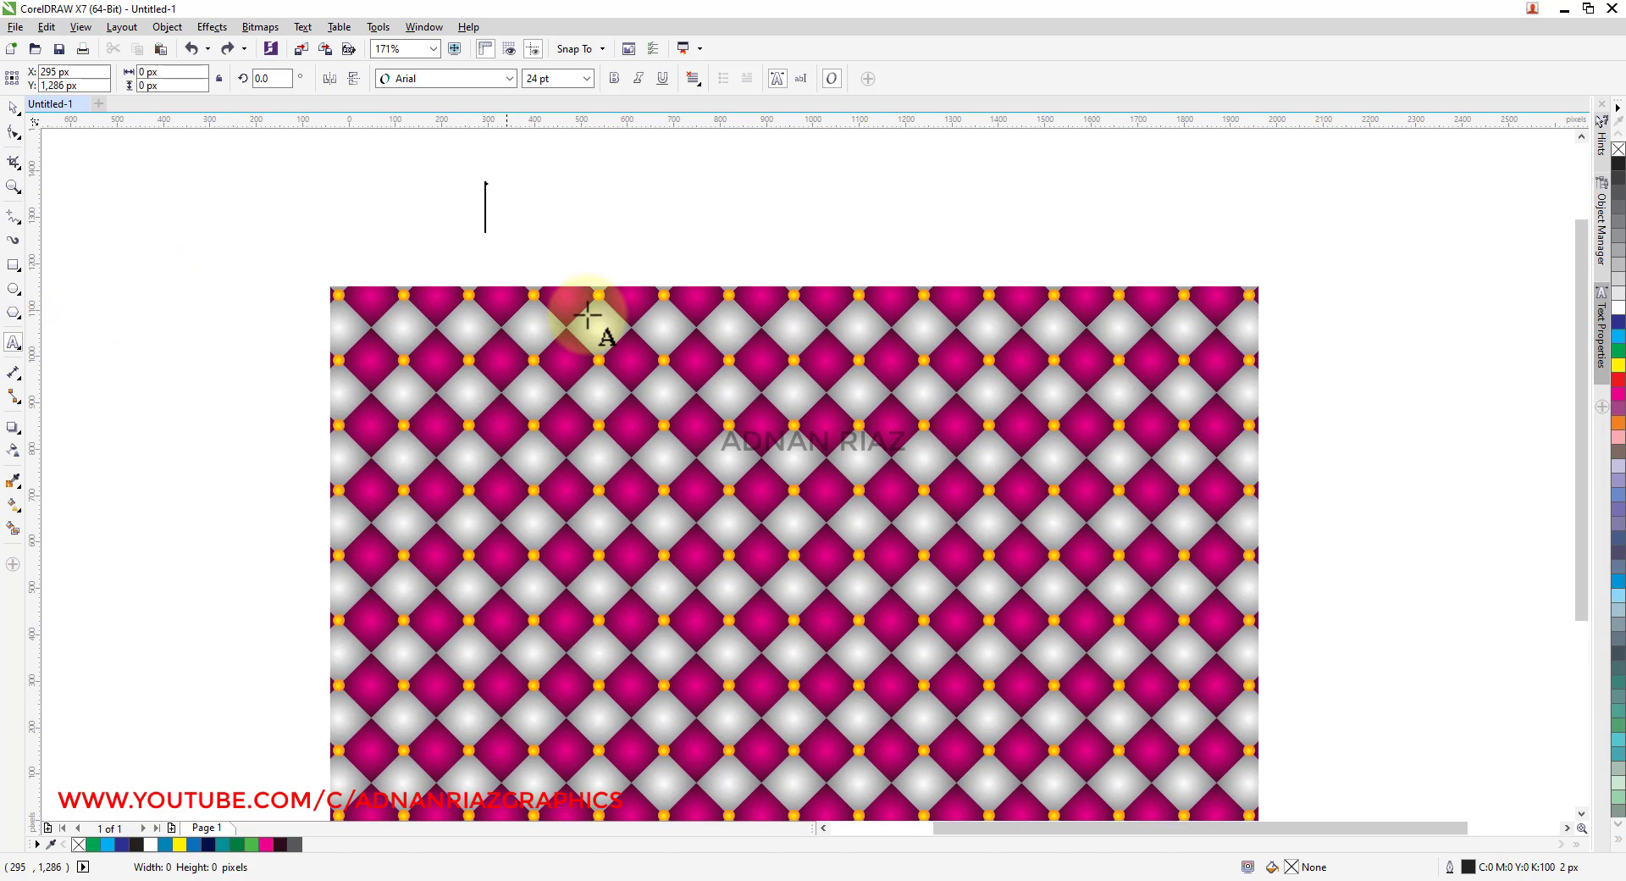
pyautogui.click(461, 77)
pyautogui.click(434, 146)
pyautogui.write('THAN')
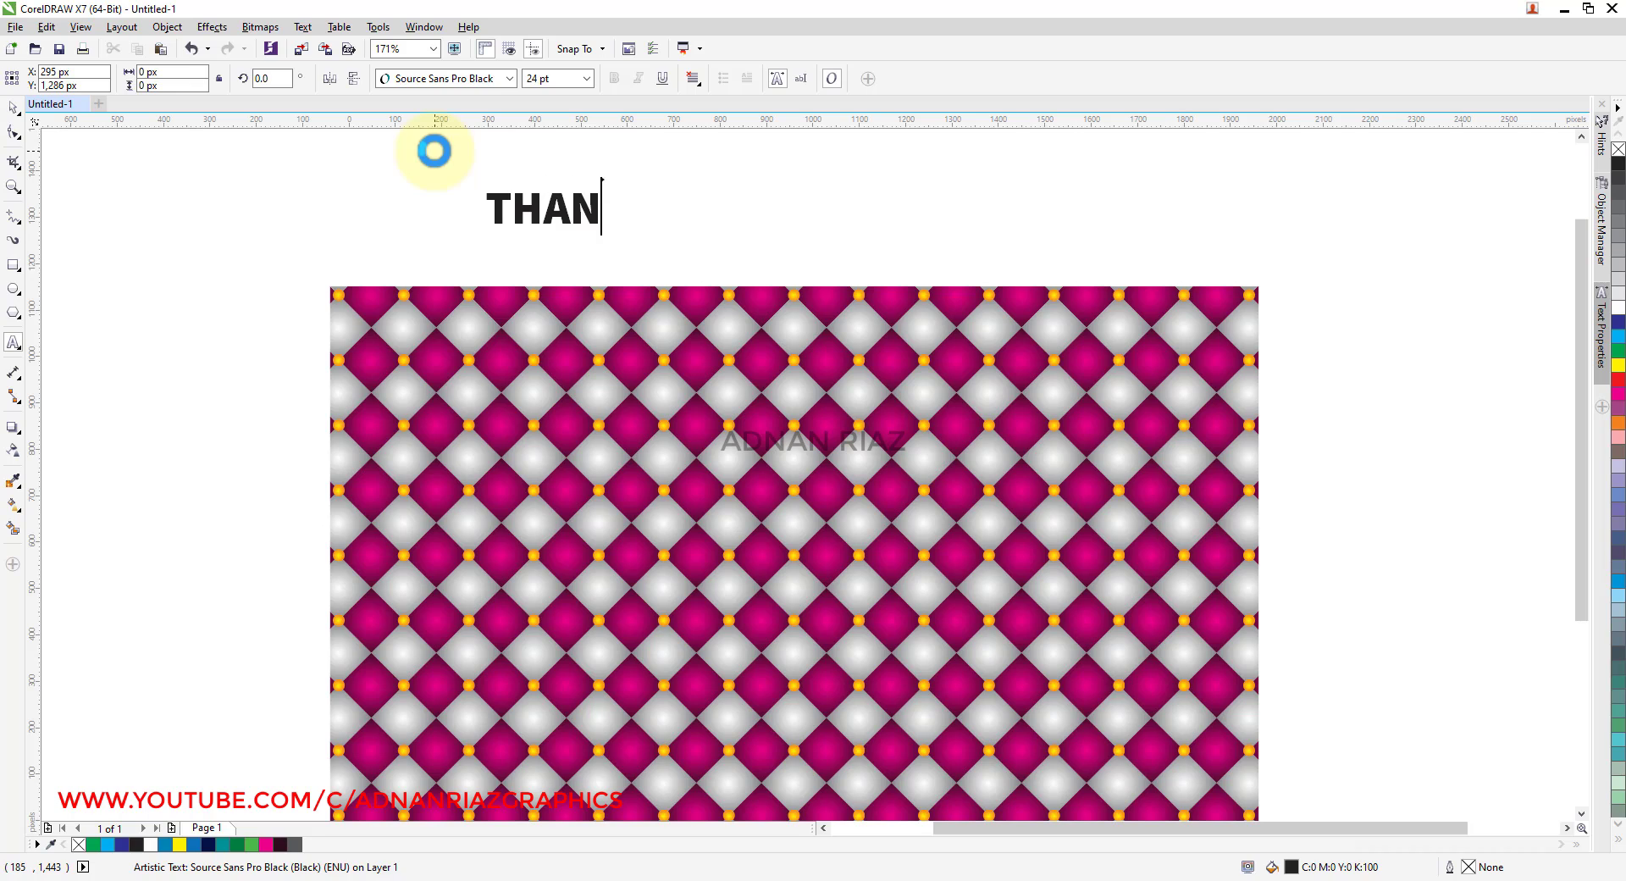
pyautogui.write('KS FOR WATCHI')
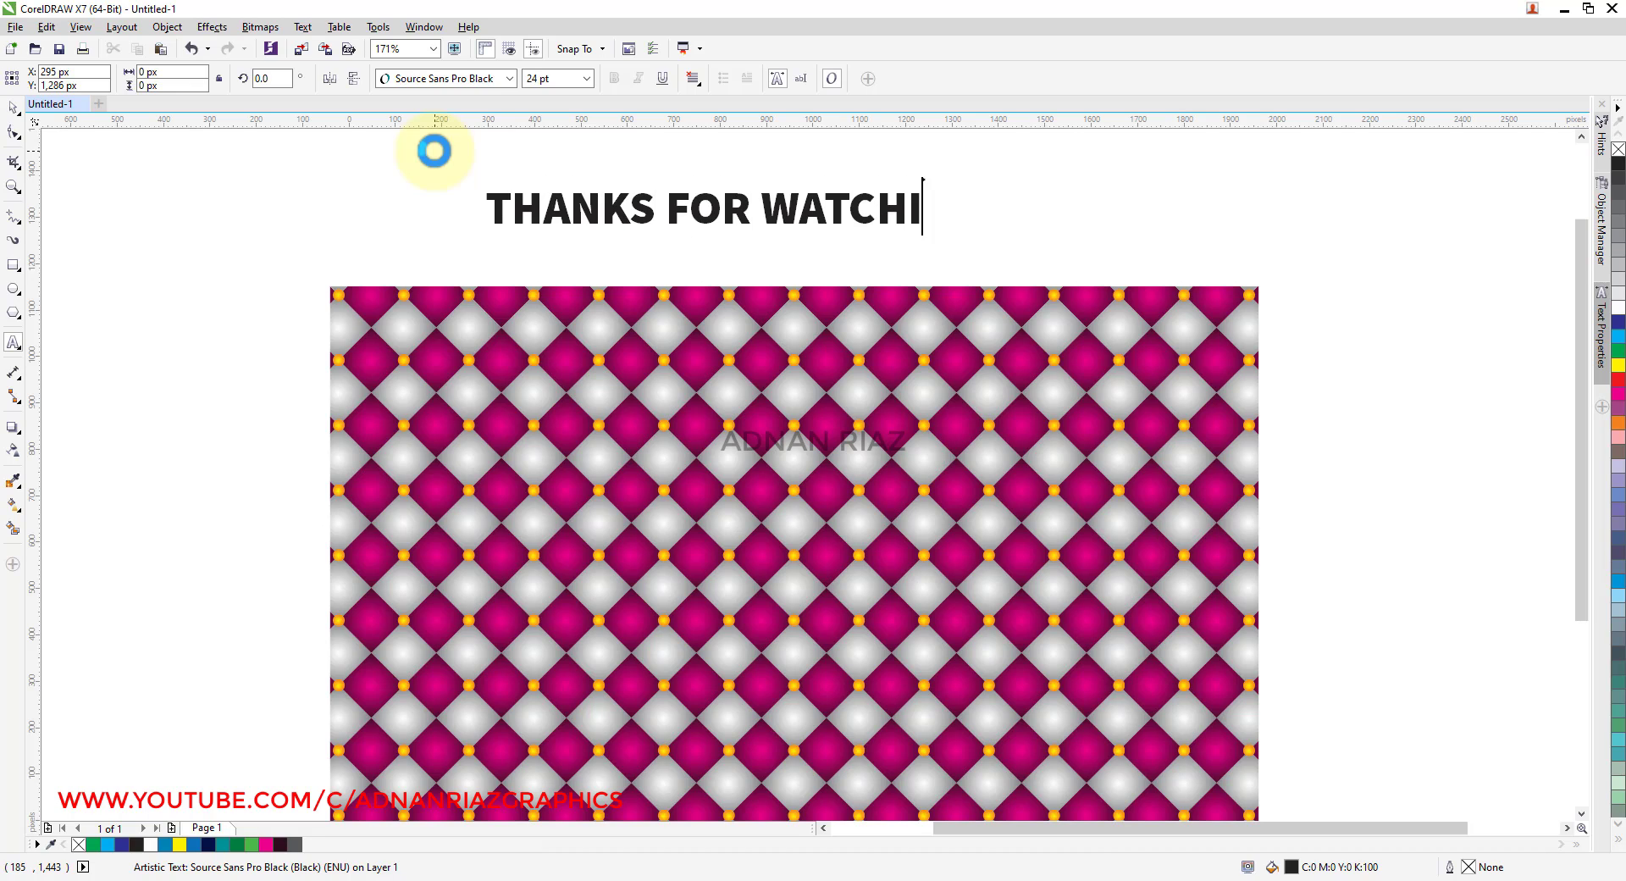
pyautogui.write('NG')
pyautogui.click(12, 108)
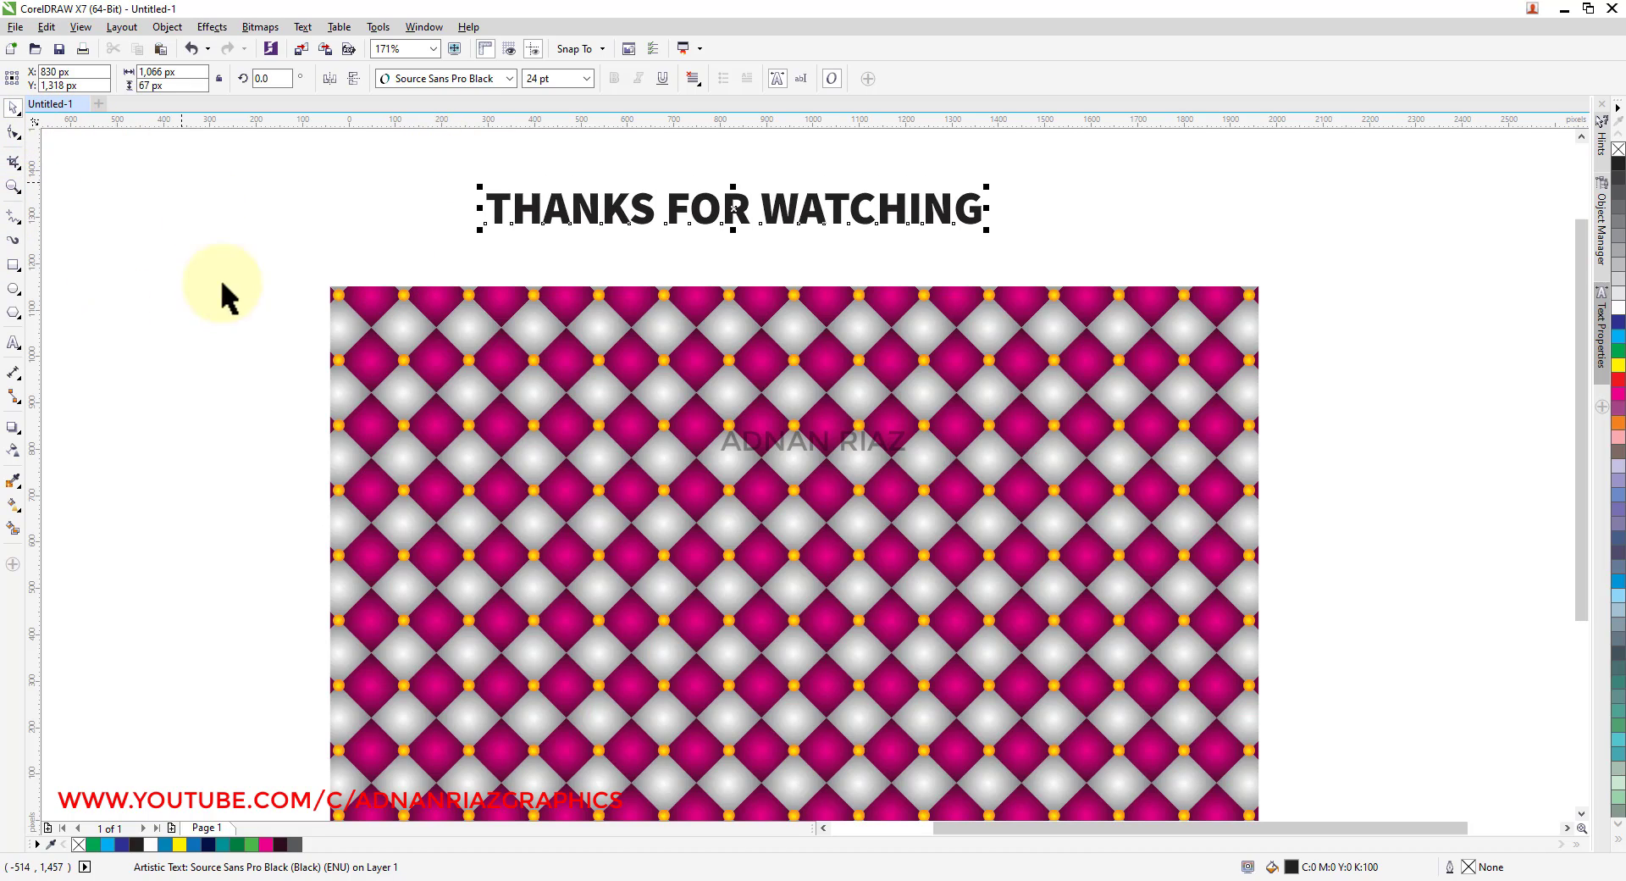
# - Fill the "THANKS FOR WATCHING" text with magenta and centre it horizontally over the pattern
pyautogui.click(265, 844)
pyautogui.keyDown('shift'); pyautogui.click(876, 307); pyautogui.keyUp('shift')
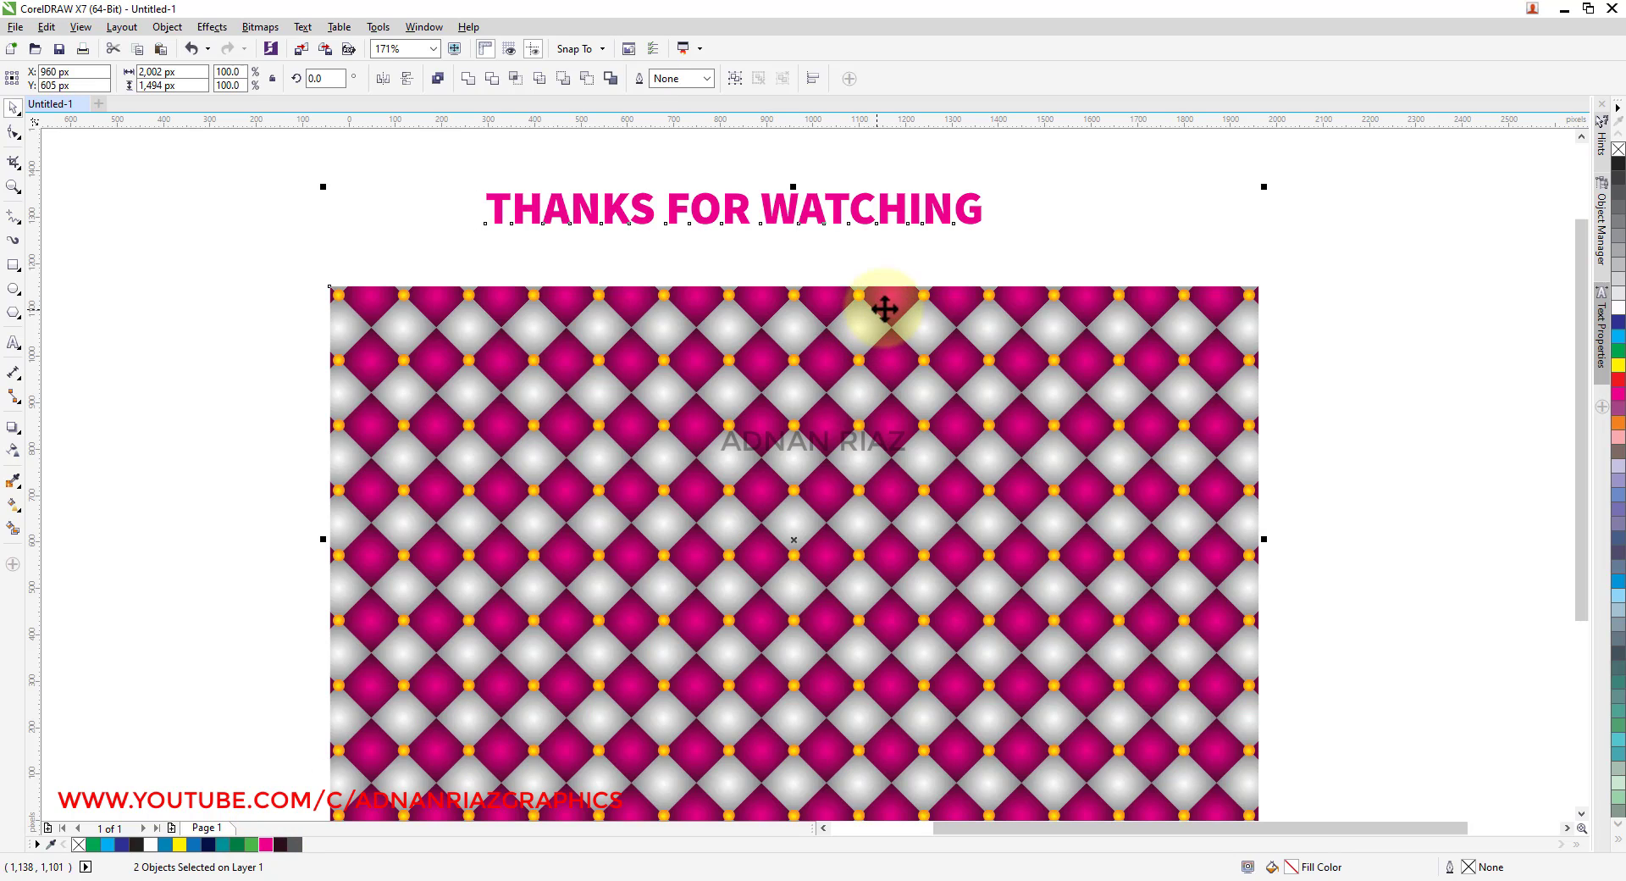
pyautogui.press('c')
pyautogui.click(1105, 226)
pyautogui.press('F4')
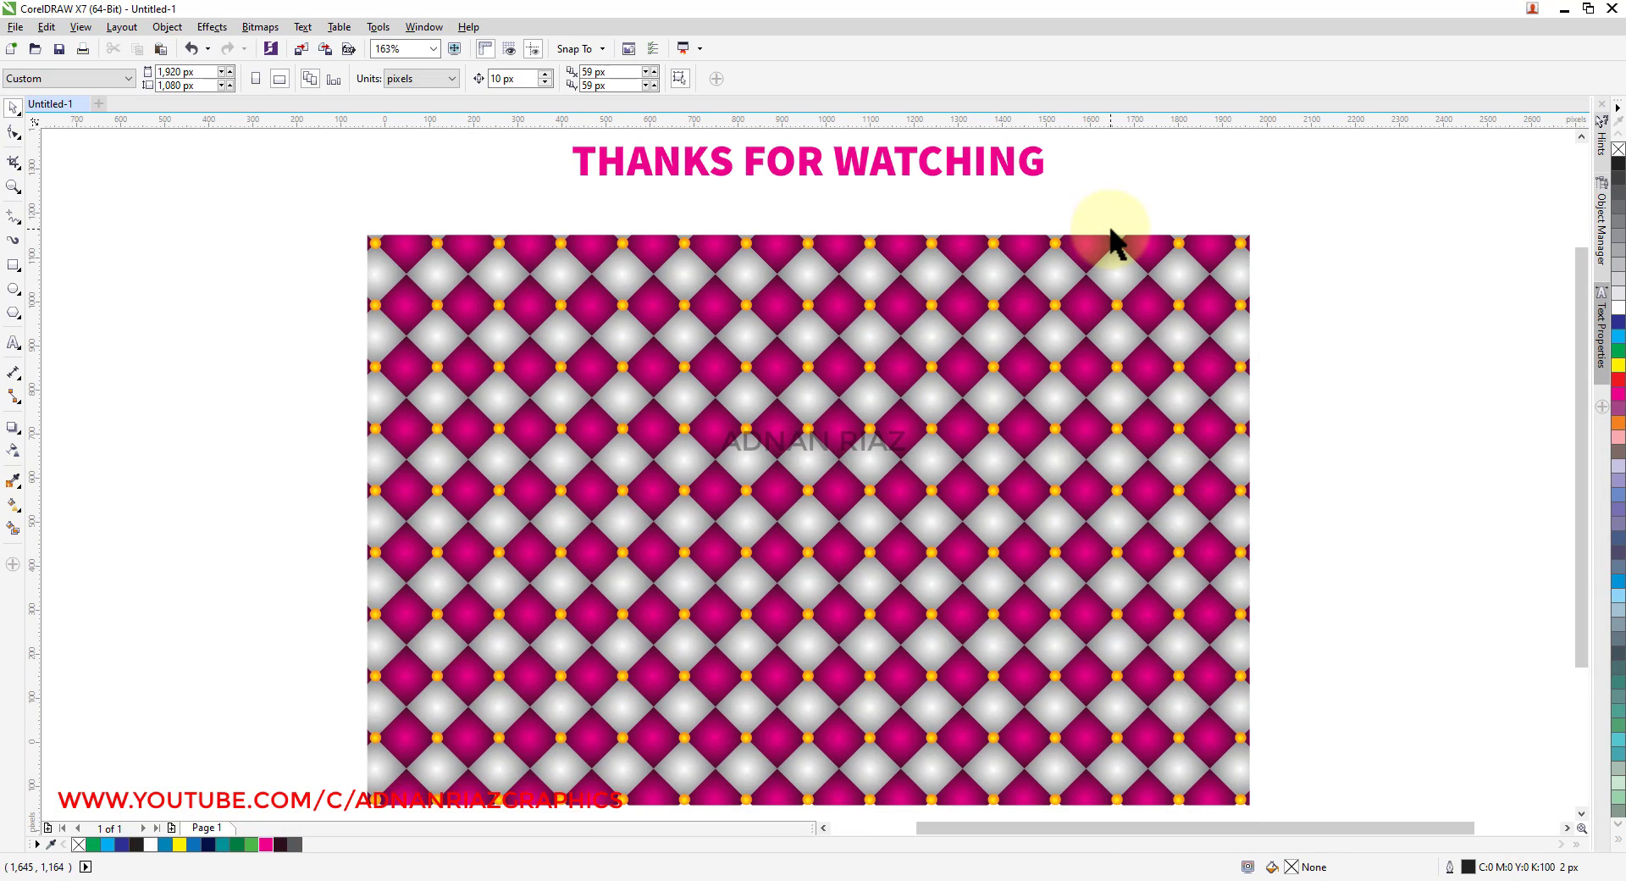